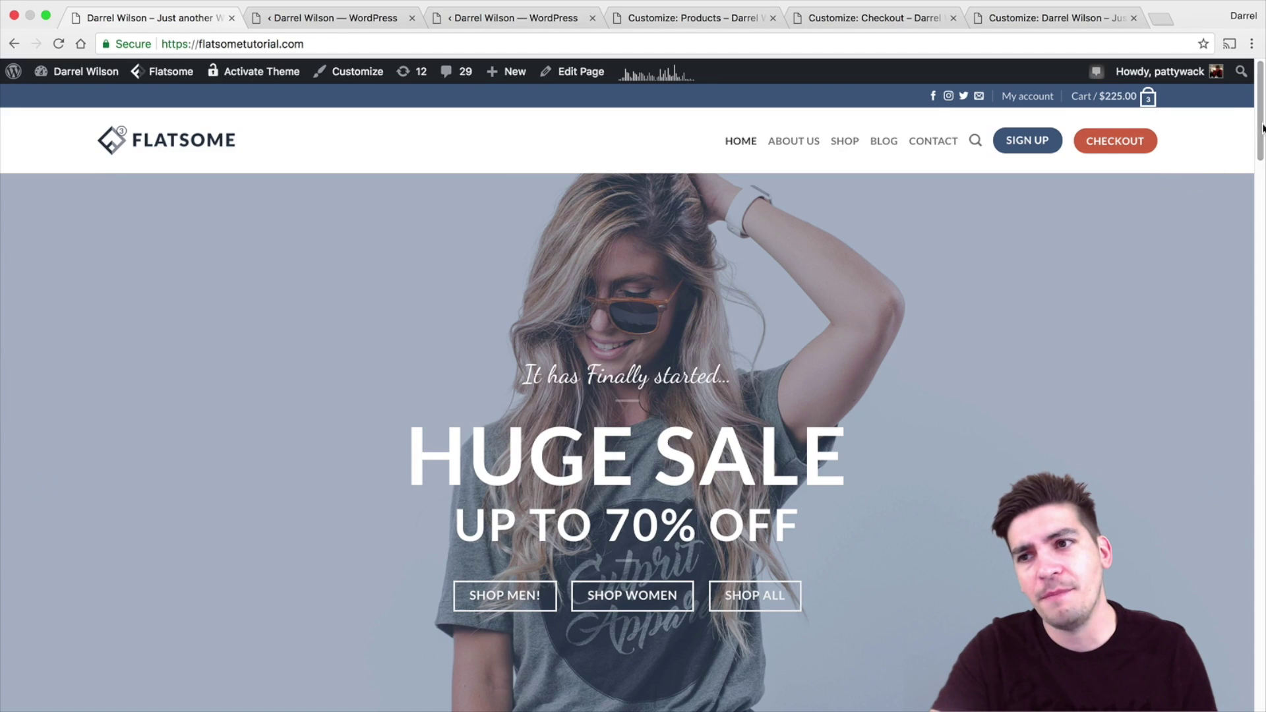
# Scroll down through the home page, then jump back to the top.
pyautogui.moveTo(1262, 130); pyautogui.dragTo(1262, 178)
pyautogui.scroll(-3, 1262, 178)
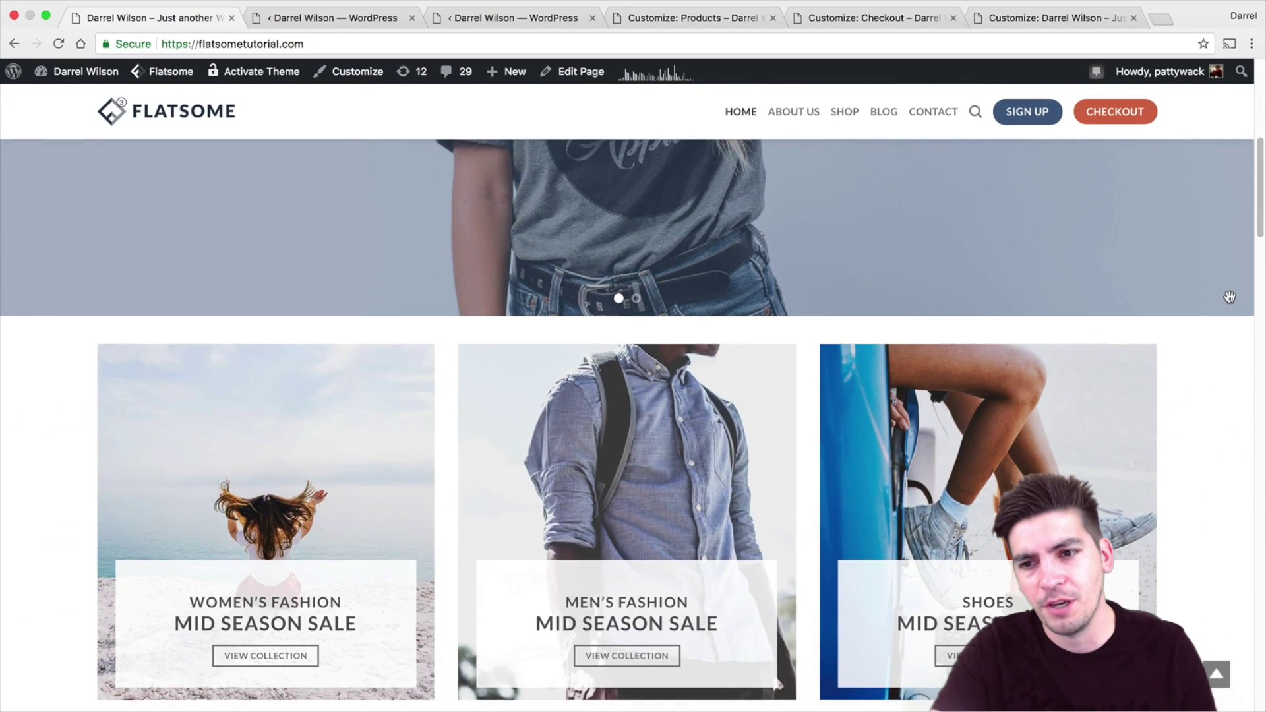
pyautogui.scroll(-8, 1229, 294)
pyautogui.scroll(-15, 1228, 298)
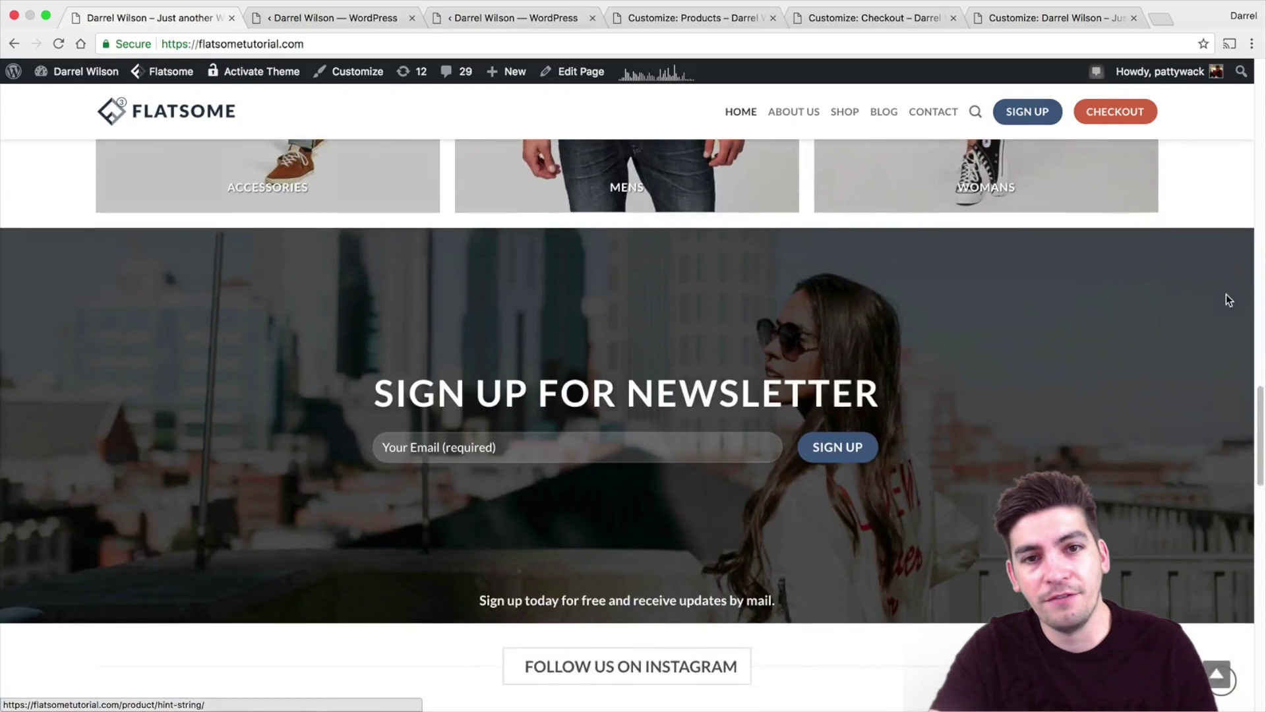
pyautogui.scroll(-15, 1225, 300)
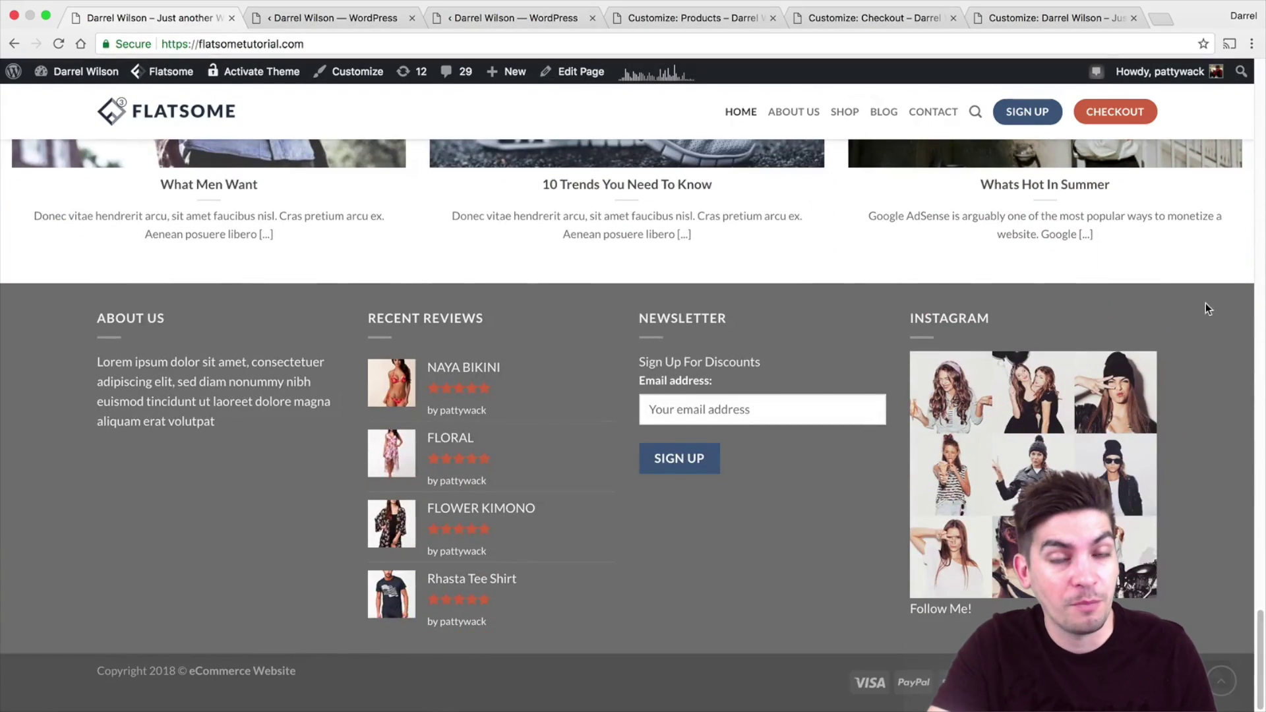
pyautogui.click(1224, 678)
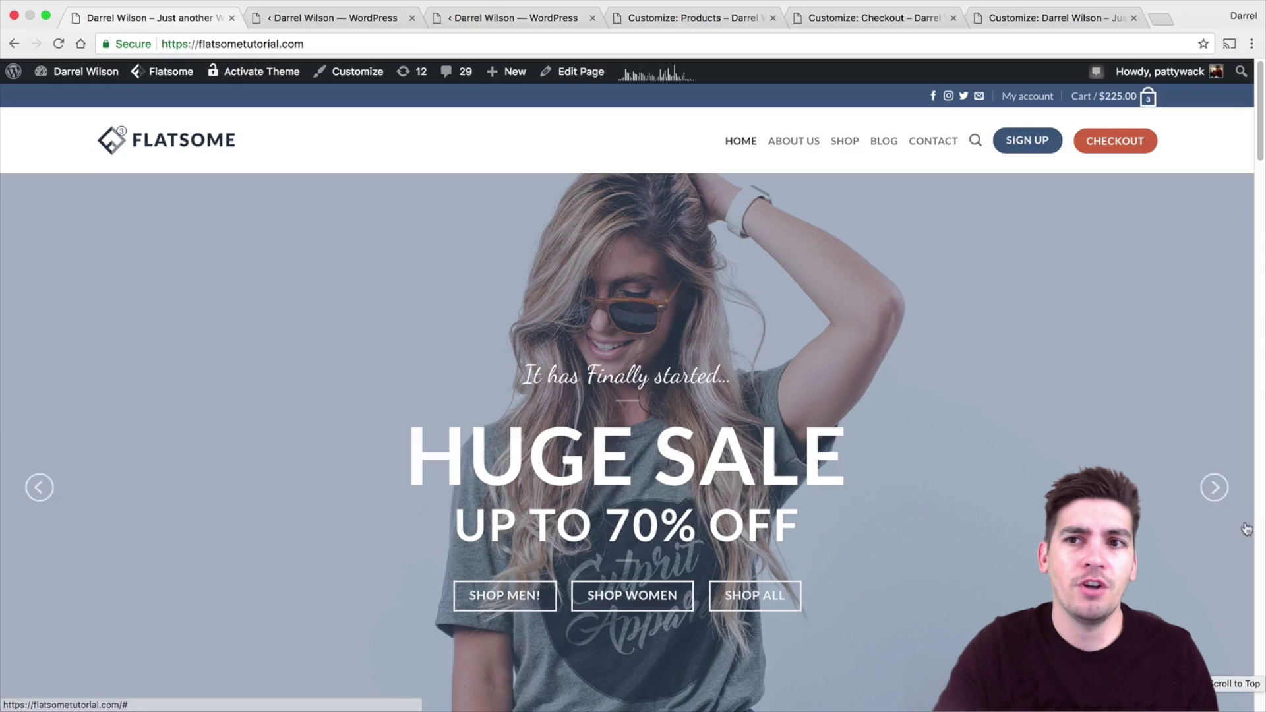
# Apply the header preset with Sign Up and Join buttons, then show the Checkout customizer.
pyautogui.click(1082, 24)
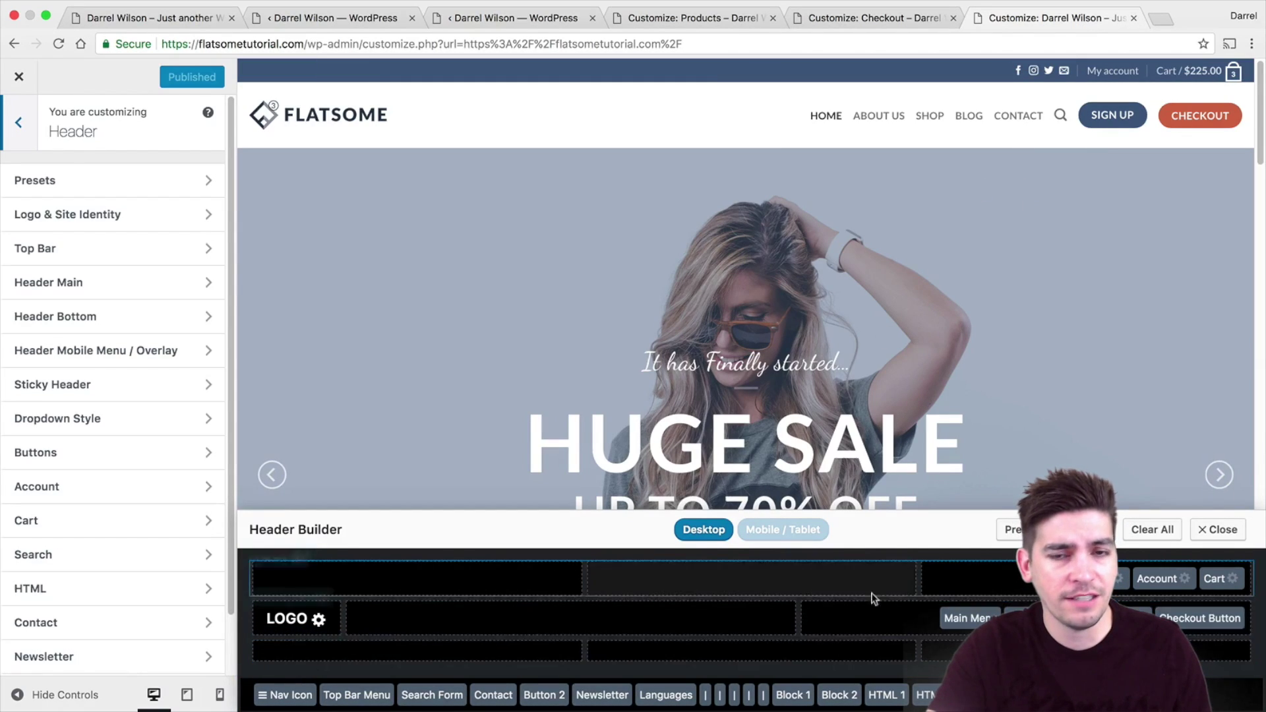
pyautogui.click(176, 187)
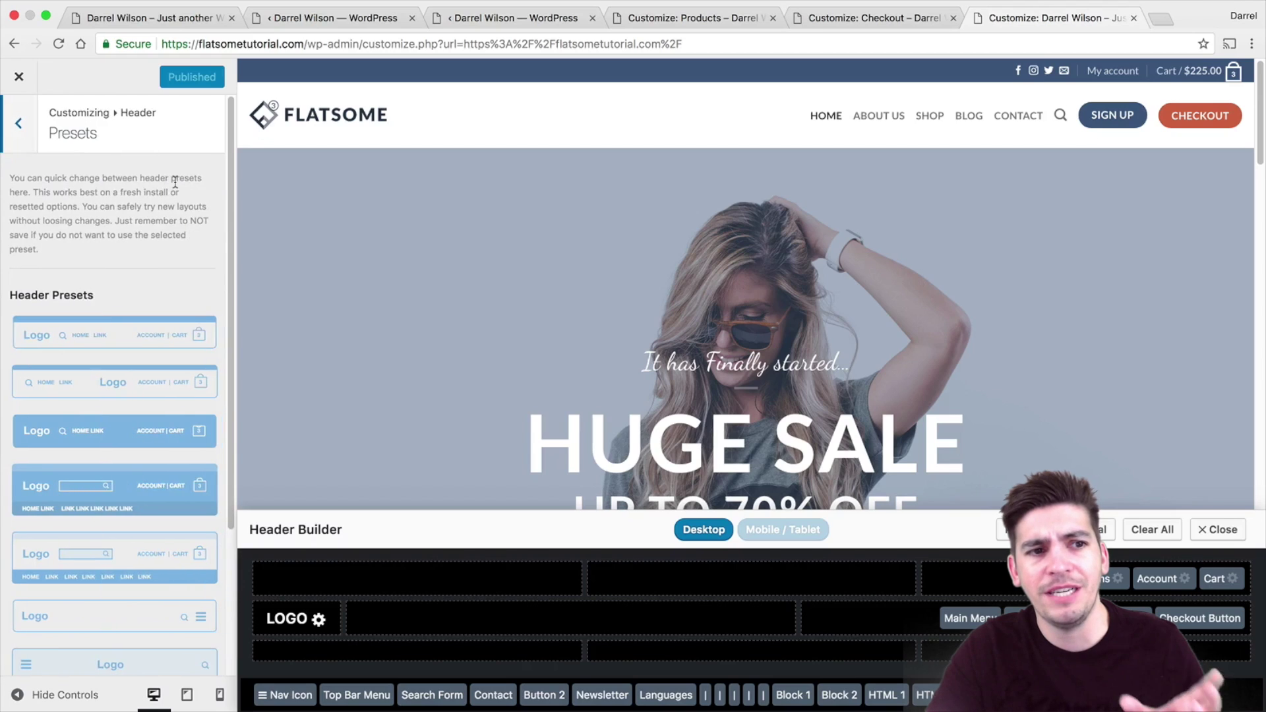
pyautogui.click(170, 349)
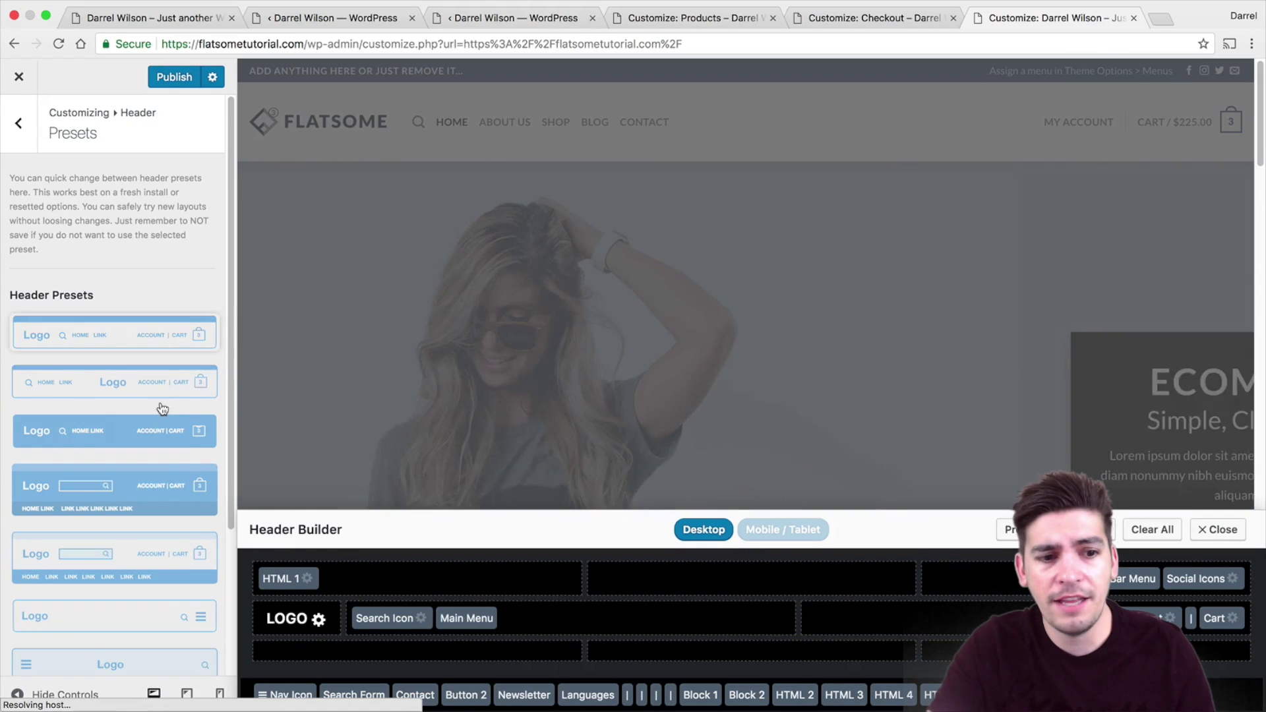
pyautogui.scroll(-2, 161, 422)
pyautogui.scroll(-2, 159, 461)
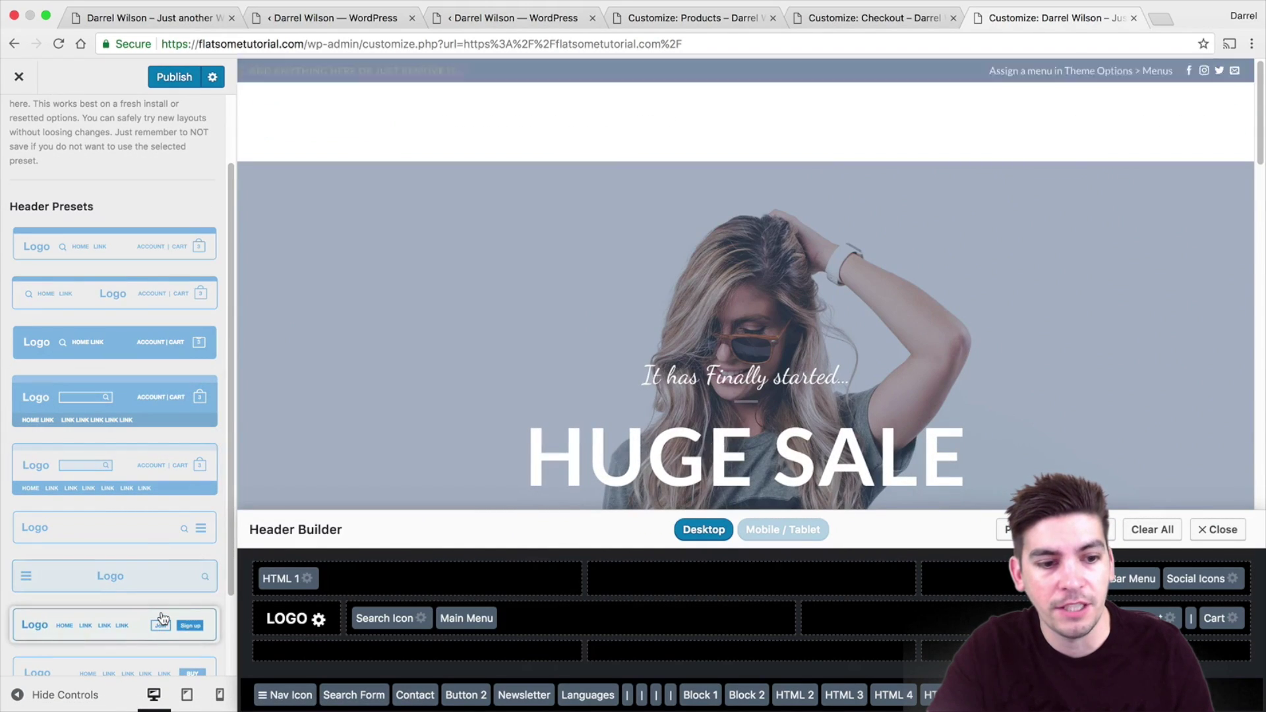
pyautogui.click(163, 618)
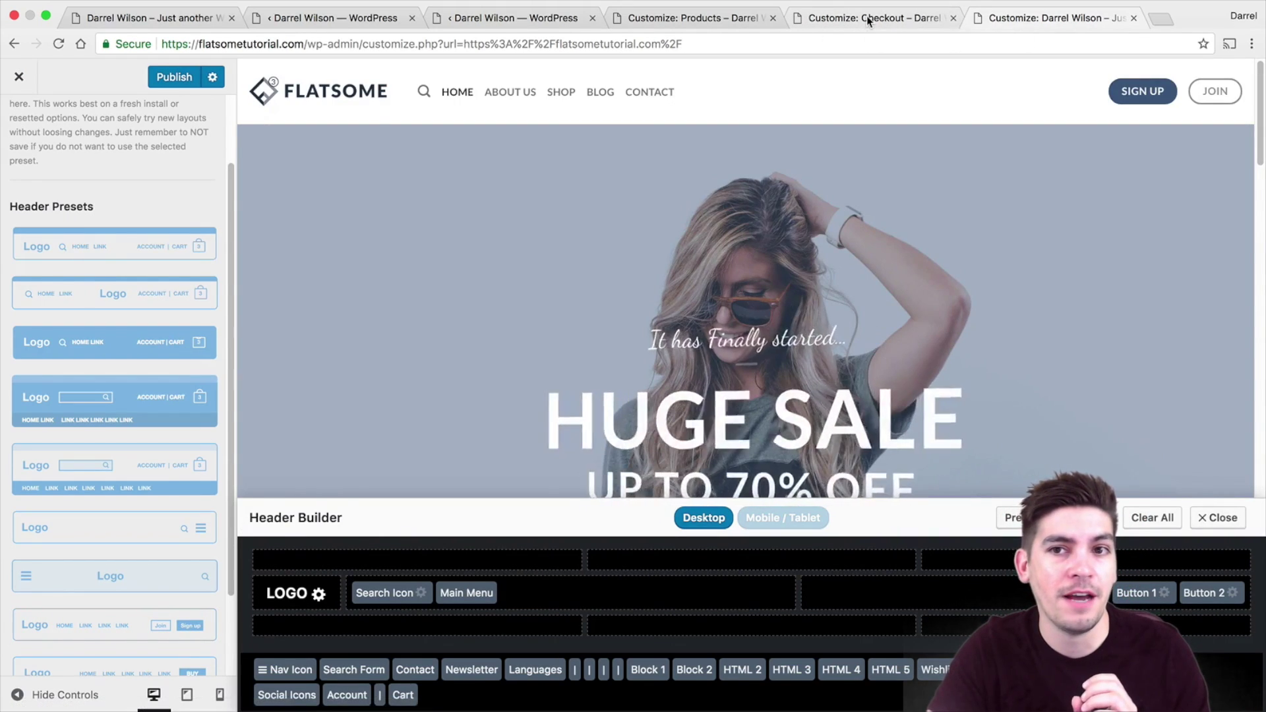
pyautogui.click(869, 19)
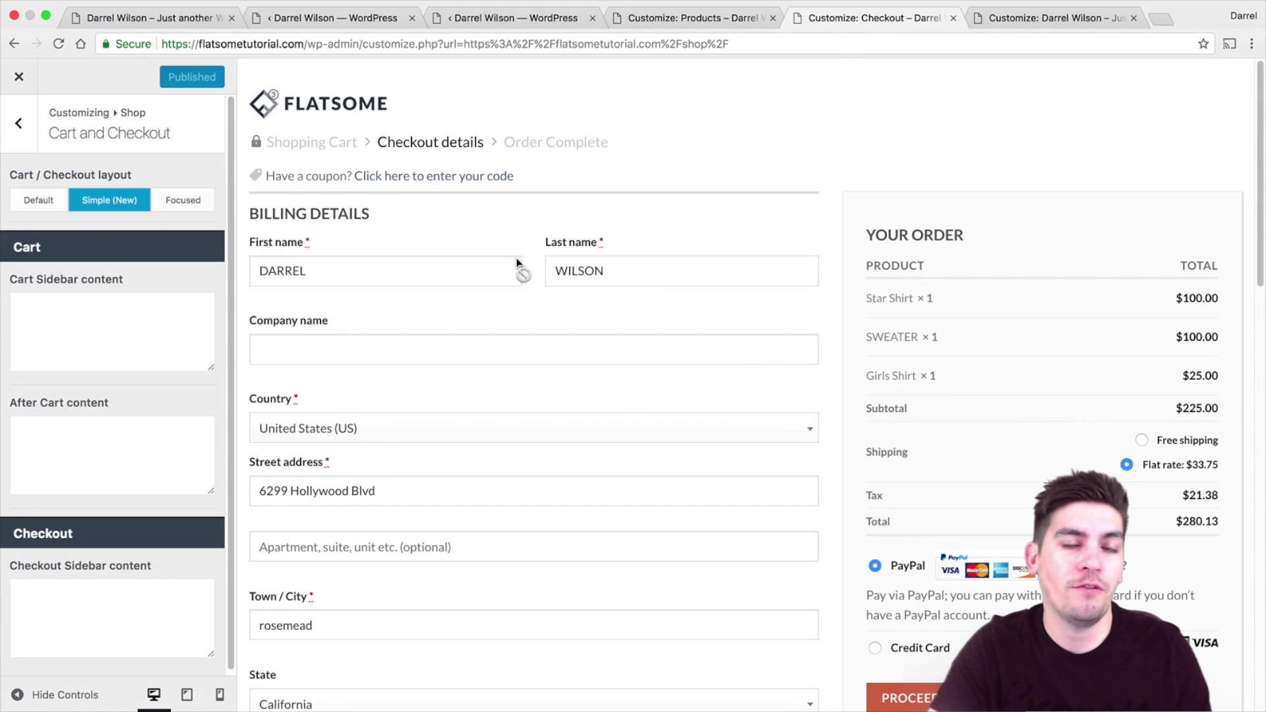
# Choose the Focused Cart / Checkout layout and scroll the checkout preview to check it.
pyautogui.click(182, 202)
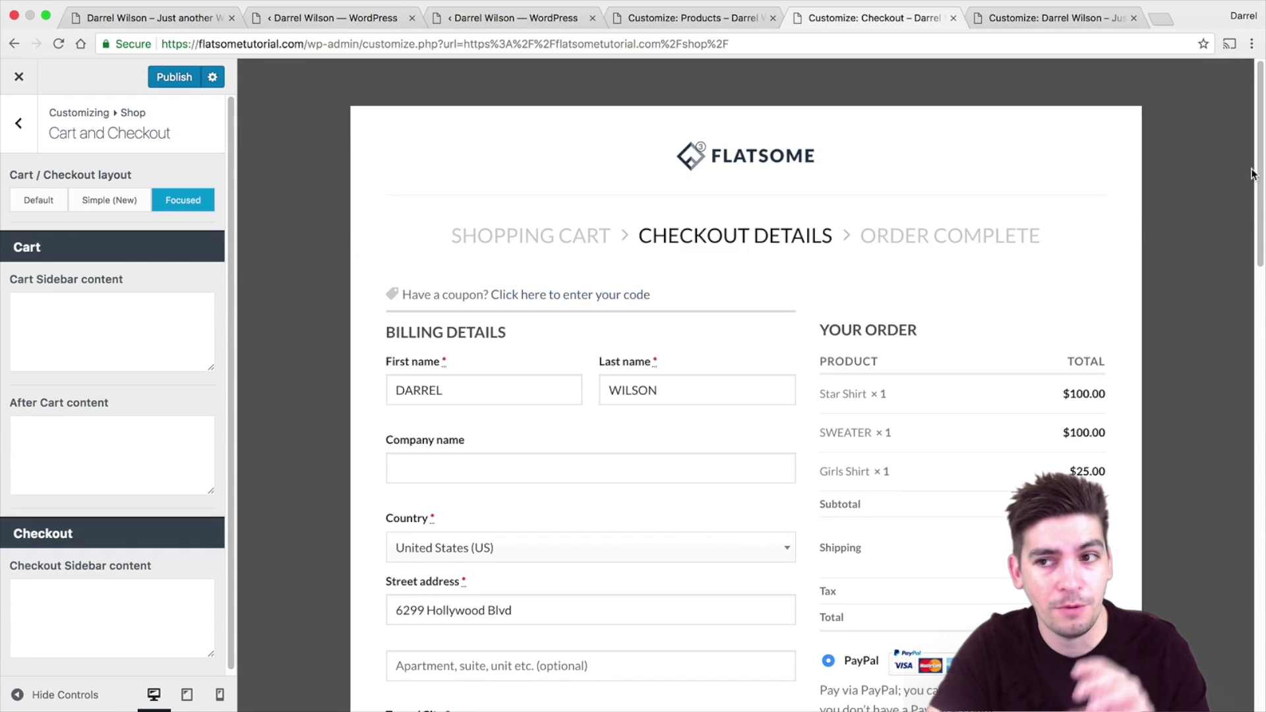
pyautogui.moveTo(1257, 177); pyautogui.dragTo(1261, 147)
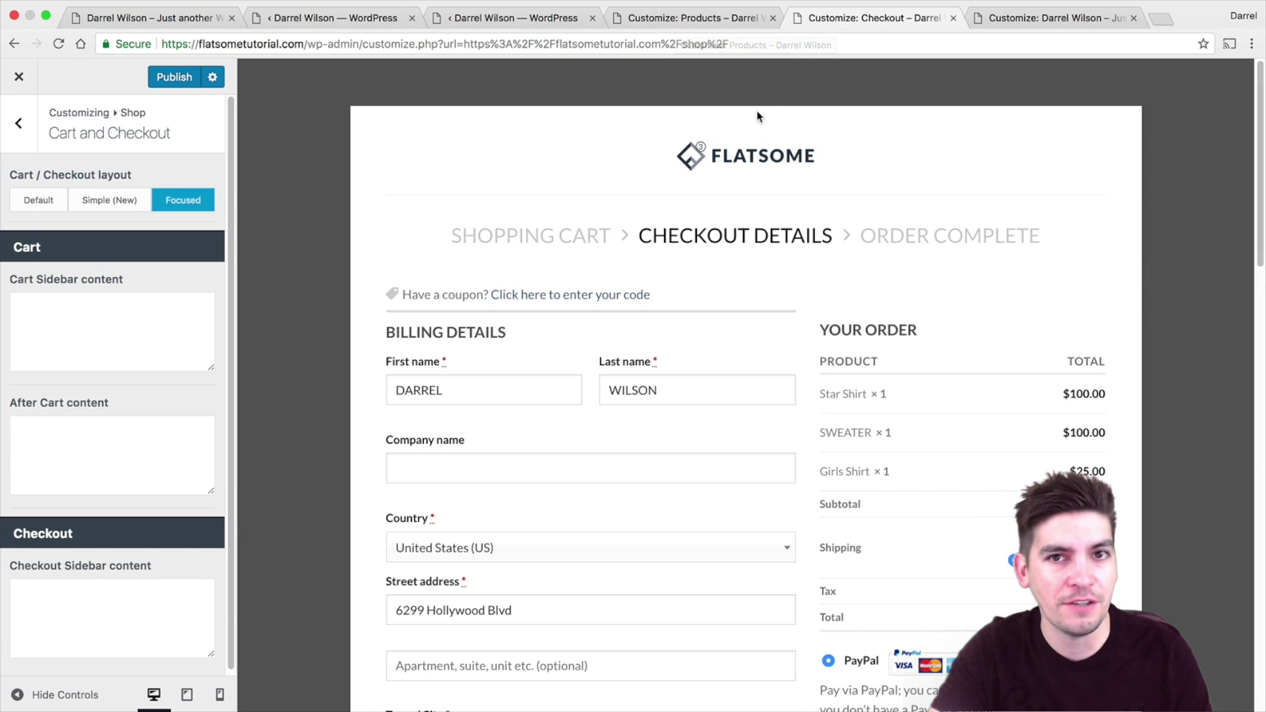
# From the empty Demo page in UX Builder, open the Flatsome Studio layout library.
pyautogui.click(318, 19)
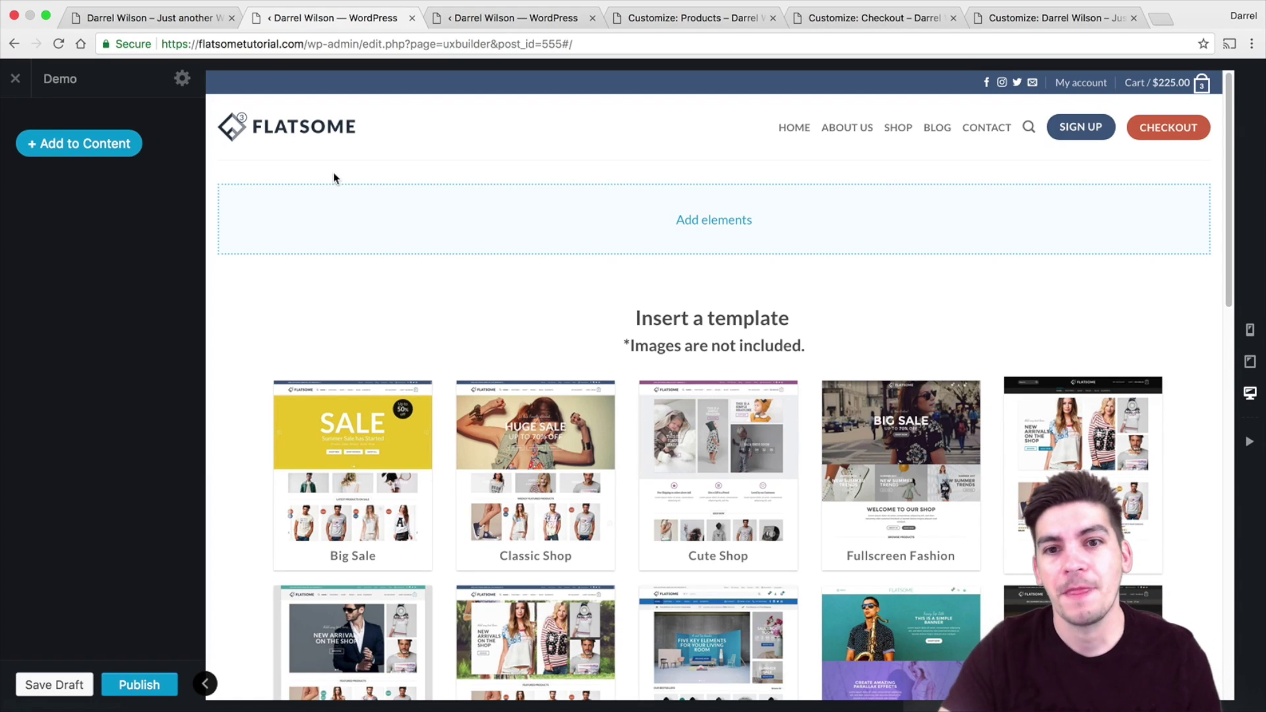
pyautogui.click(106, 156)
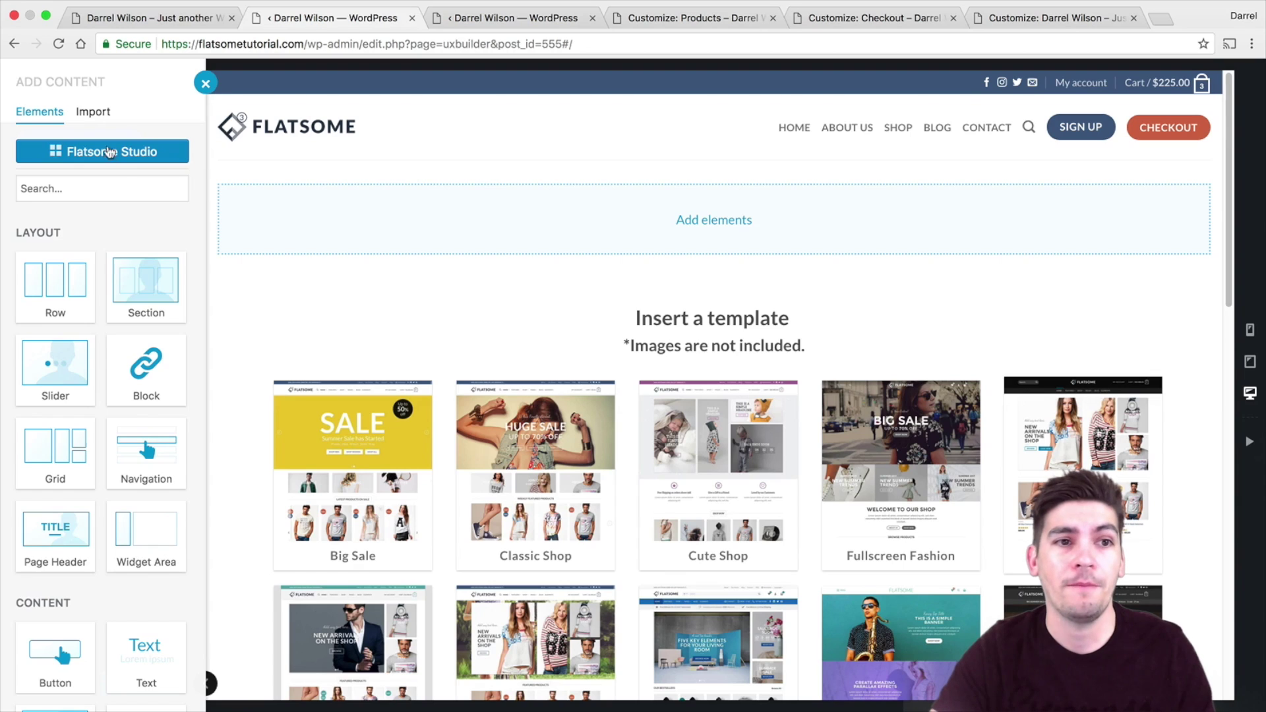
pyautogui.click(120, 158)
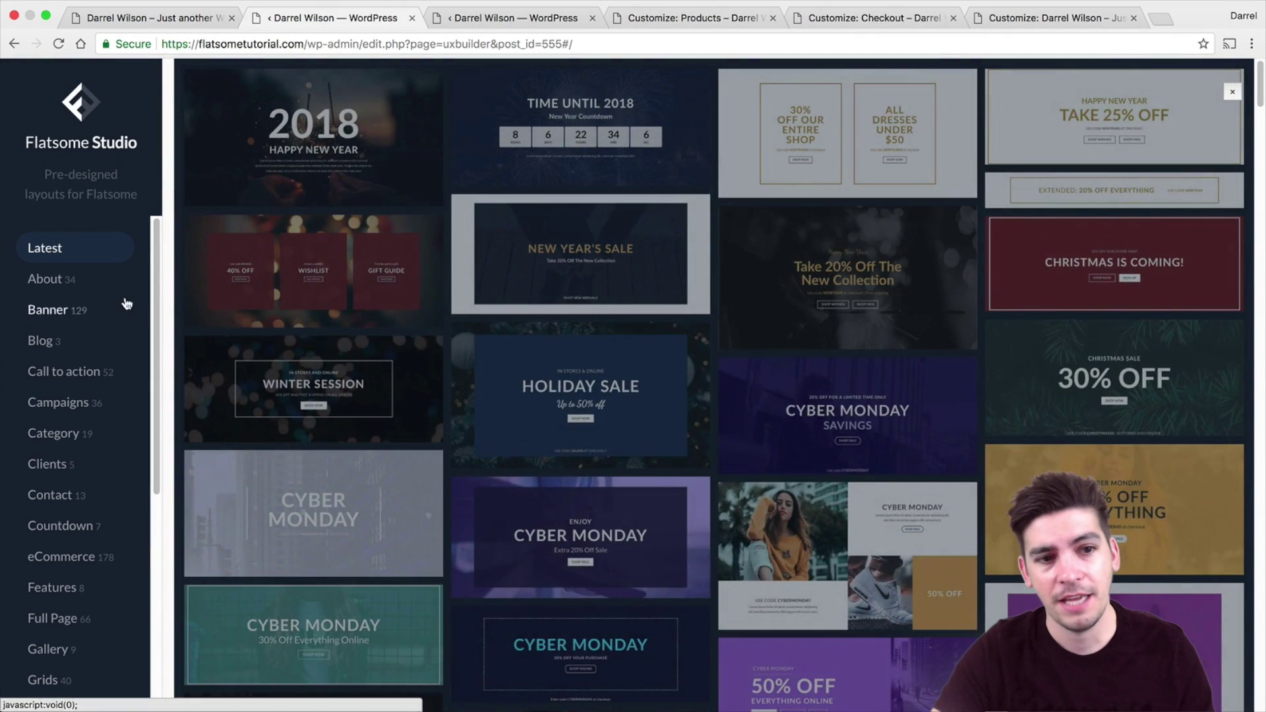
# Browse the Flatsome Studio layouts and view the Grids category.
pyautogui.scroll(-1, 236, 296)
pyautogui.scroll(-3, 236, 295)
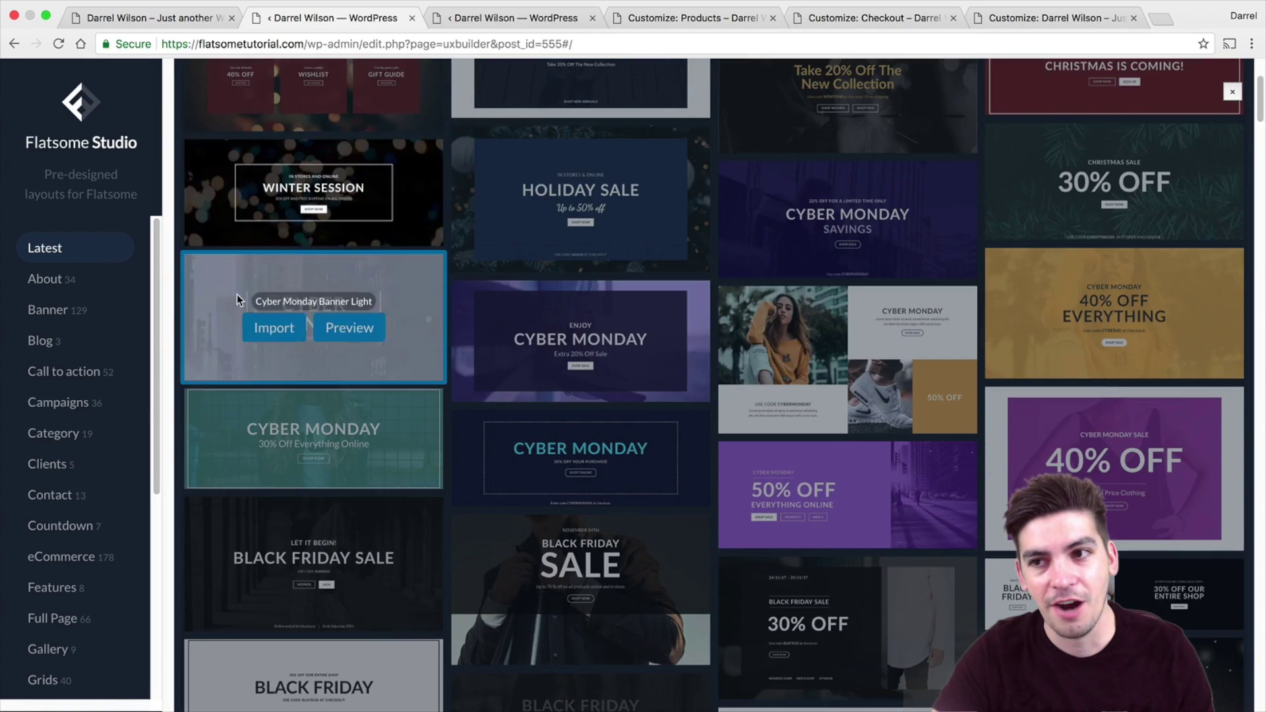
pyautogui.moveTo(1263, 114); pyautogui.dragTo(1262, 558)
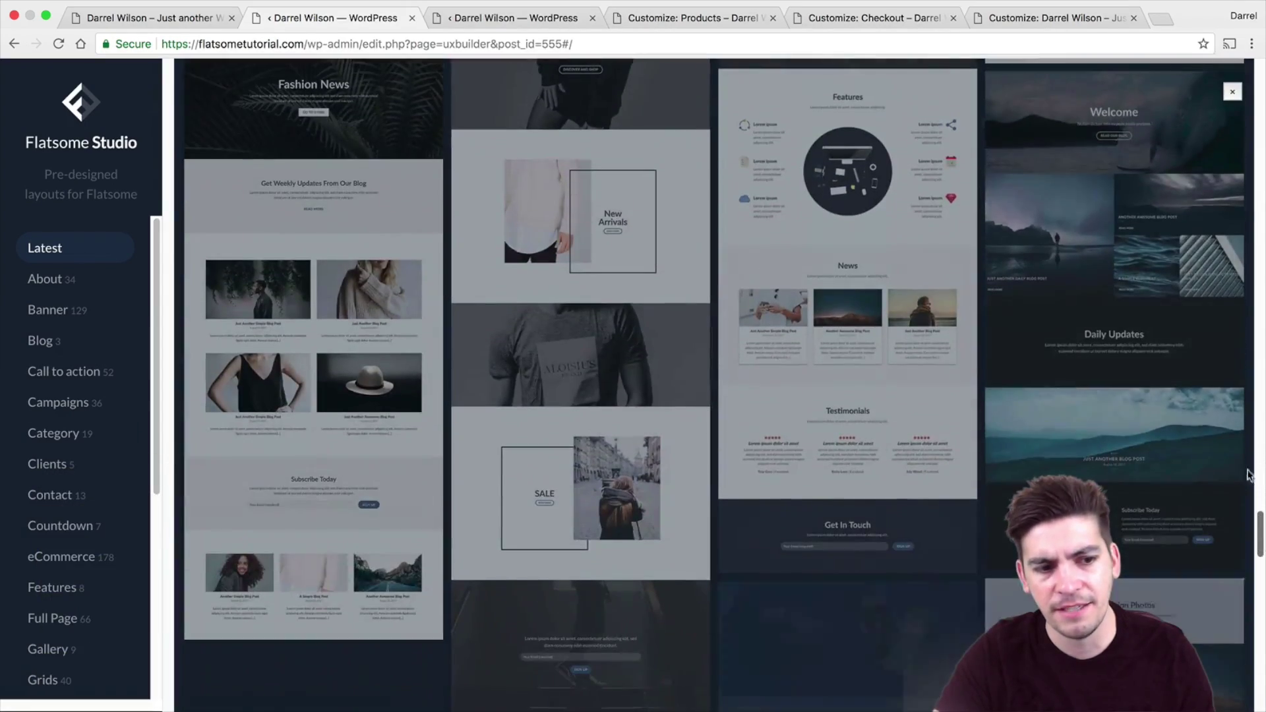
pyautogui.moveTo(153, 359); pyautogui.dragTo(153, 458)
pyautogui.click(53, 514)
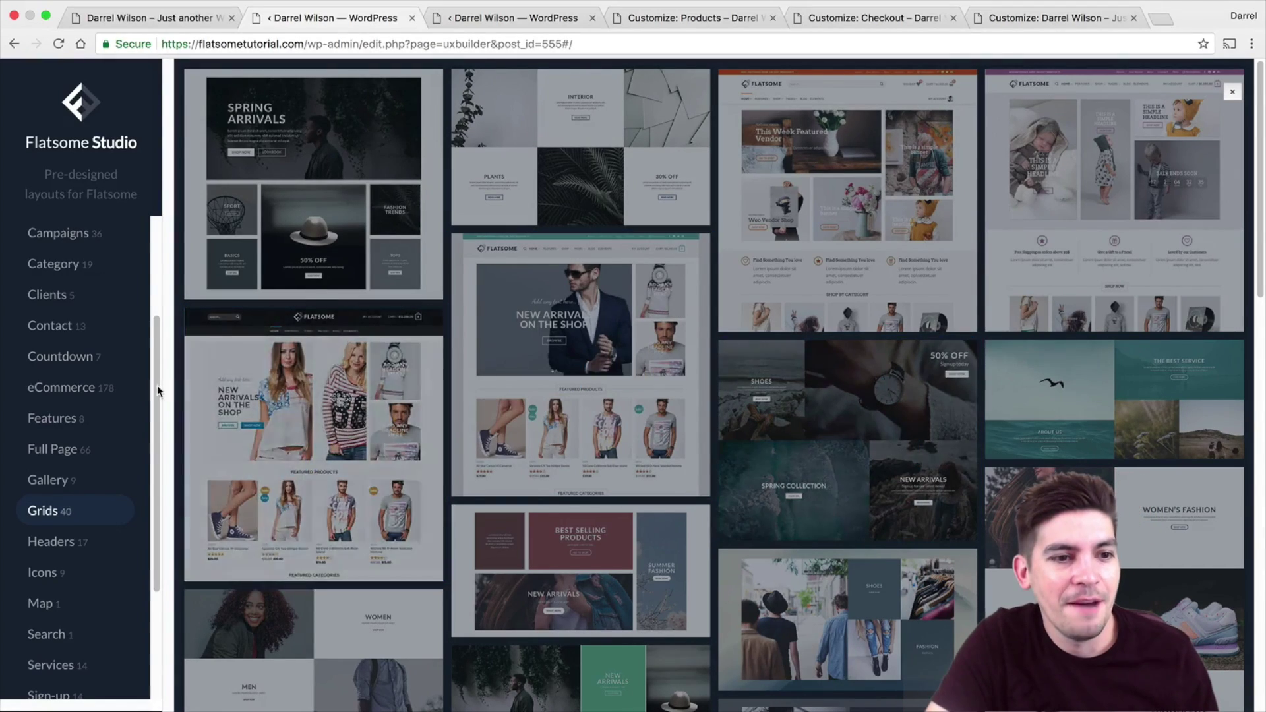
# Import 'eCommerce banner with menu' from the Call to action category, including its images.
pyautogui.moveTo(157, 385); pyautogui.dragTo(157, 262)
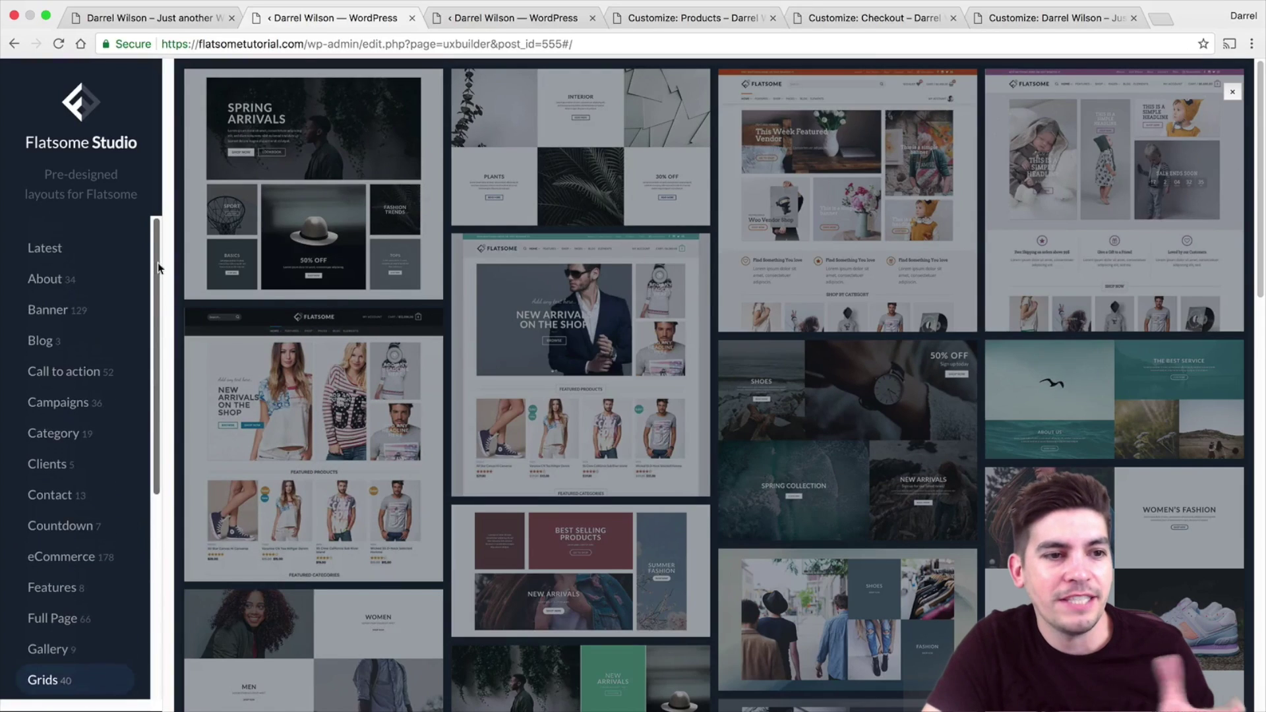
pyautogui.click(91, 372)
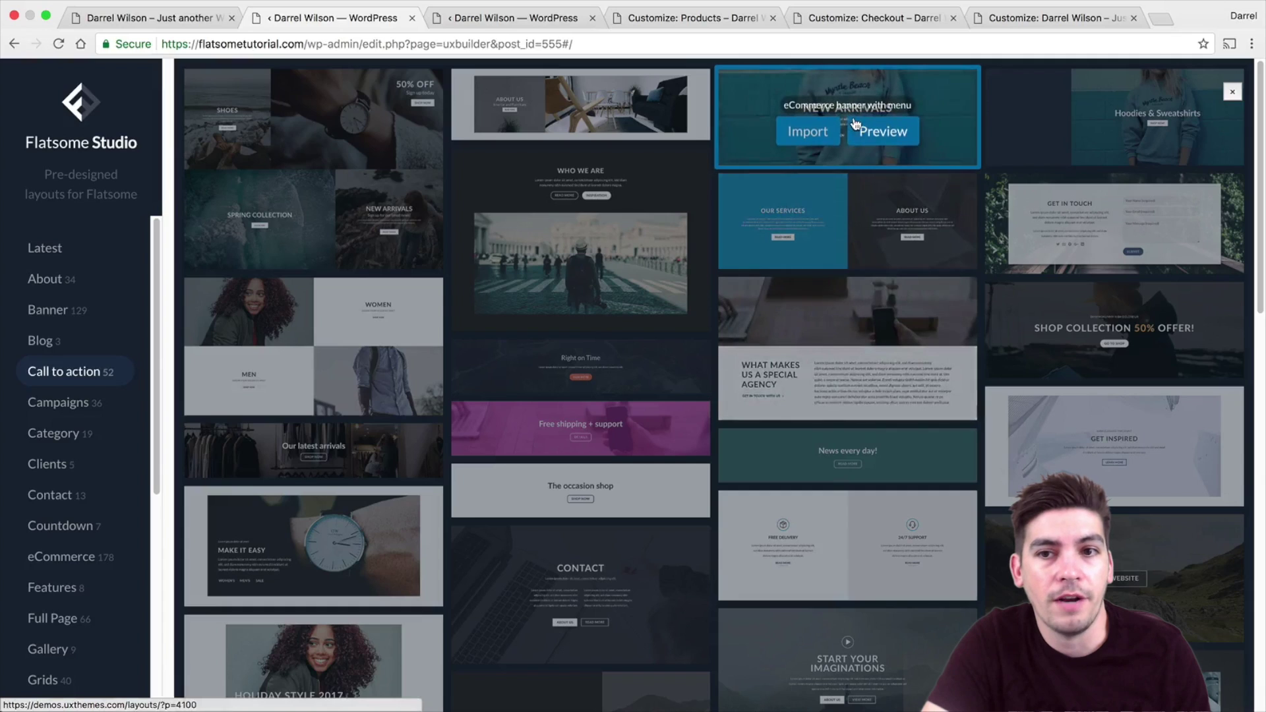
pyautogui.click(818, 138)
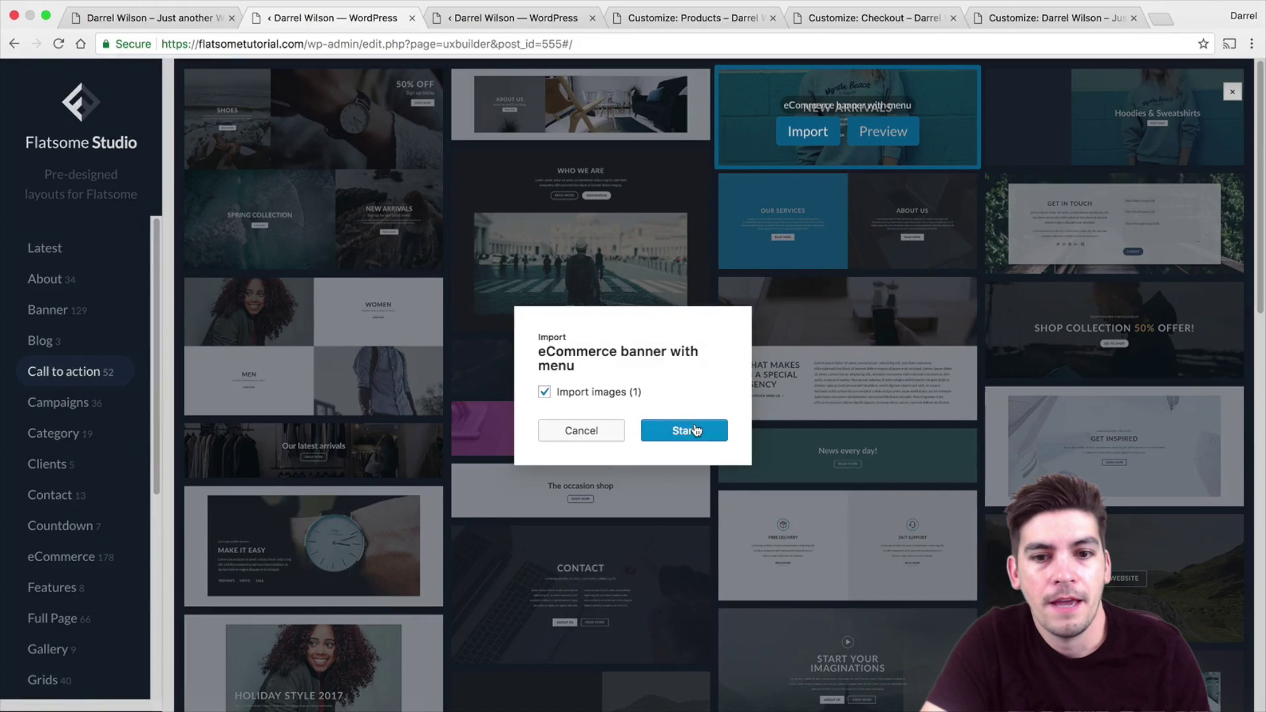
pyautogui.click(692, 430)
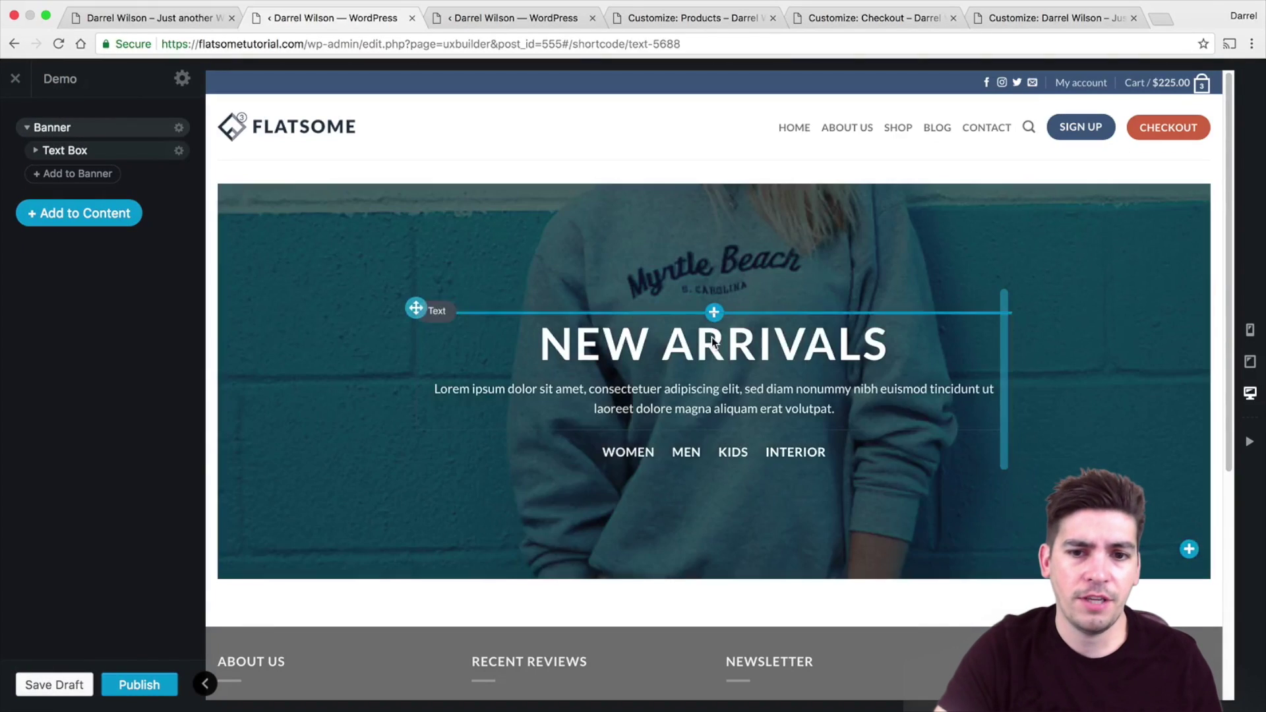
# Replace the banner heading NEW ARRIVALS with 'AMAZING SALE' and apply the change.
pyautogui.click(711, 337)
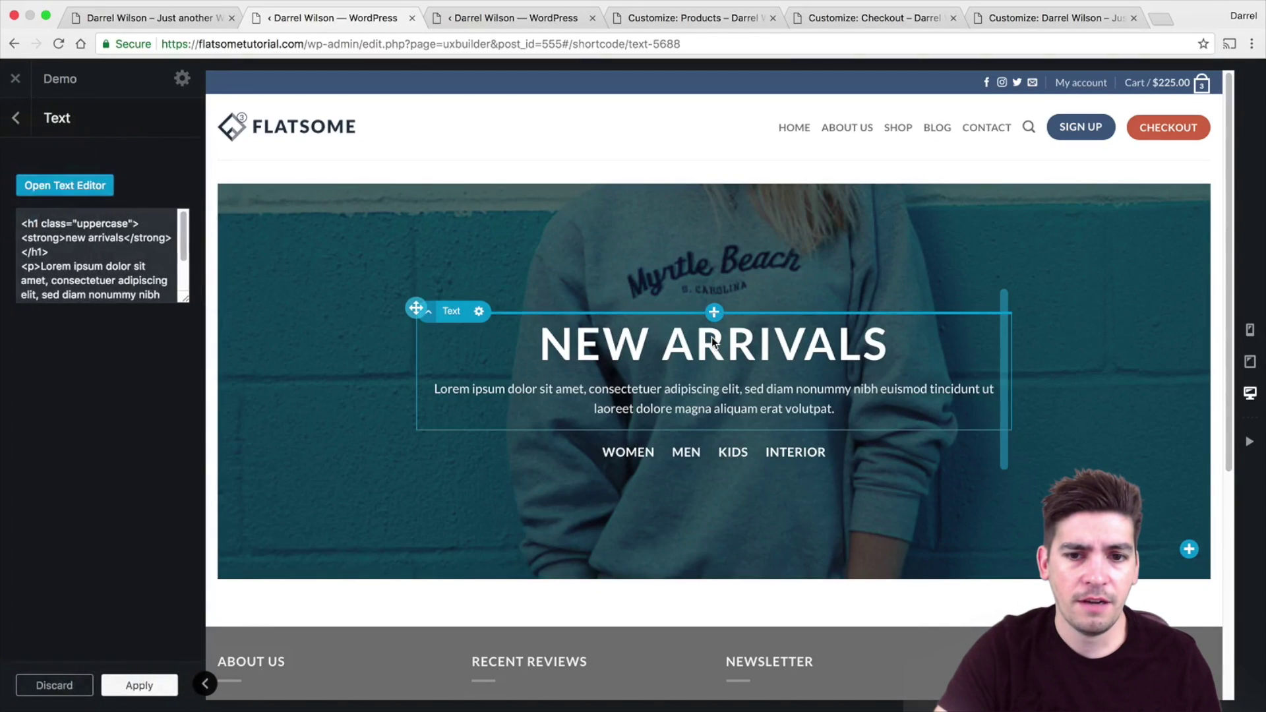
pyautogui.click(110, 198)
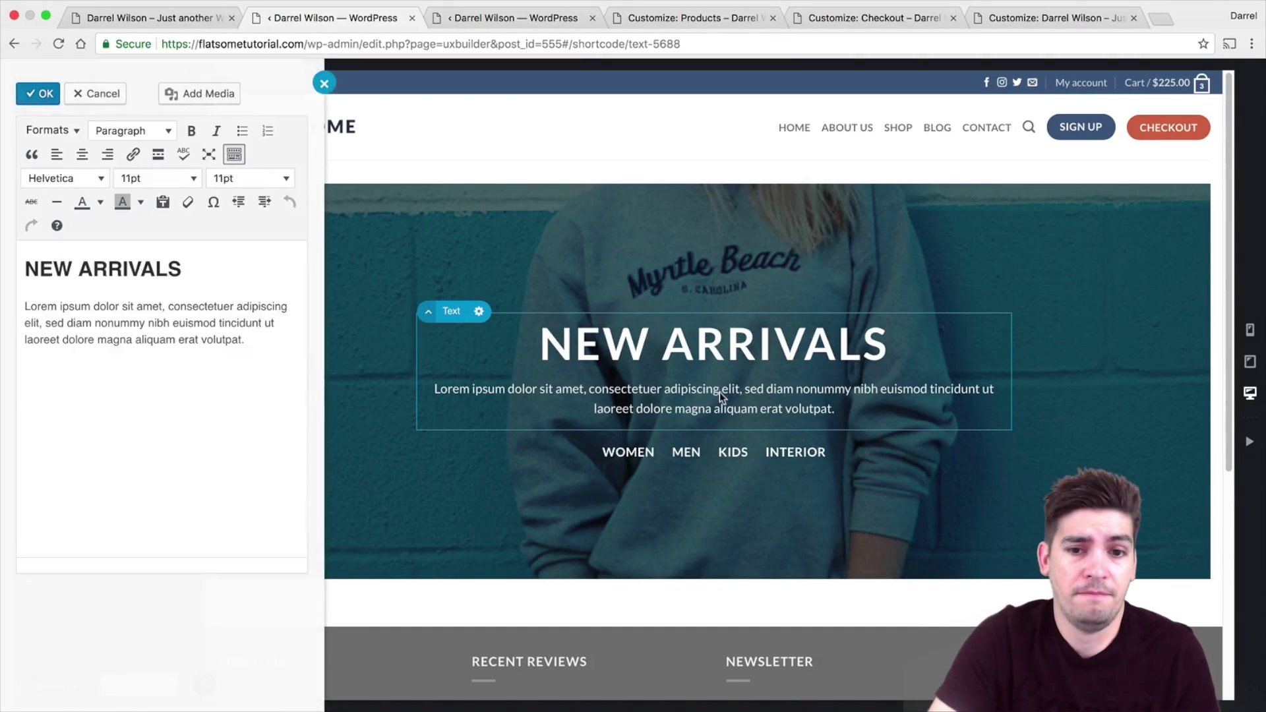
pyautogui.moveTo(206, 276); pyautogui.dragTo(2, 267)
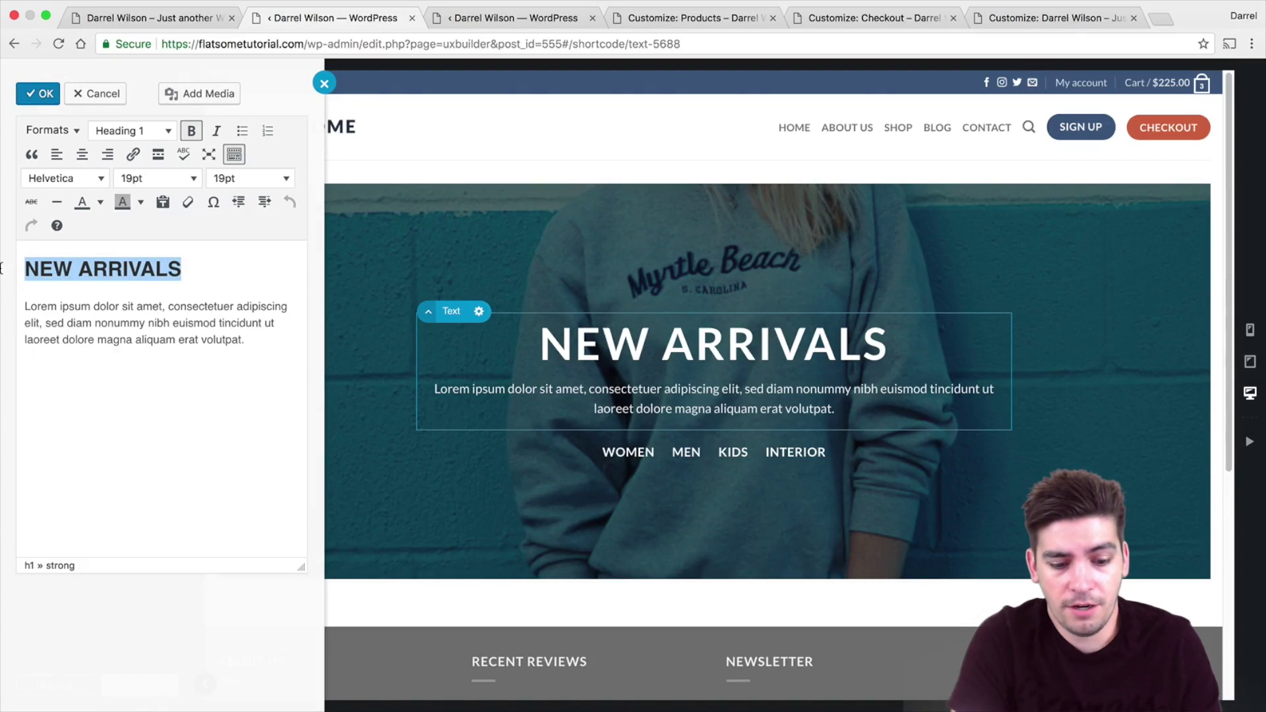
pyautogui.write('AMAZIN')
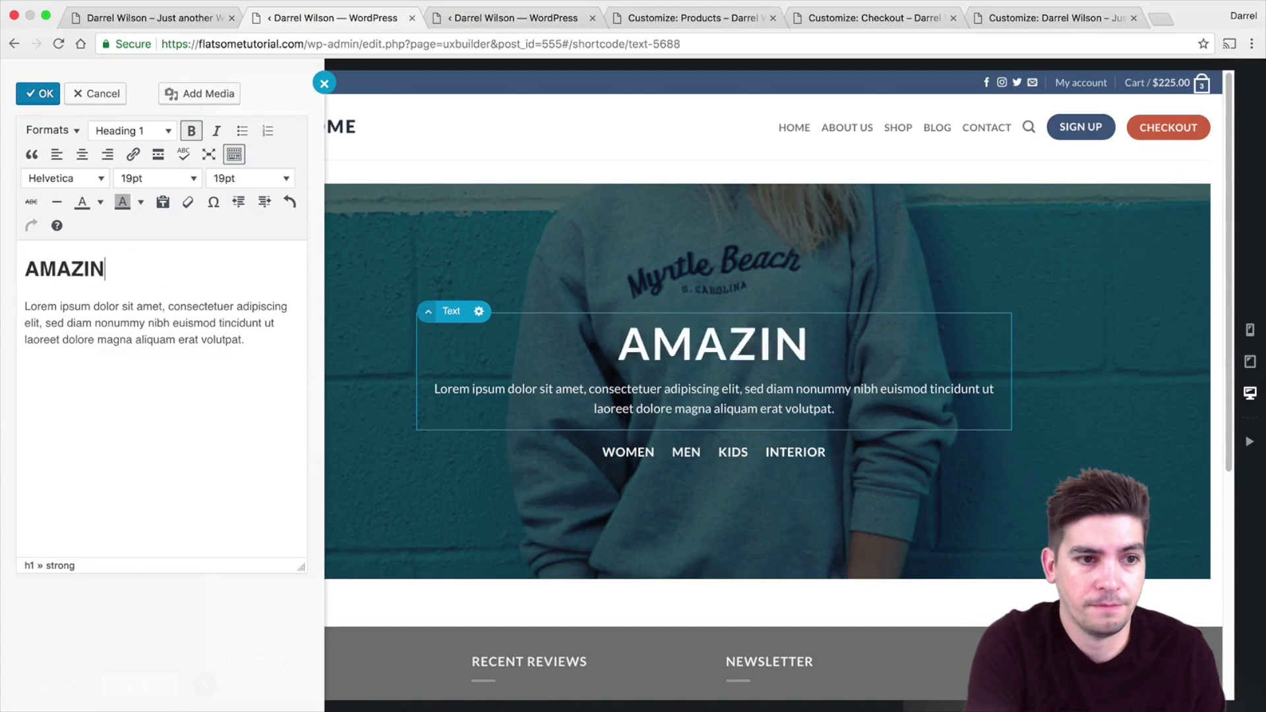
pyautogui.write('G SALE')
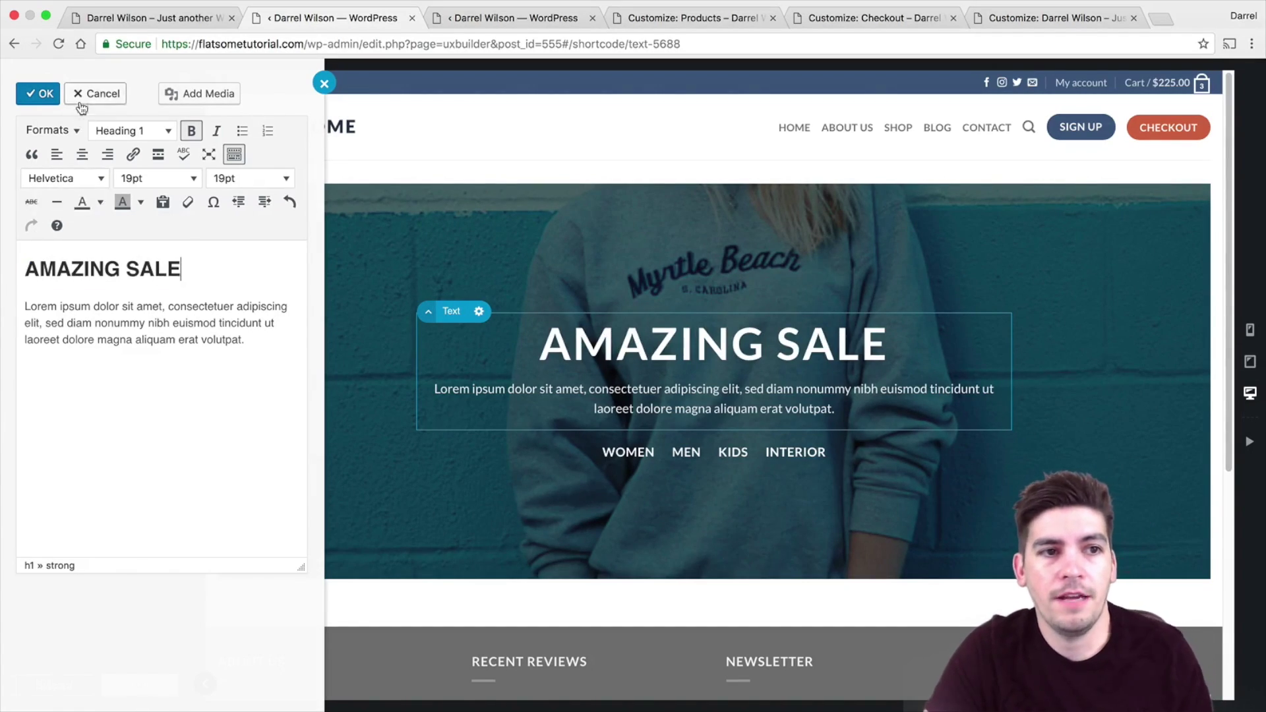
pyautogui.click(41, 95)
pyautogui.click(132, 685)
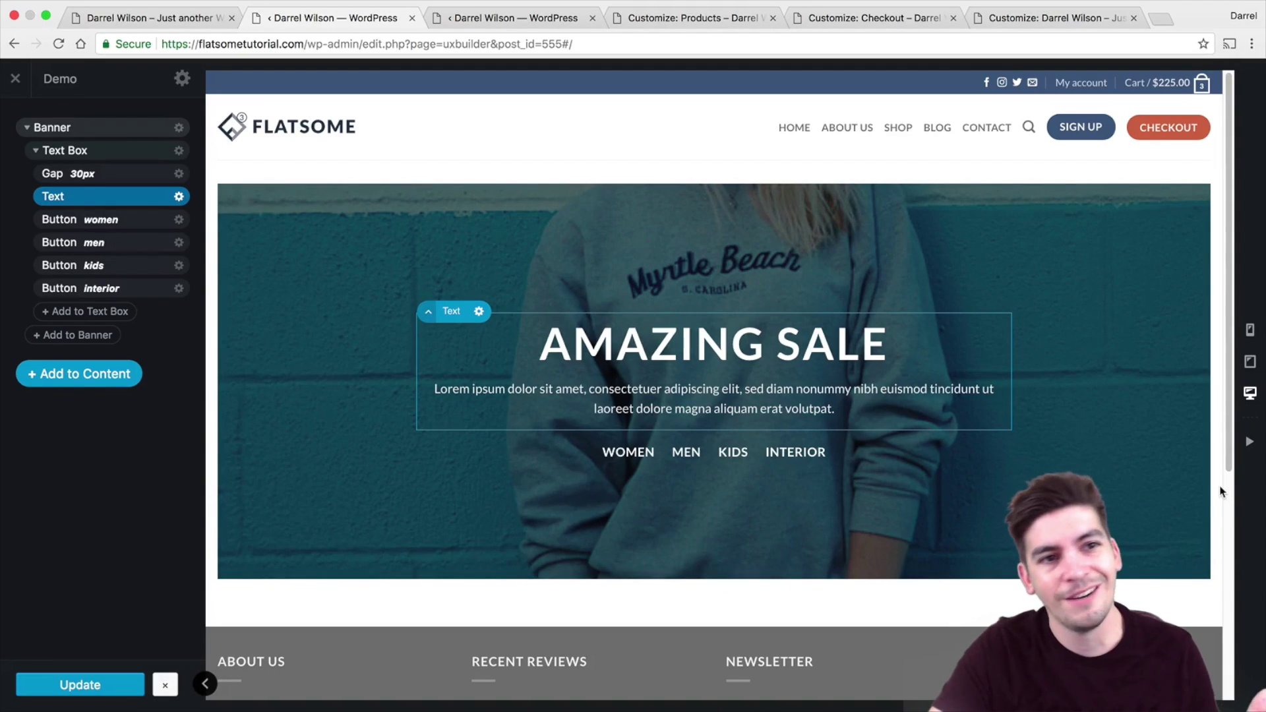
# Give the Demo page the Page - Full Width template in its post settings.
pyautogui.click(182, 78)
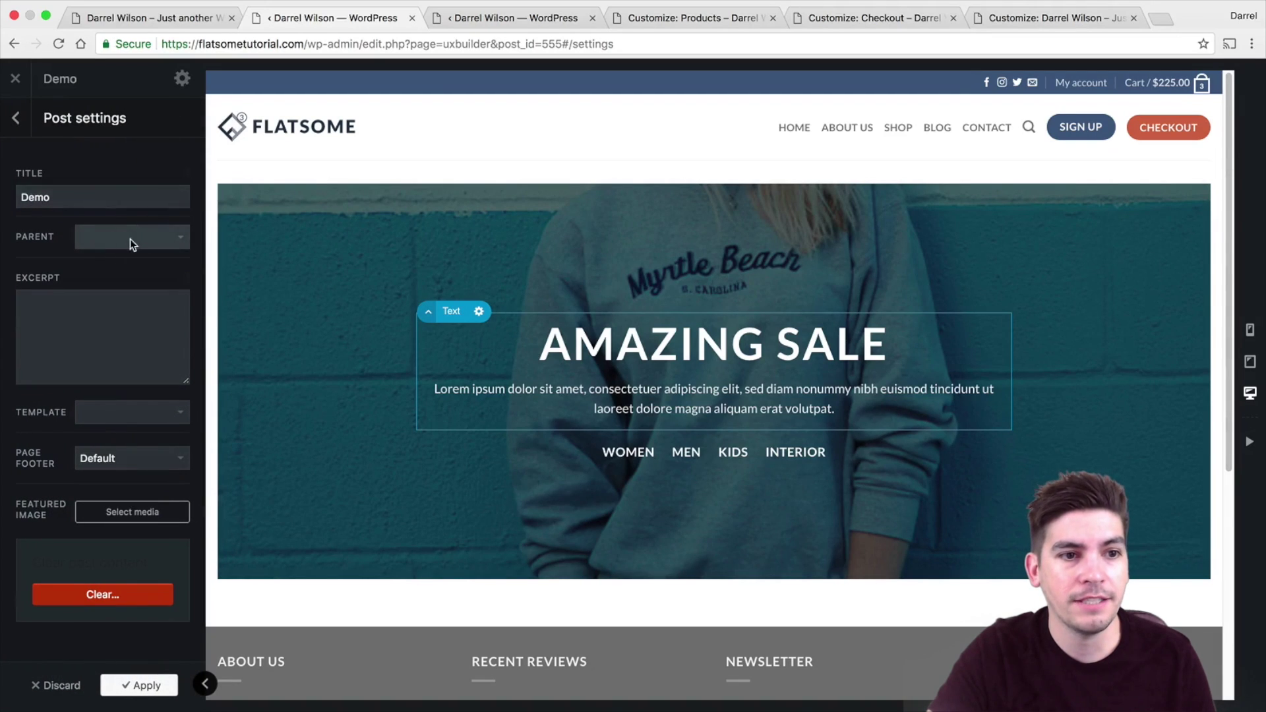
pyautogui.click(129, 239)
pyautogui.click(137, 242)
pyautogui.click(154, 417)
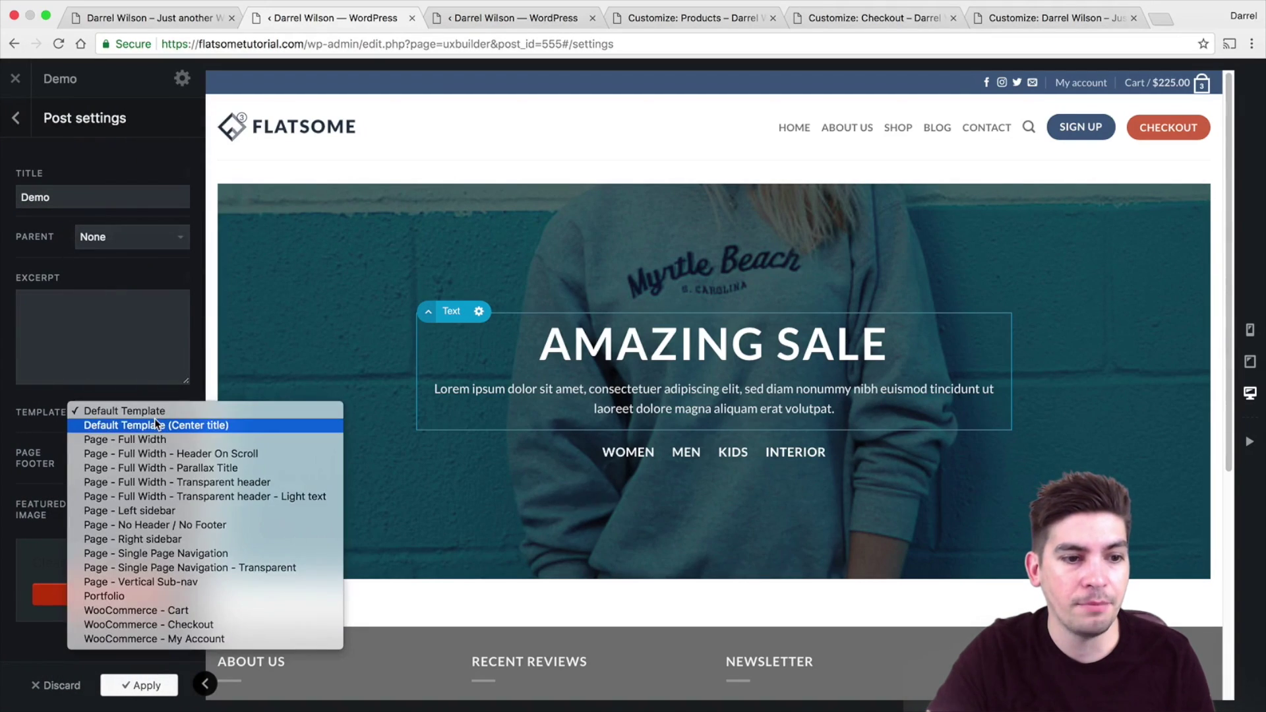
pyautogui.click(156, 440)
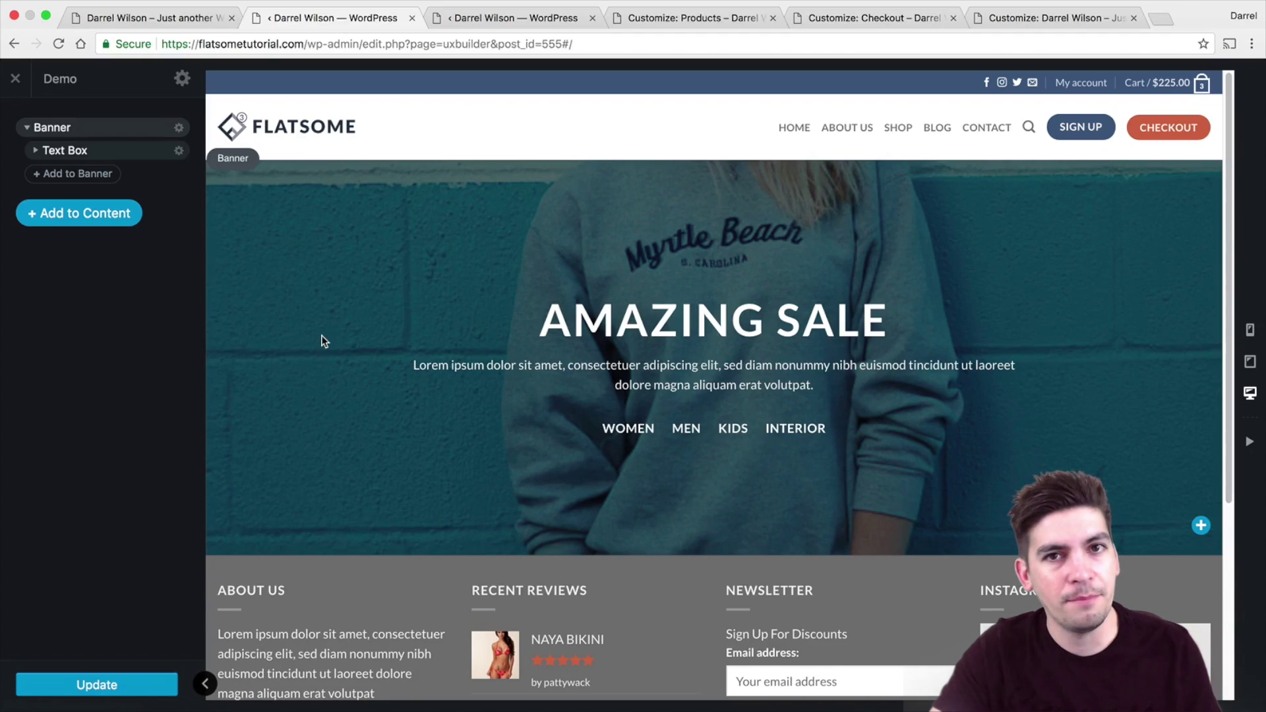
# Clear all content from the Demo page and confirm.
pyautogui.click(182, 79)
pyautogui.click(149, 594)
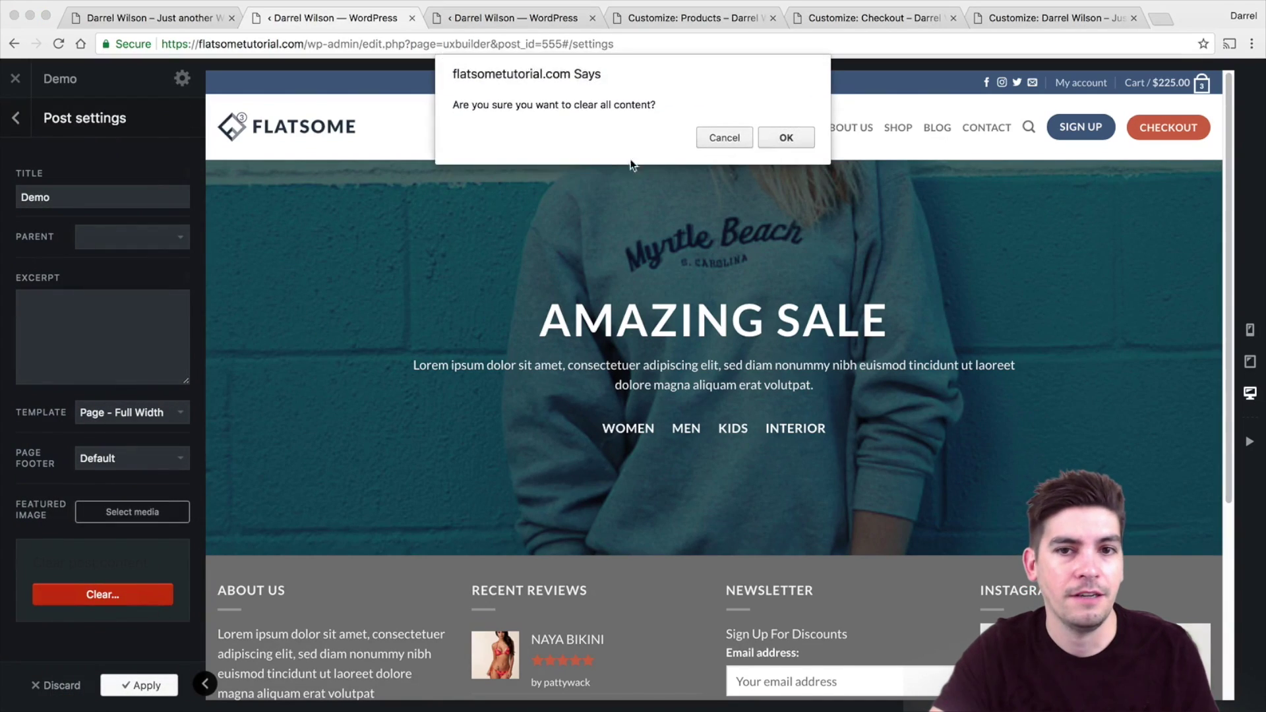
pyautogui.click(786, 139)
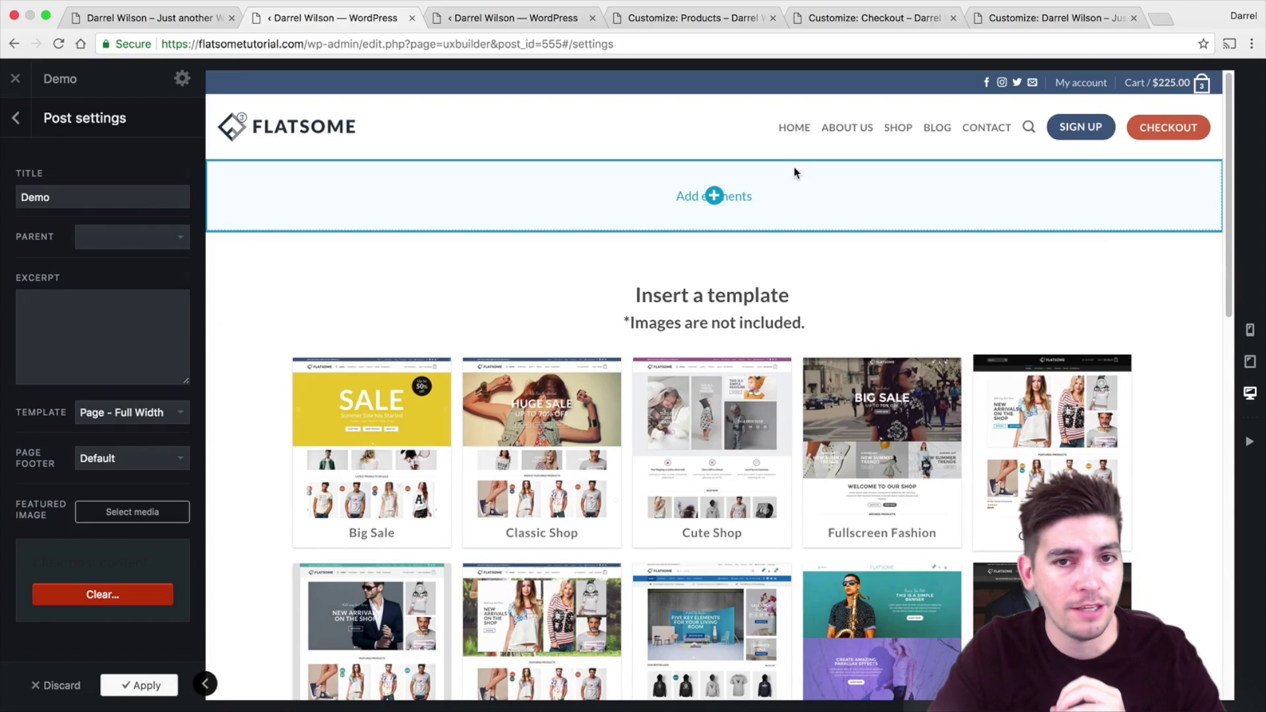
# Preview Shop Grid Style 2 from Flatsome Studio's eCommerce category in a new tab.
pyautogui.click(16, 119)
pyautogui.click(66, 148)
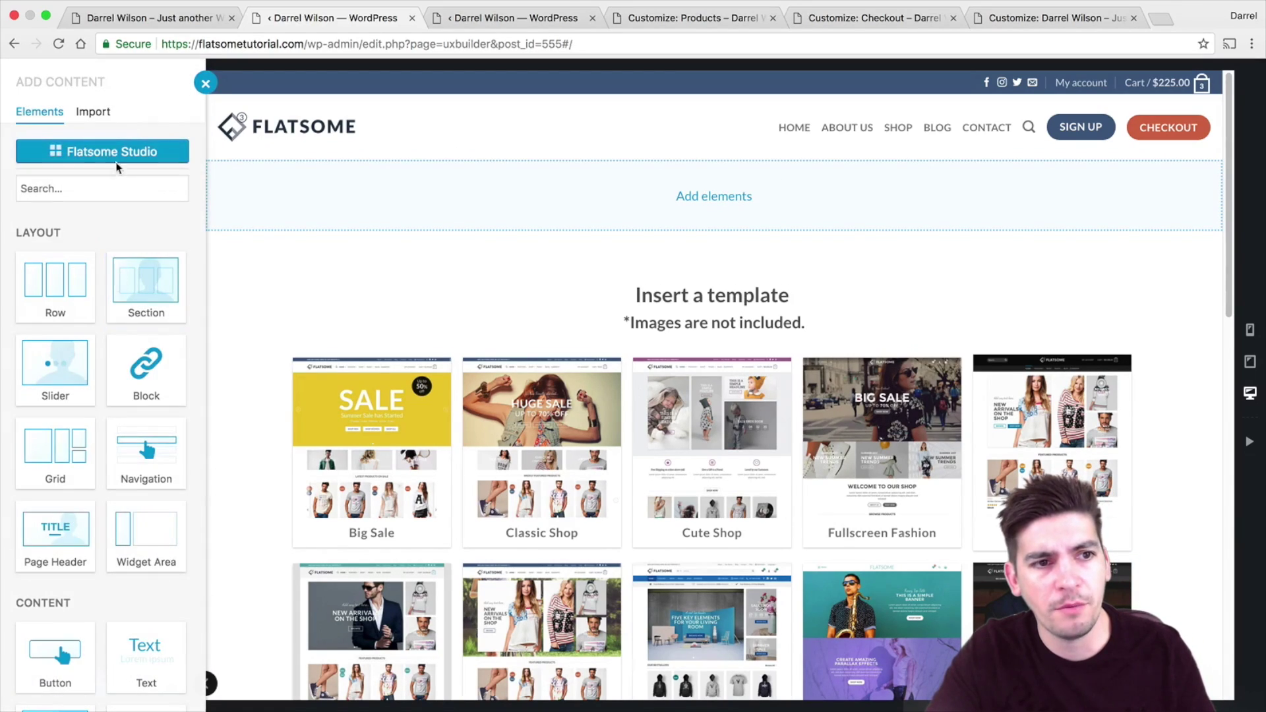
pyautogui.click(117, 153)
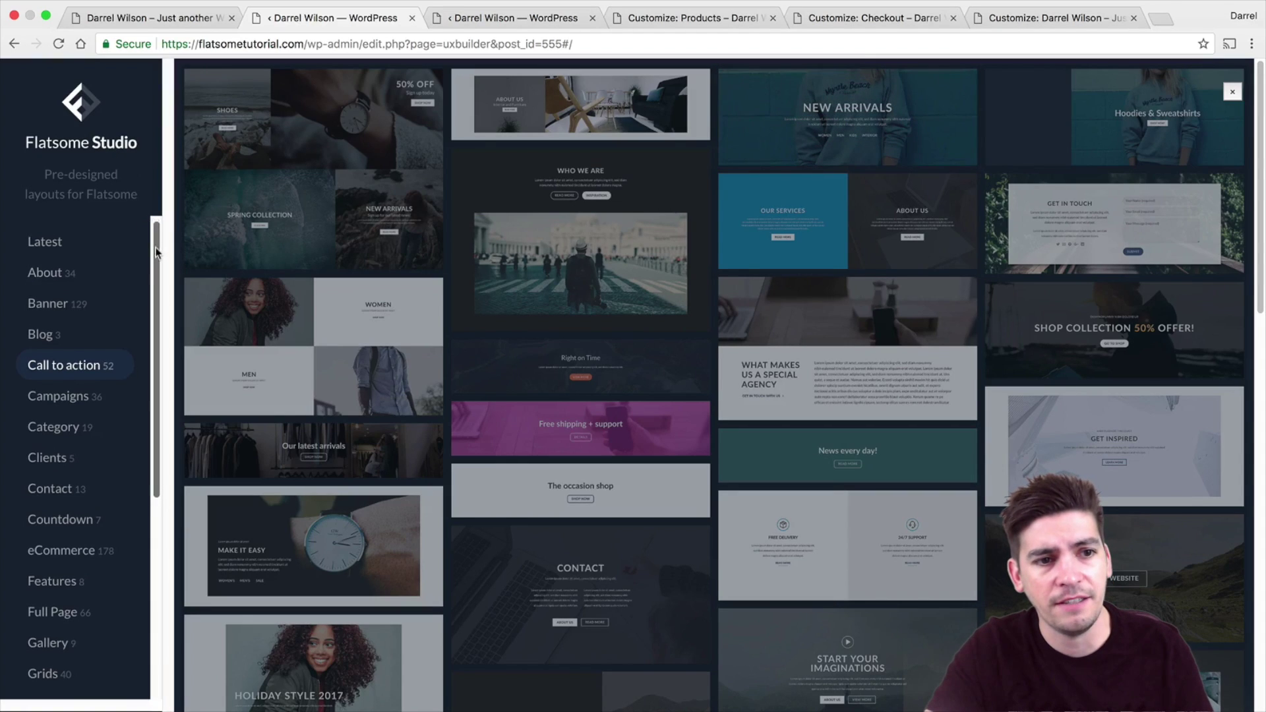
pyautogui.scroll(-5, 132, 316)
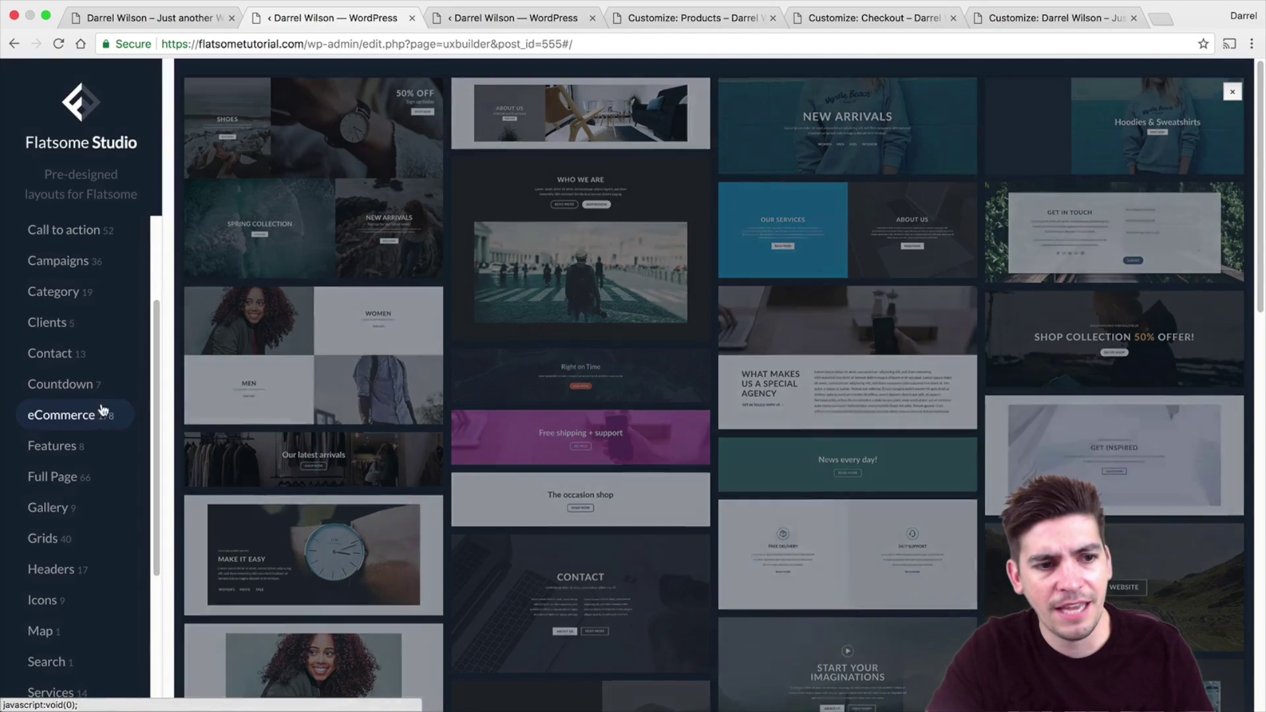
pyautogui.click(102, 410)
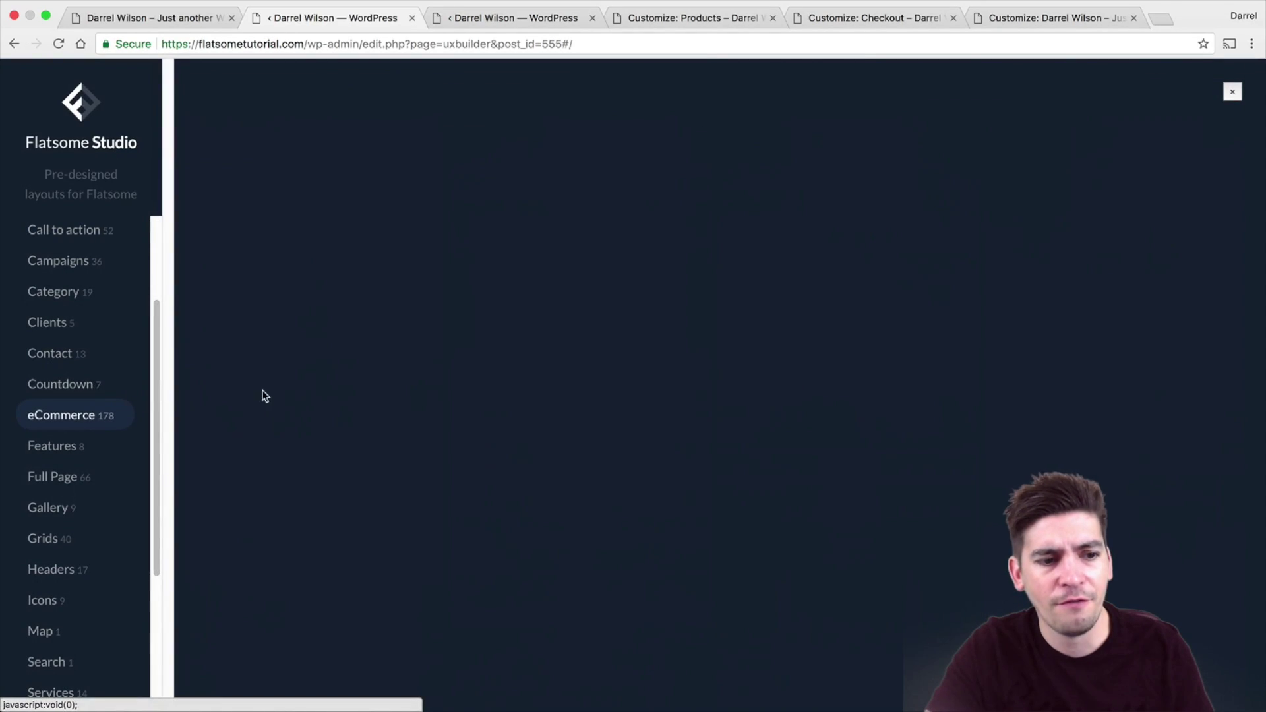
pyautogui.scroll(-15, 469, 384)
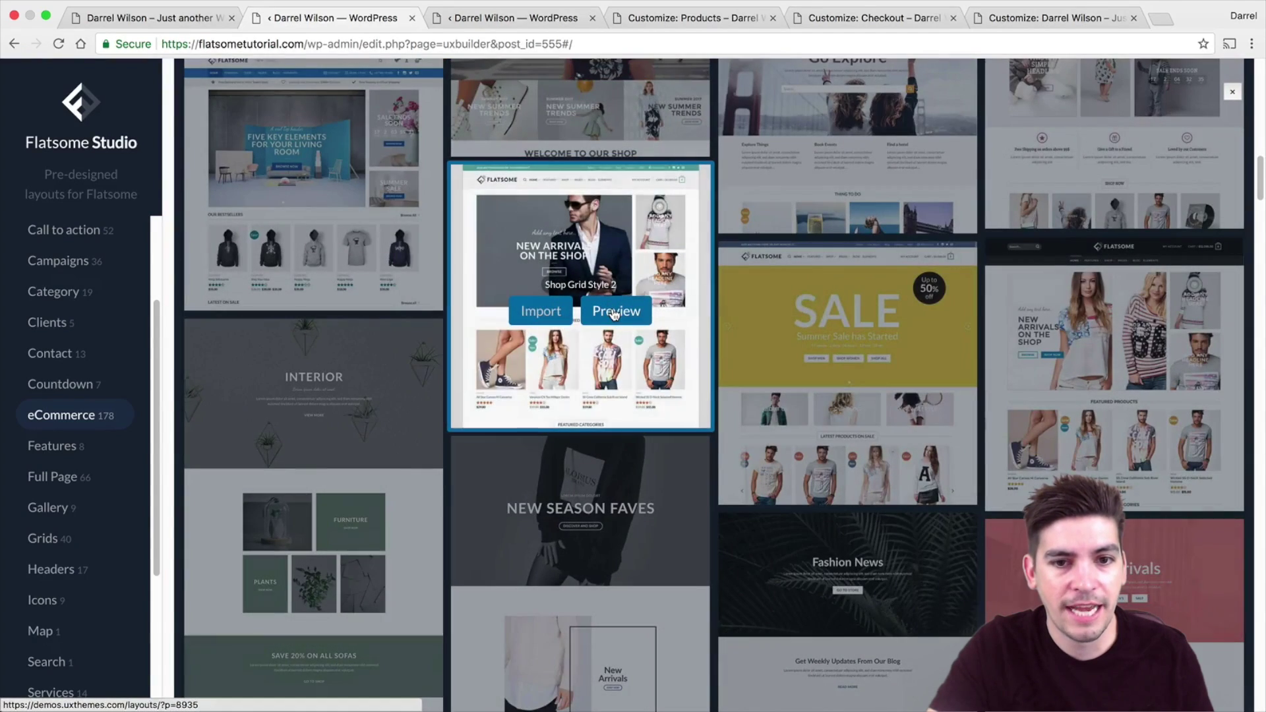
pyautogui.click(612, 308)
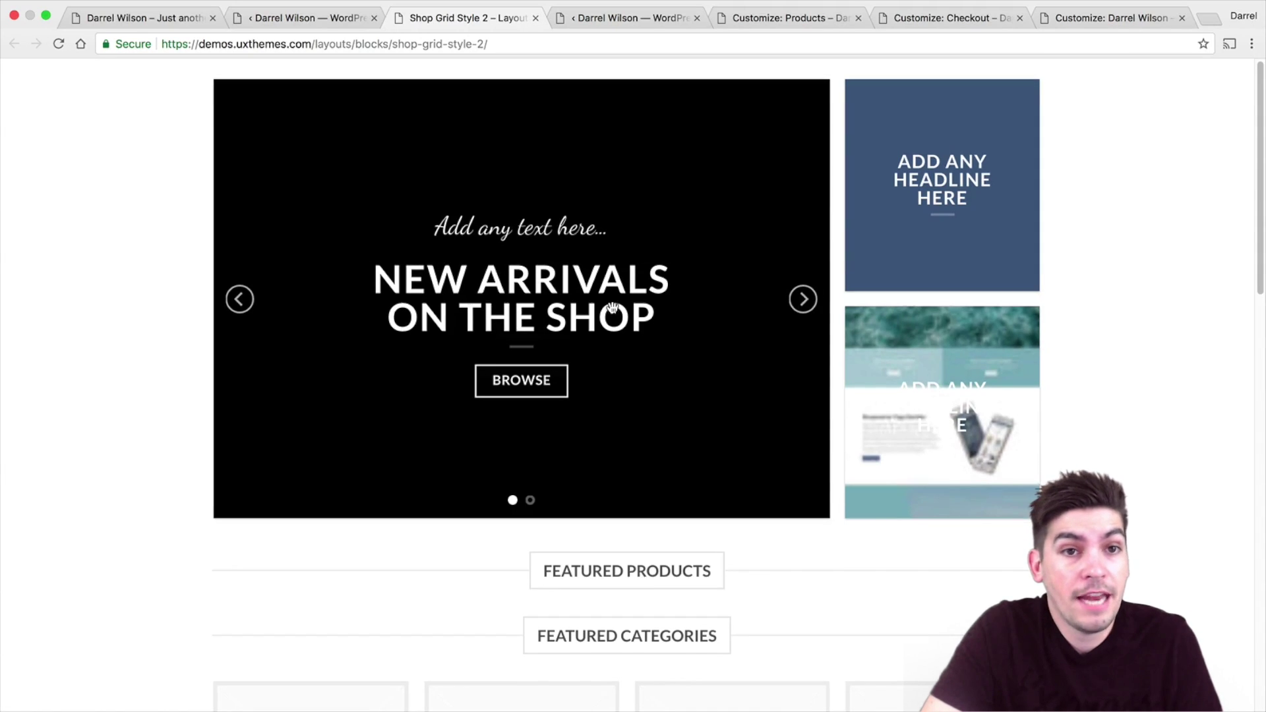
# Scroll through the Shop Grid Style 2 preview, then close its tab.
pyautogui.scroll(-3, 612, 308)
pyautogui.scroll(-3, 612, 306)
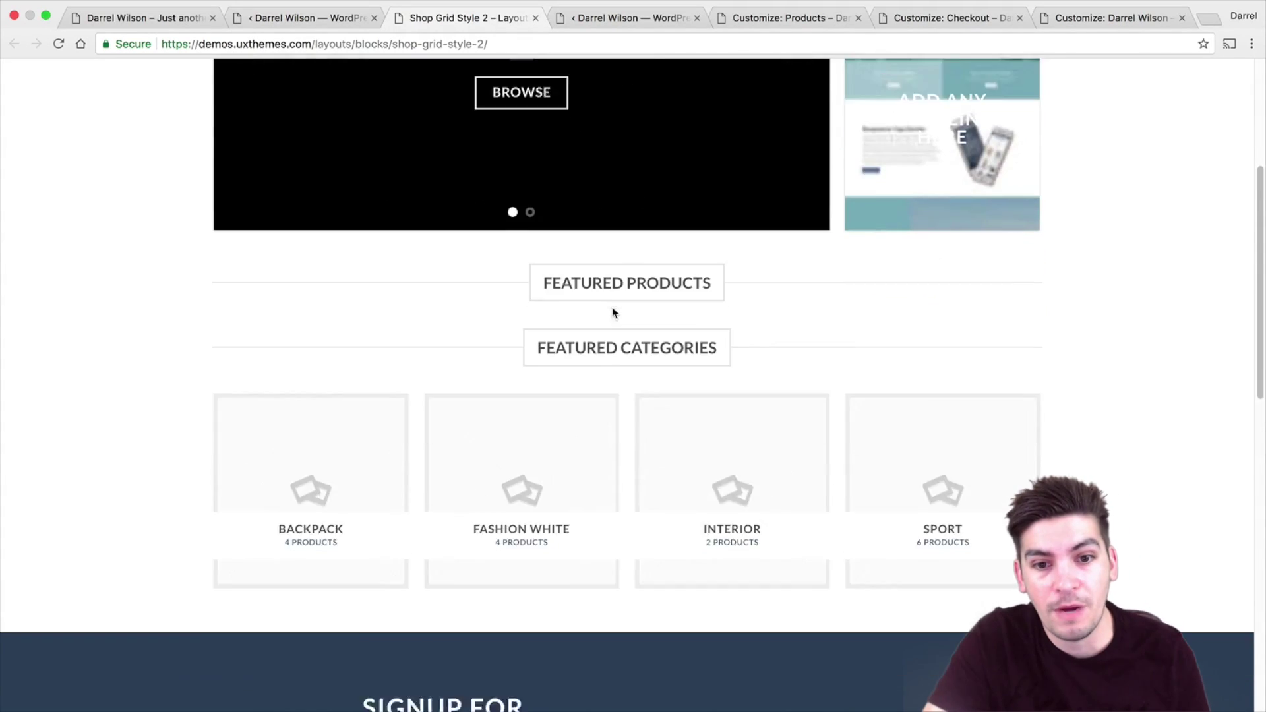
pyautogui.scroll(5, 612, 306)
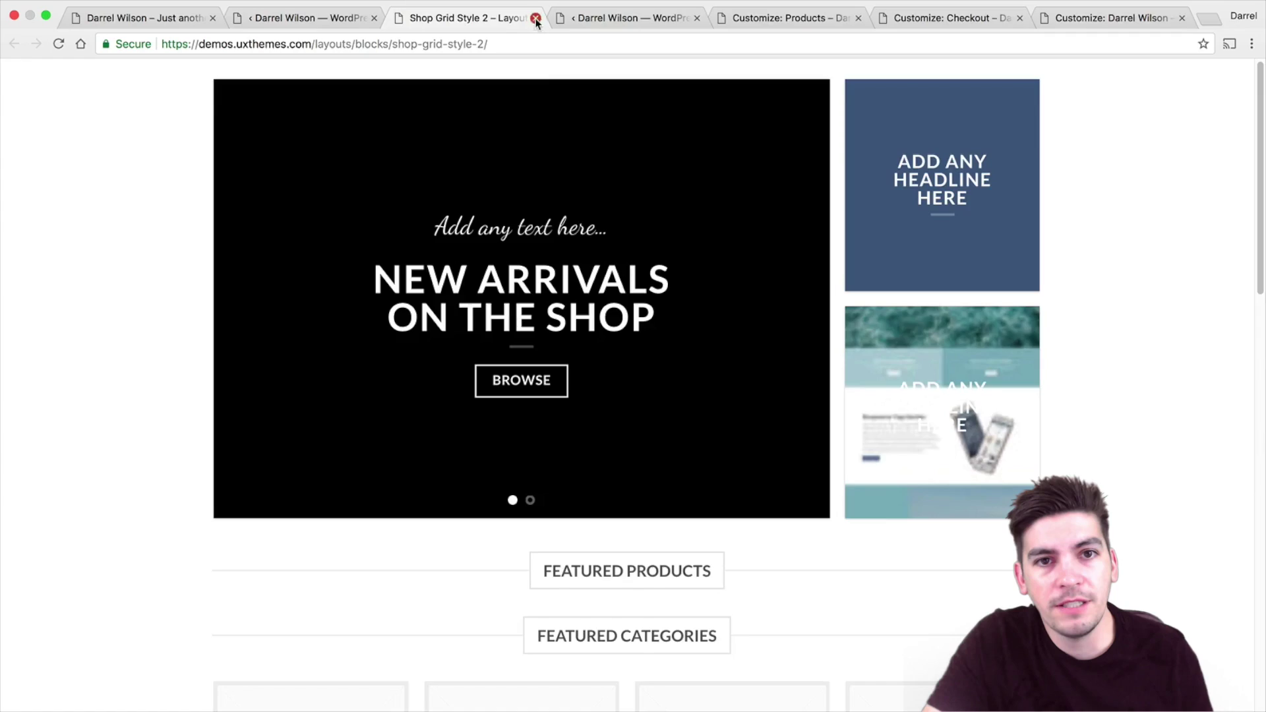
pyautogui.click(535, 17)
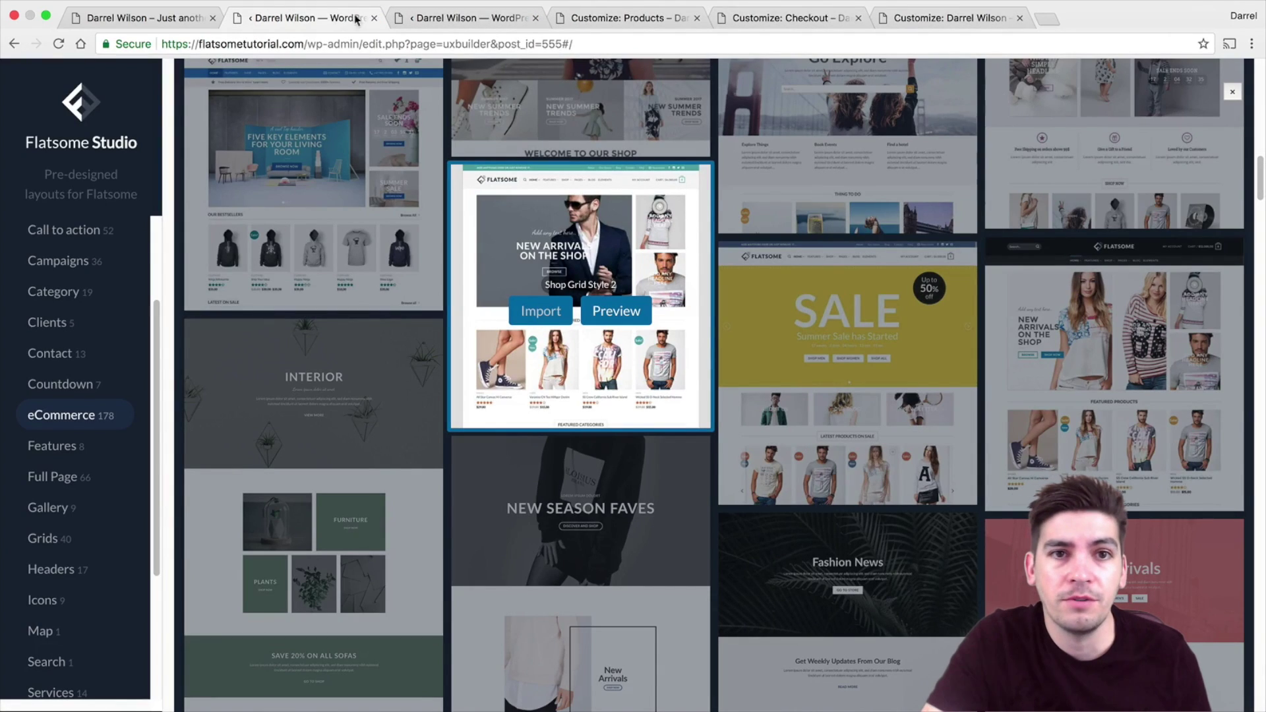
# Switch to the Front Page builder showing the Latest Products On Sale grid settings.
pyautogui.click(481, 20)
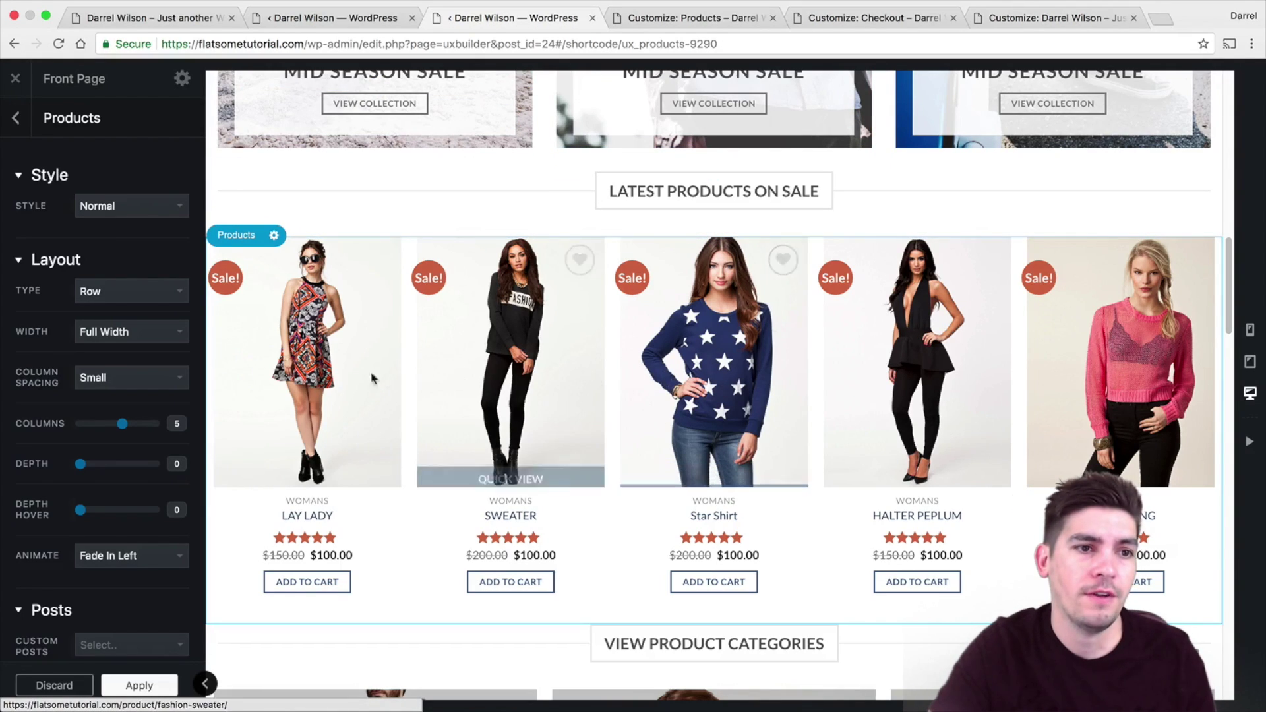
# Try the Overlay, Shade, Vertical and Label product styles on the sale grid.
pyautogui.click(158, 206)
pyautogui.click(158, 220)
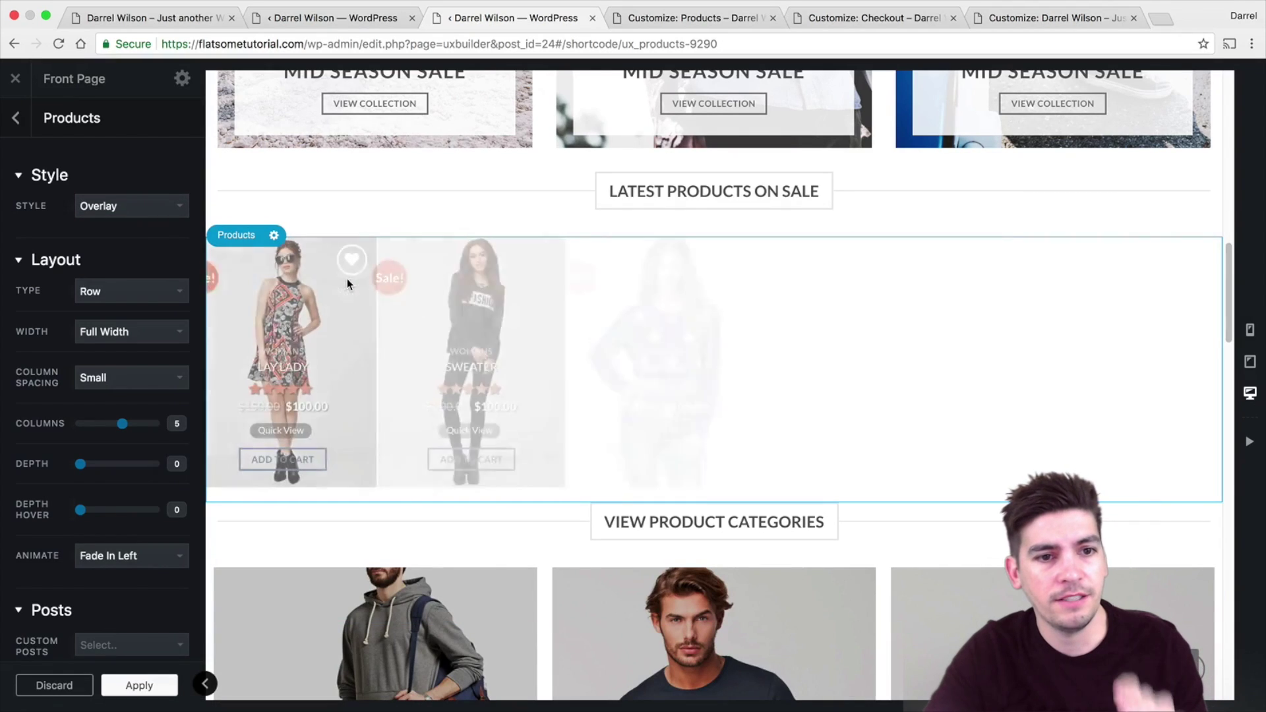
pyautogui.click(149, 205)
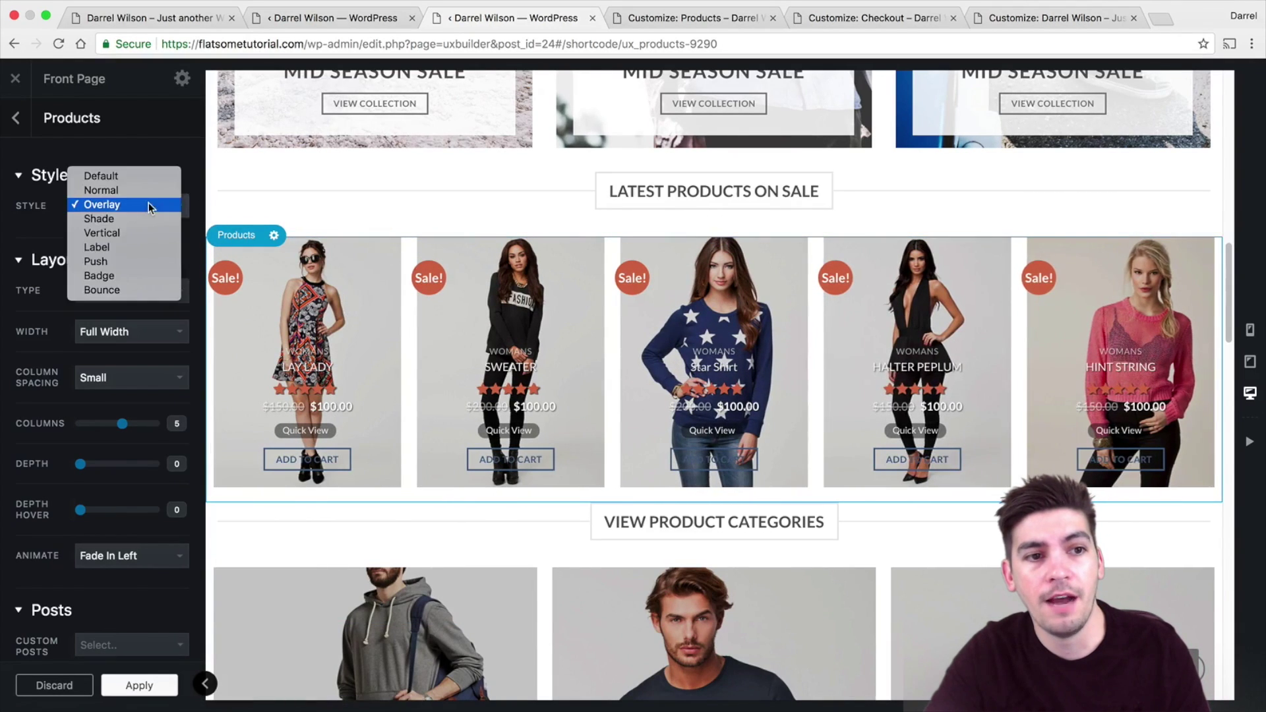
pyautogui.click(148, 214)
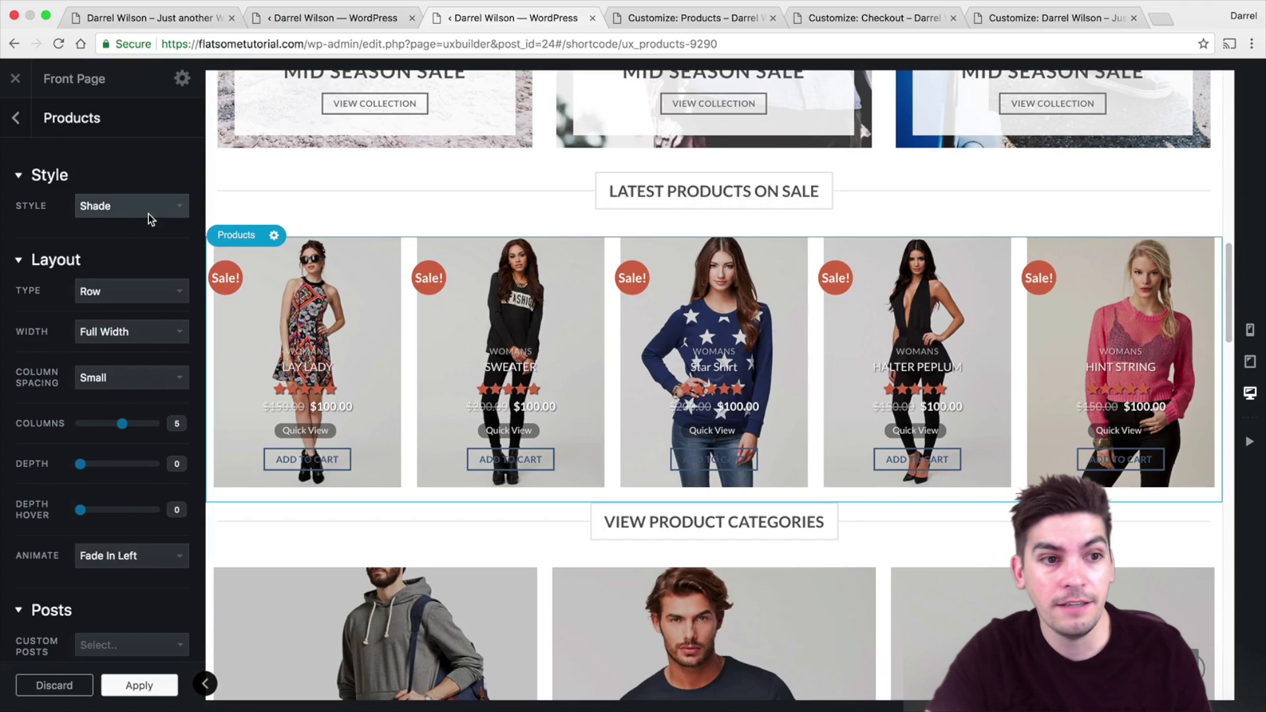
pyautogui.click(148, 207)
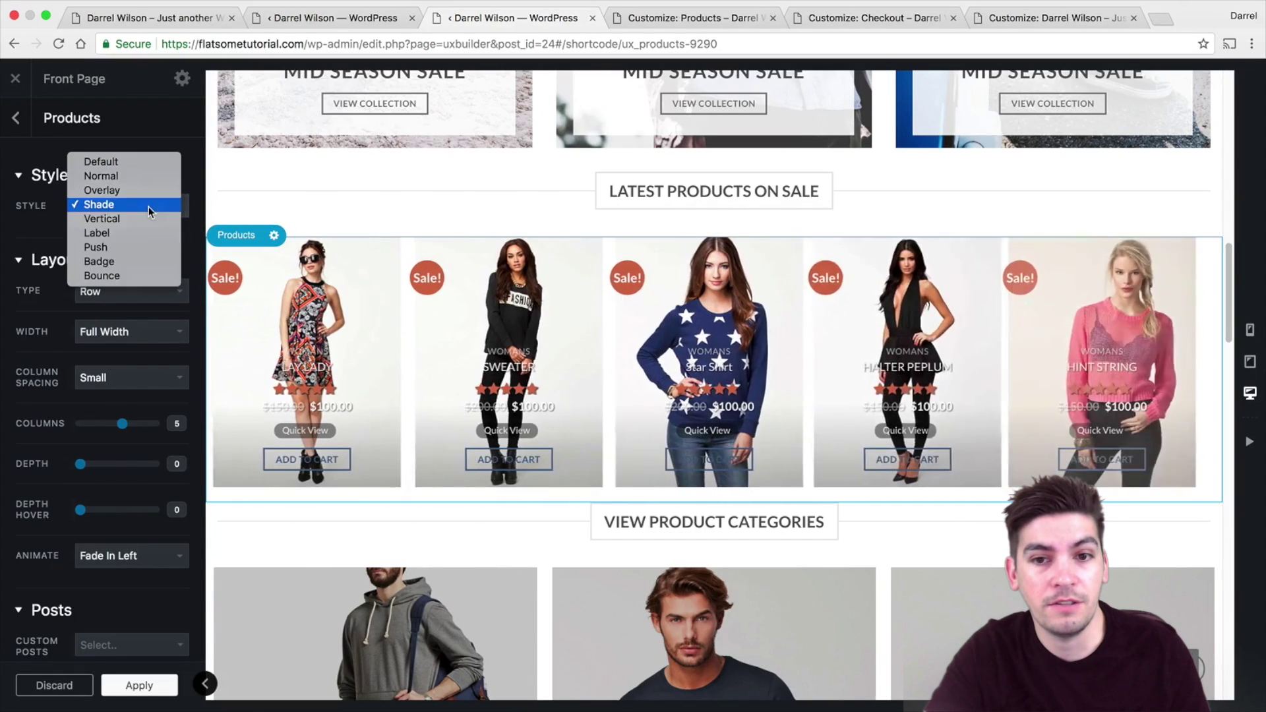
pyautogui.click(148, 219)
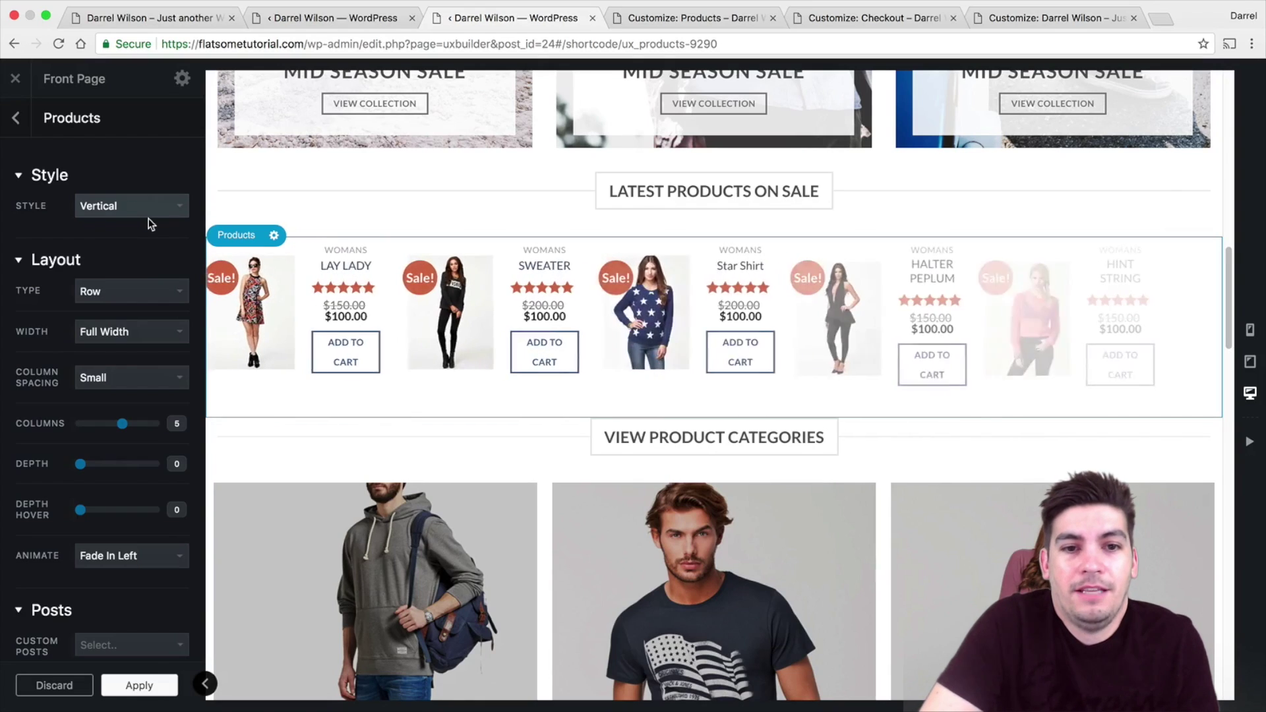
pyautogui.click(149, 211)
pyautogui.click(149, 219)
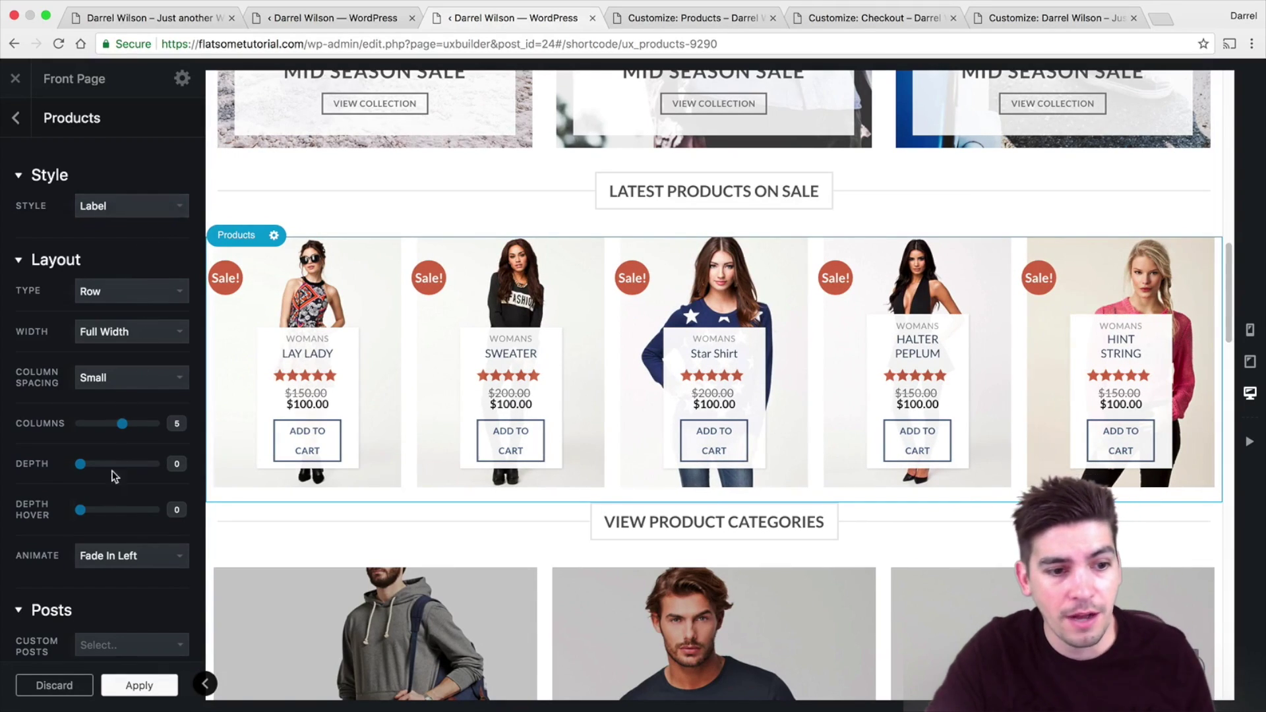
# Set the grid animation to Fade In Up and its style to Push.
pyautogui.click(126, 556)
pyautogui.click(125, 584)
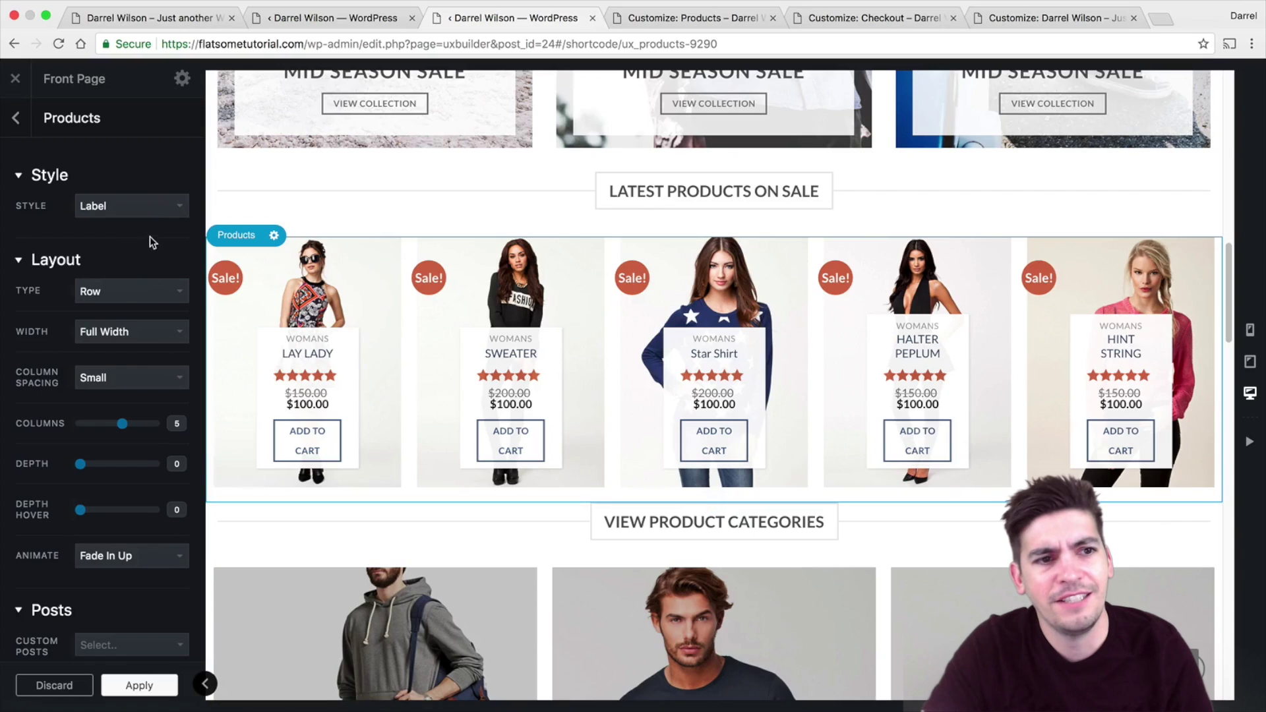
pyautogui.click(149, 203)
pyautogui.click(151, 219)
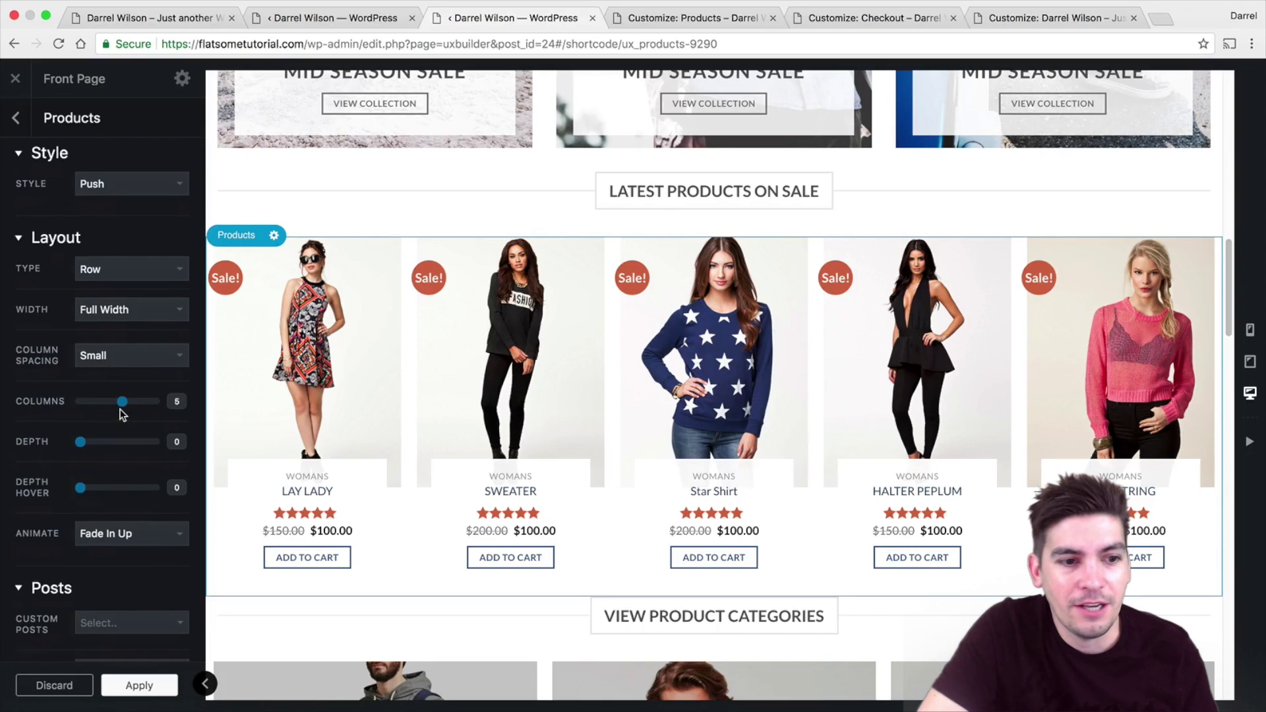
# Try the 4:3, 2:1 and 1:1 image ratio presets on the sale product images.
pyautogui.scroll(-5, 121, 408)
pyautogui.scroll(-2, 118, 408)
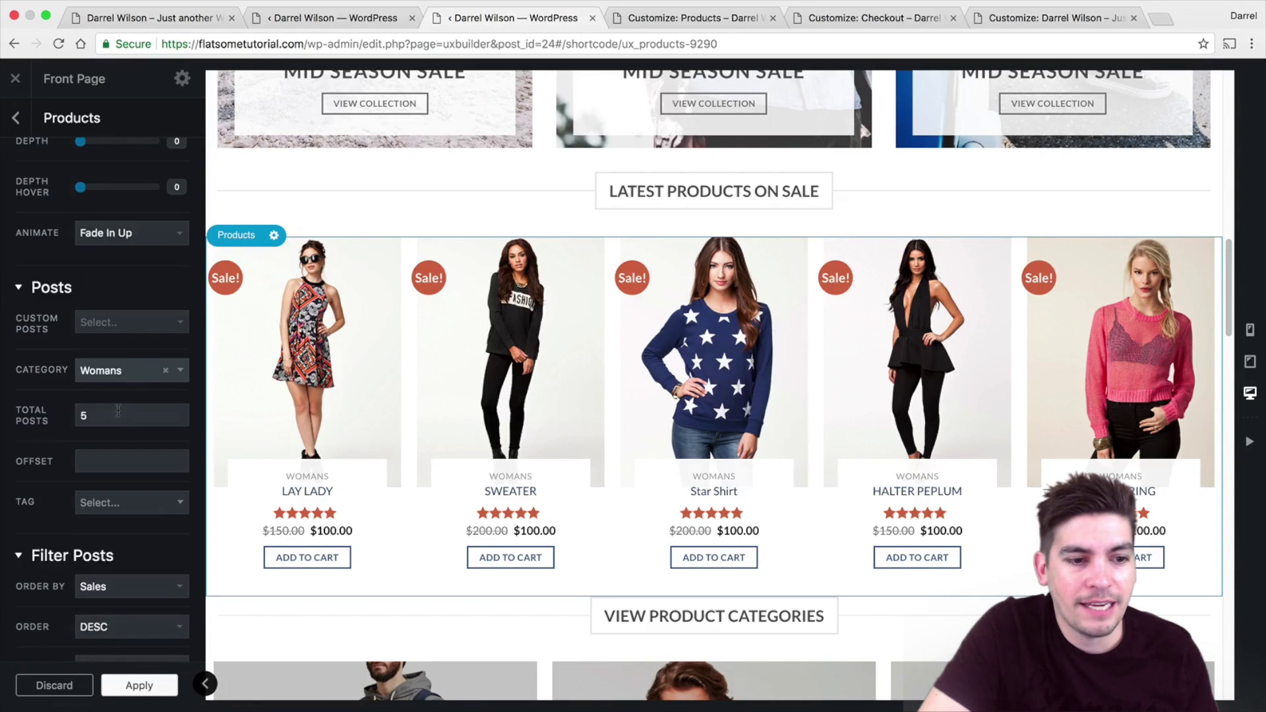
pyautogui.scroll(-4, 117, 402)
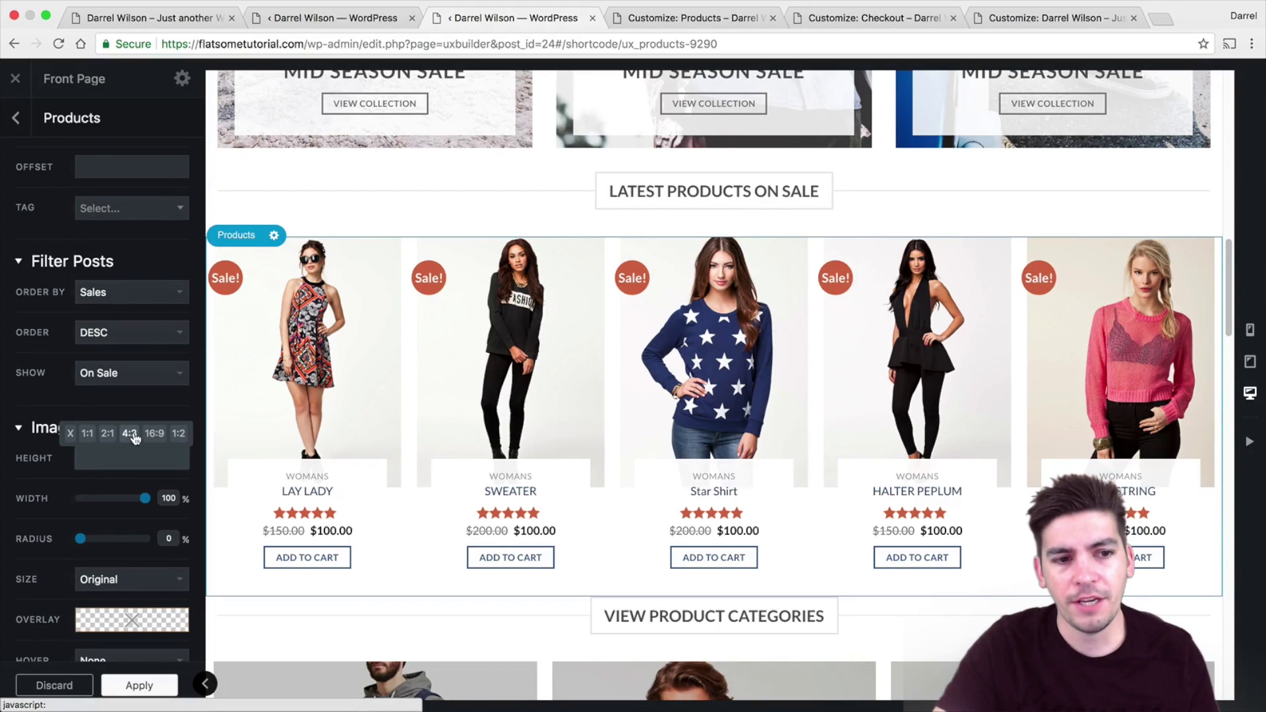
pyautogui.click(131, 434)
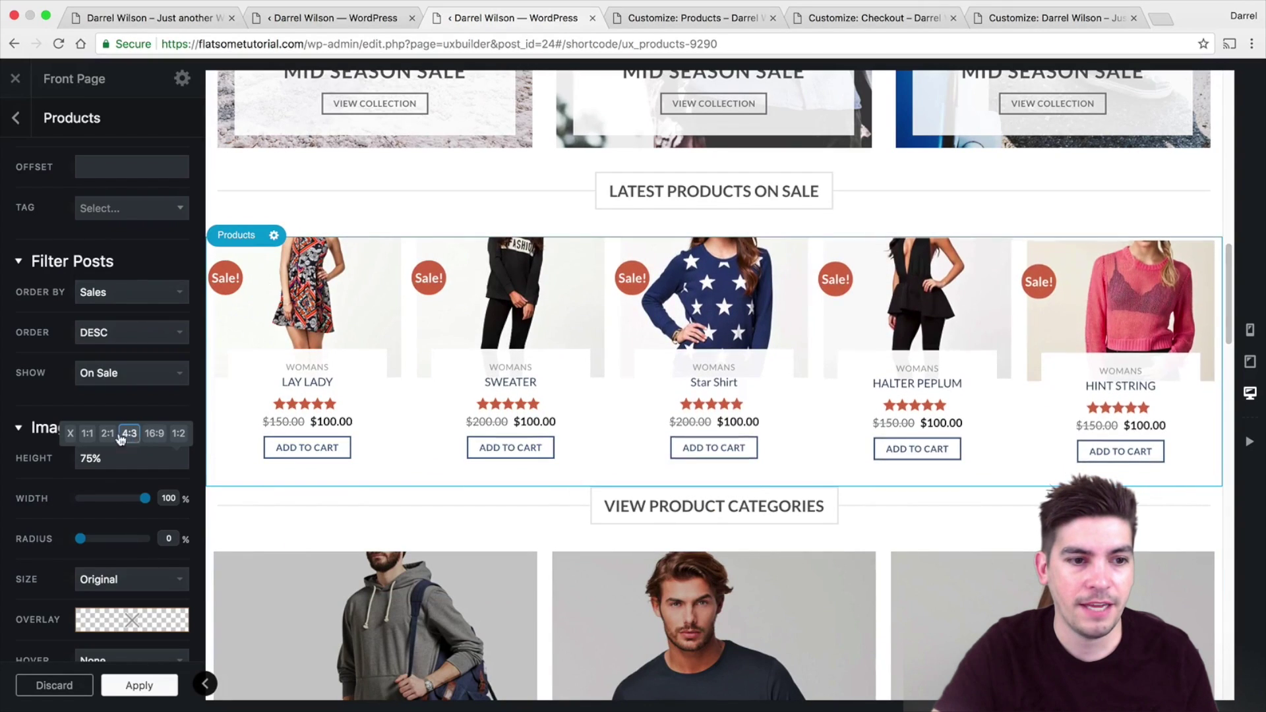
pyautogui.click(106, 434)
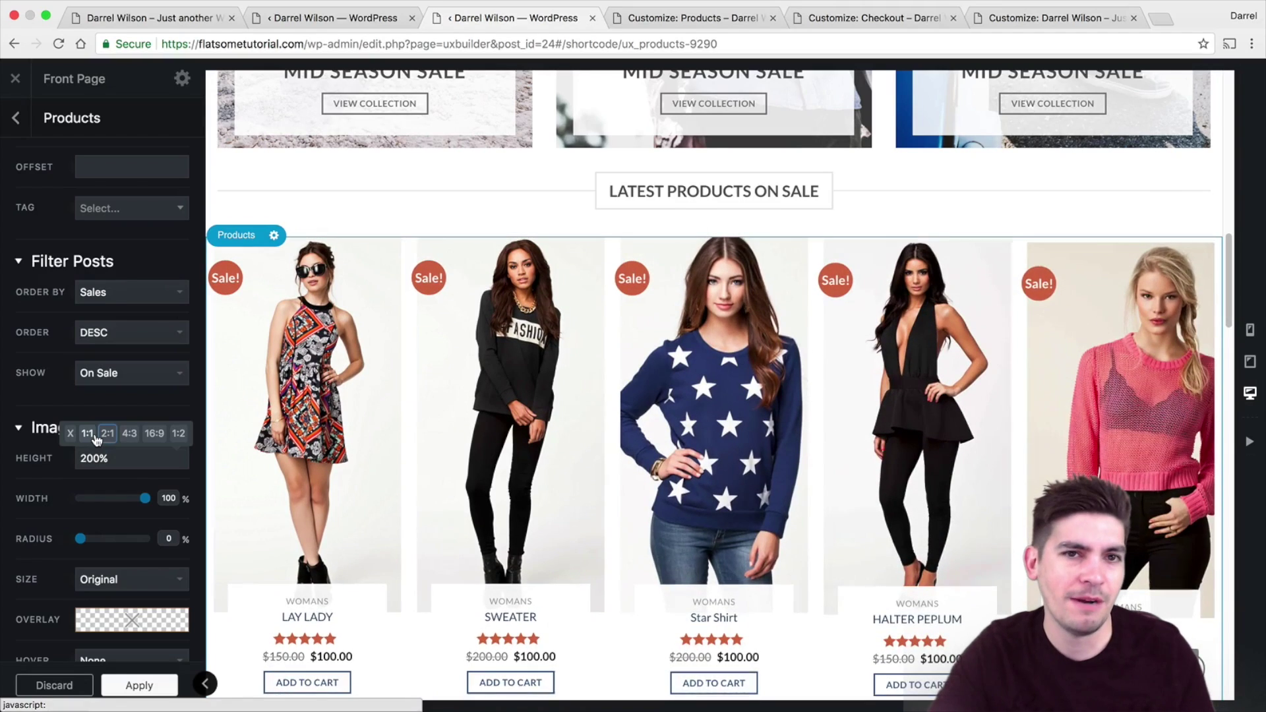
pyautogui.click(94, 437)
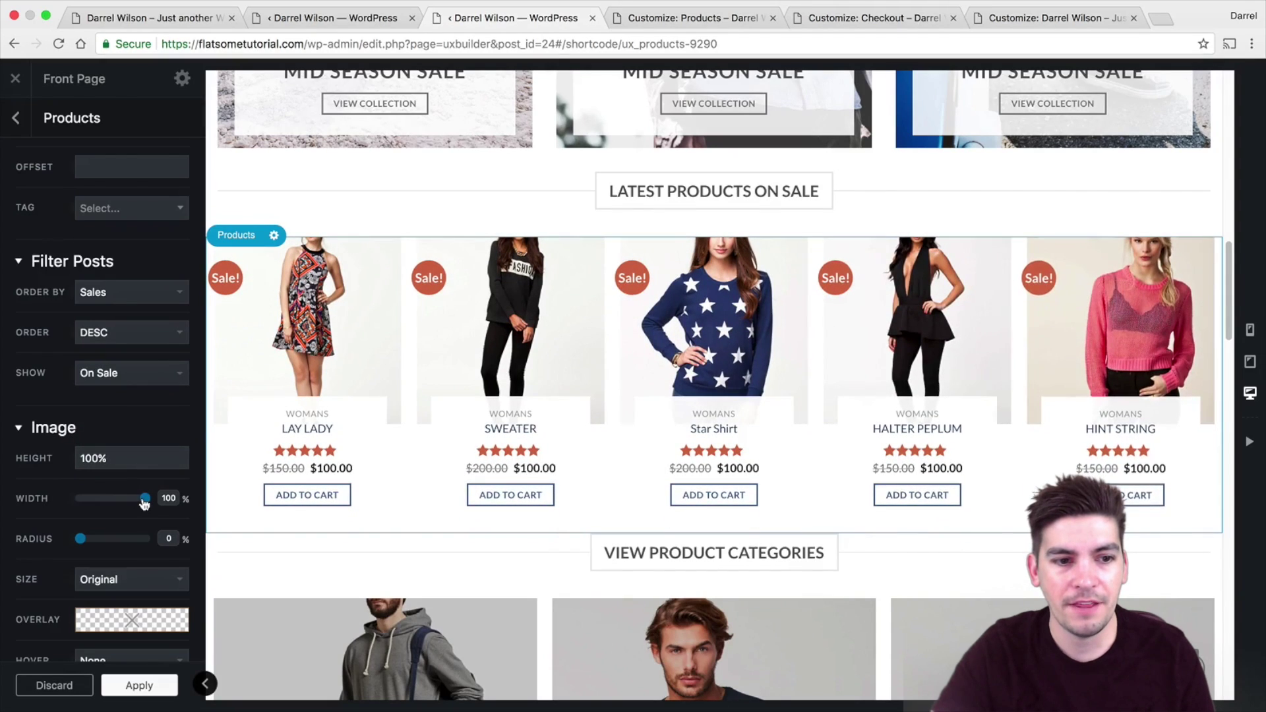
# Clear the image Height value and set image Radius to 100% for oval photos.
pyautogui.moveTo(144, 504)
pyautogui.mouseDown()
pyautogui.moveTo(110, 503)
pyautogui.moveTo(149, 494)
pyautogui.mouseUp()
pyautogui.click(124, 458)
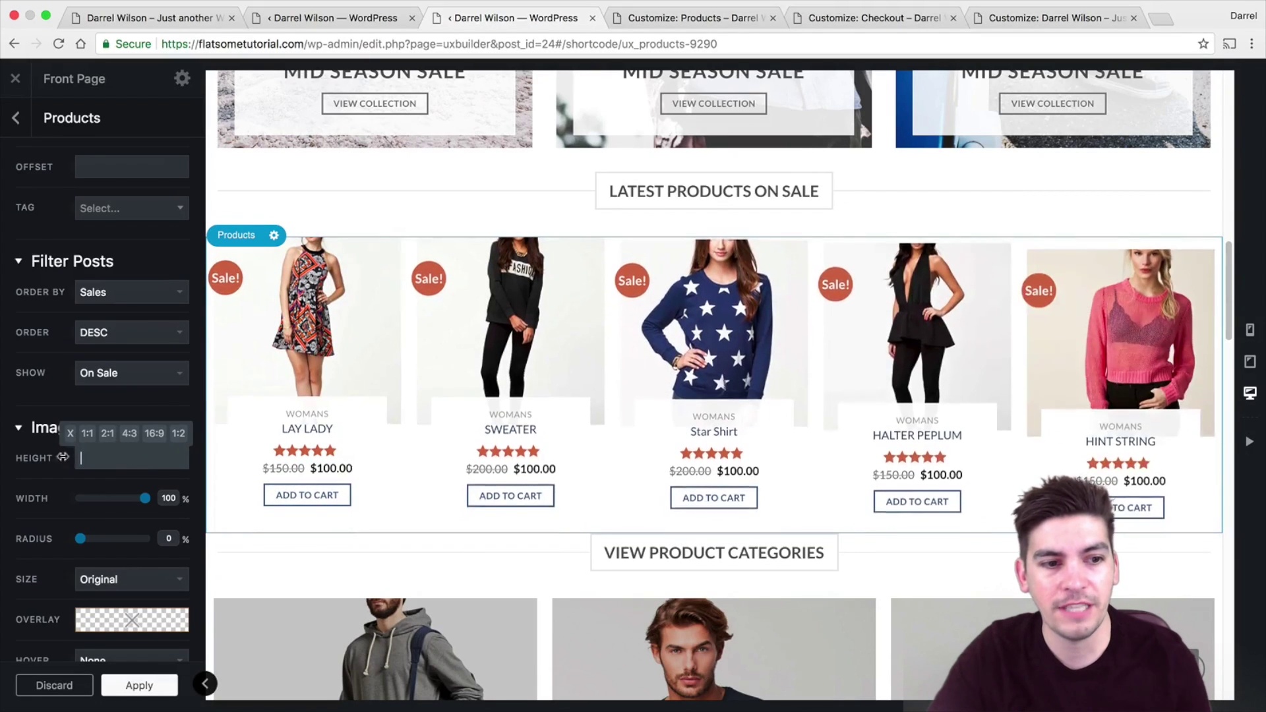
pyautogui.press('BackSpace')
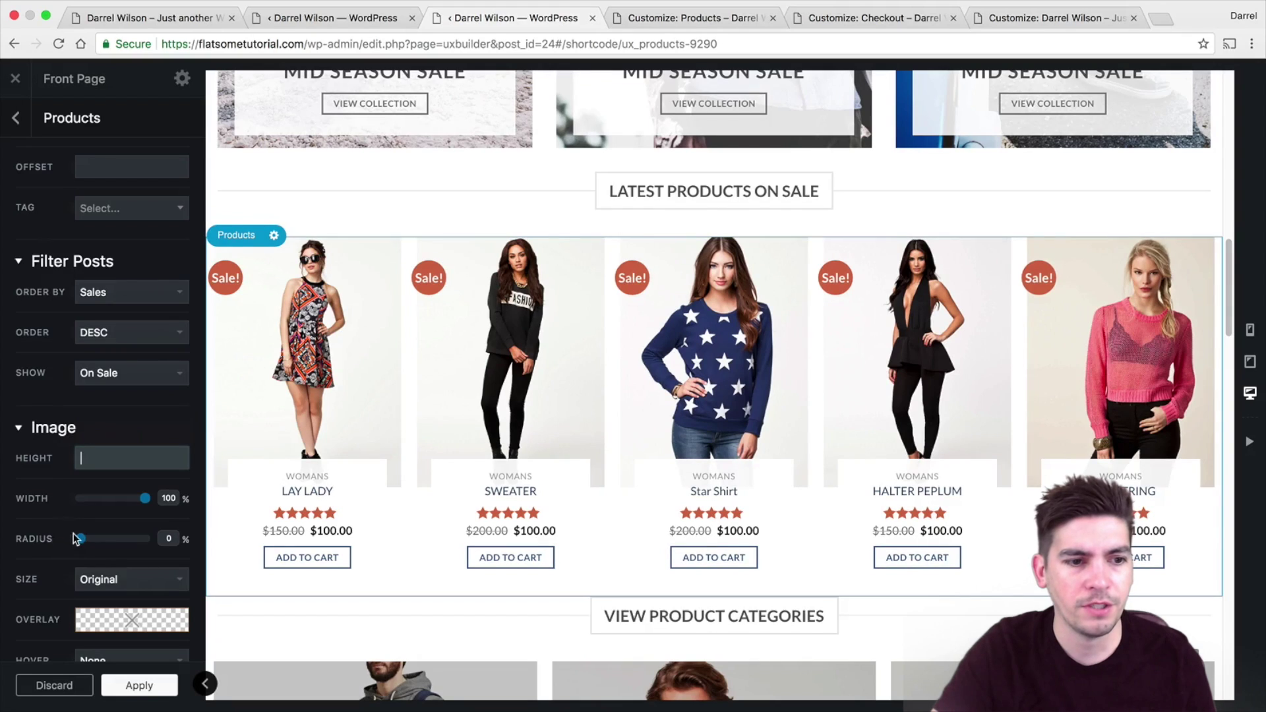
pyautogui.moveTo(80, 539); pyautogui.dragTo(164, 537)
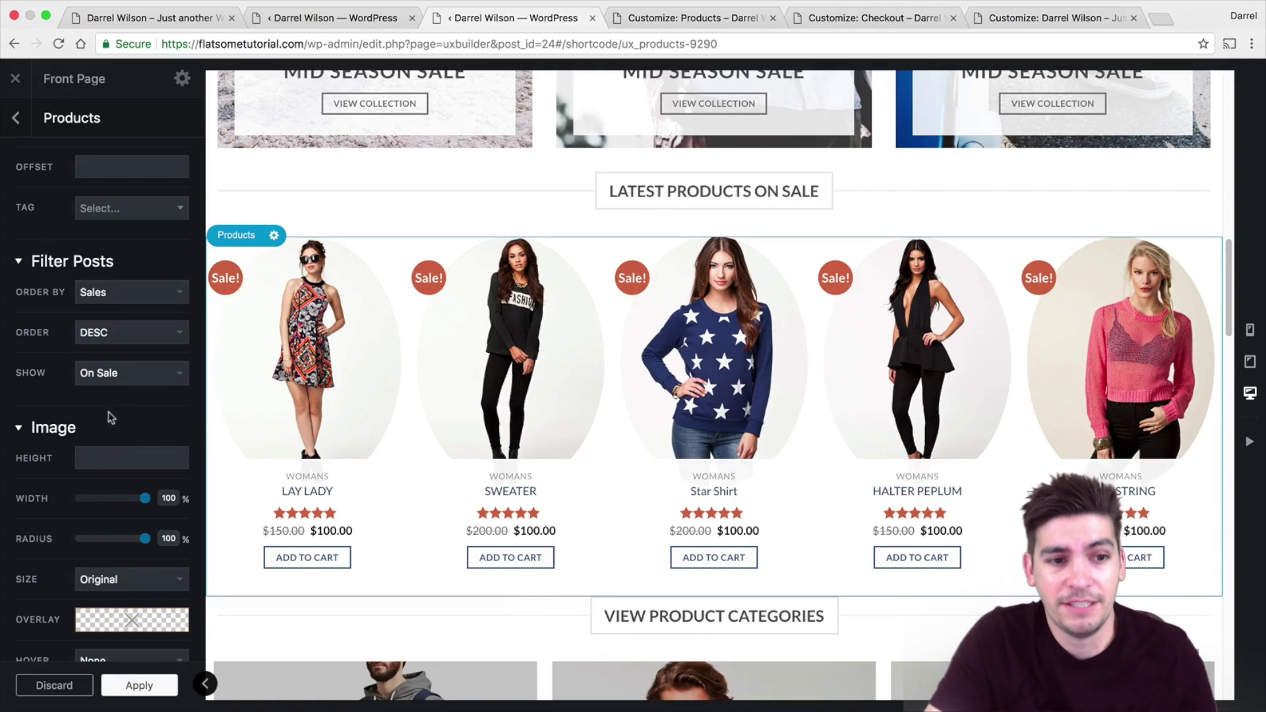
# Keep Original image size and set the overlay colour to translucent blue rgba(4,31,255,0.49).
pyautogui.scroll(-2, 111, 417)
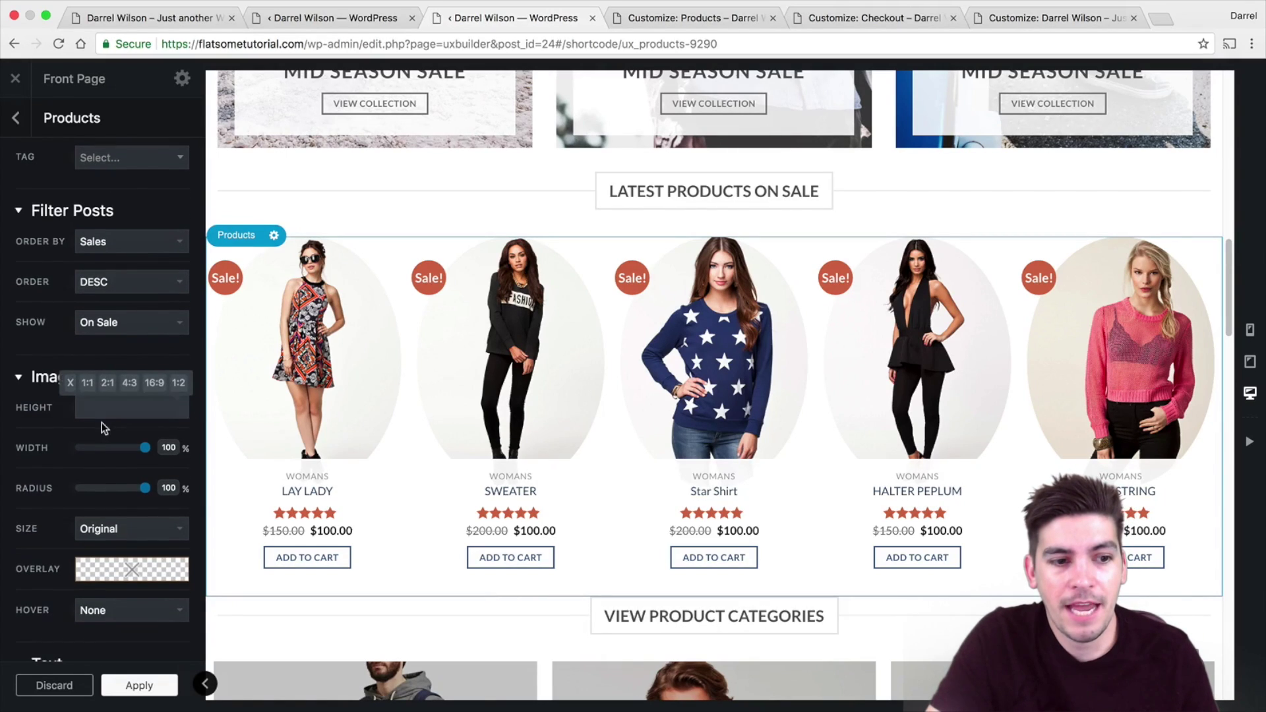
pyautogui.click(114, 536)
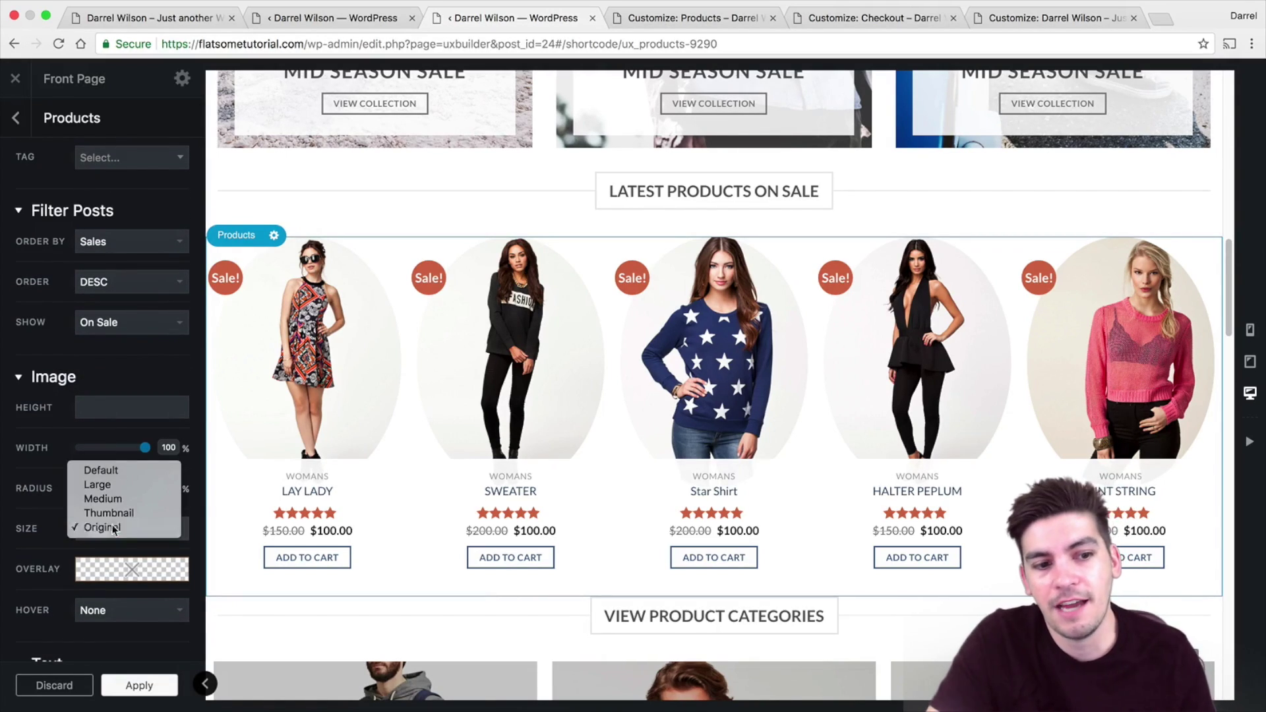
pyautogui.click(107, 527)
pyautogui.click(118, 560)
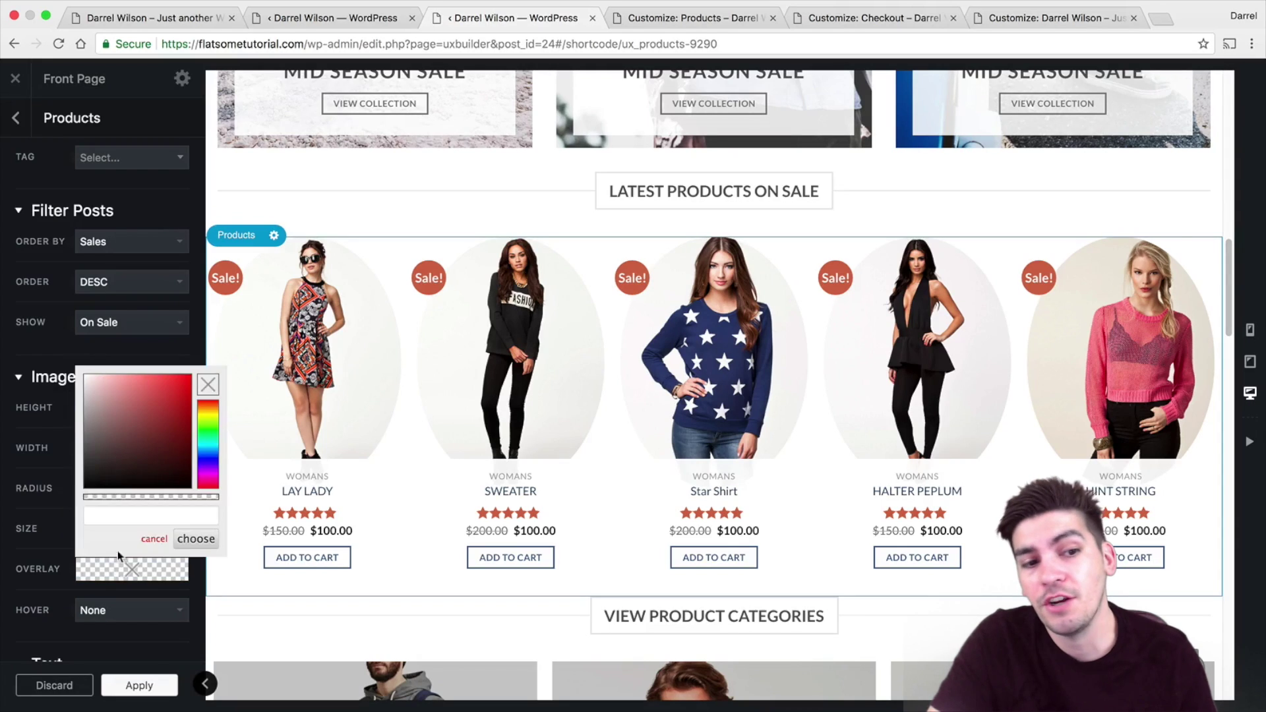
pyautogui.click(206, 498)
pyautogui.click(204, 456)
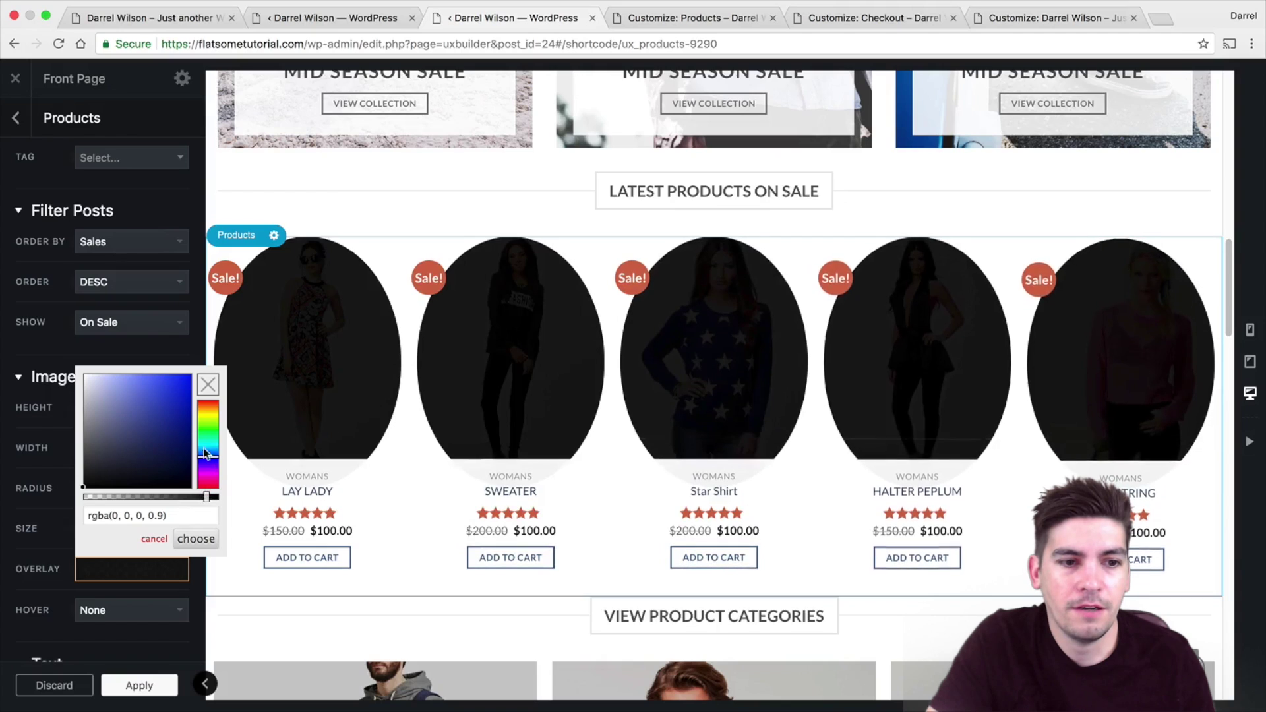
pyautogui.moveTo(184, 381); pyautogui.dragTo(190, 376)
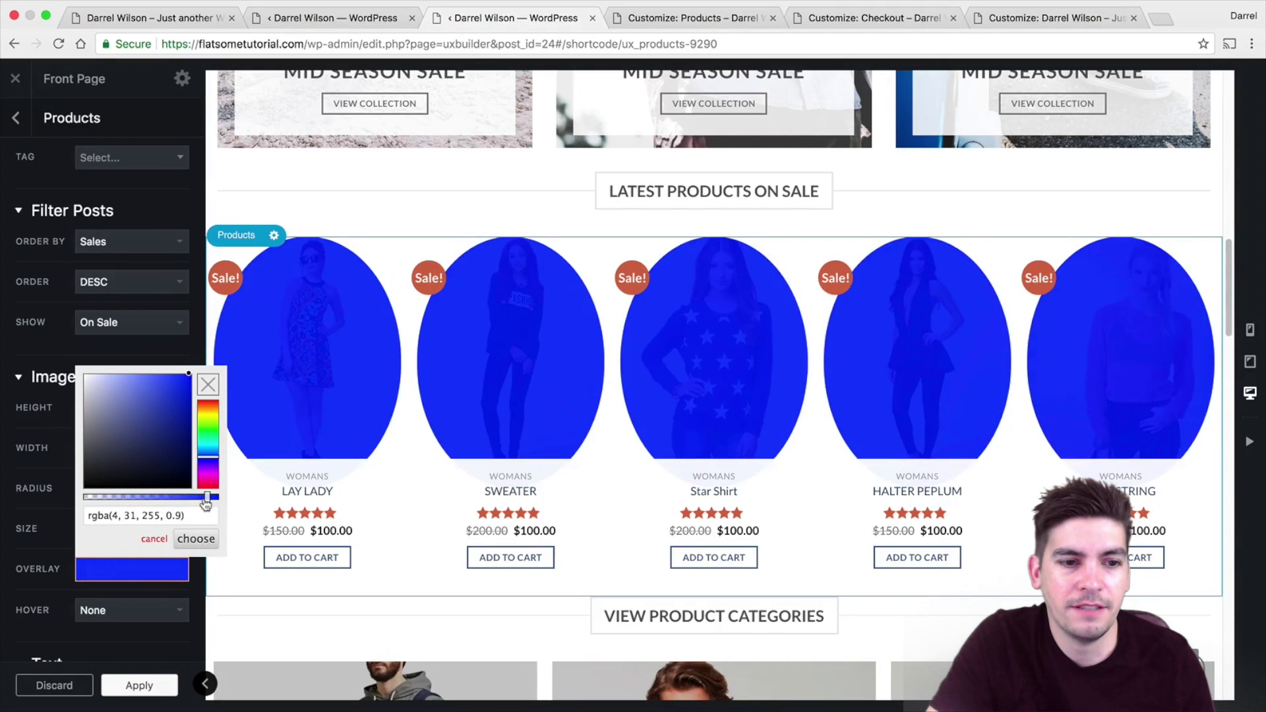
pyautogui.moveTo(206, 500); pyautogui.dragTo(152, 498)
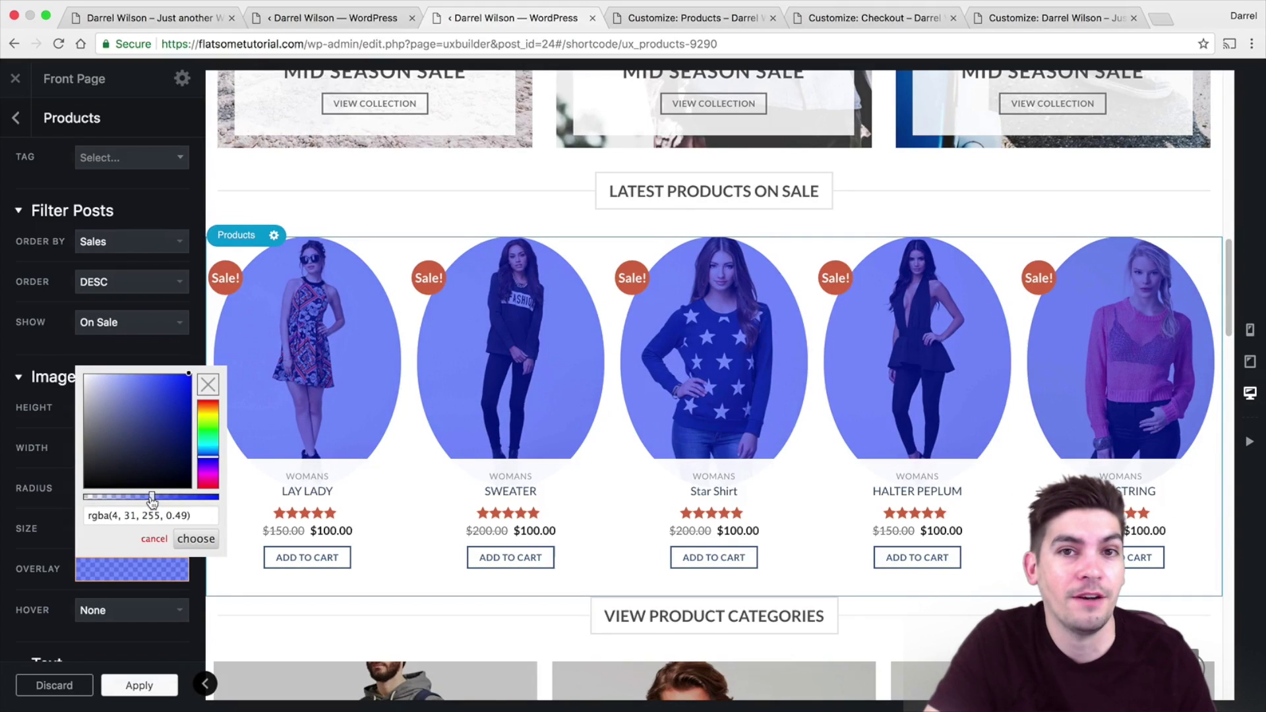
pyautogui.scroll(-1, 16, 499)
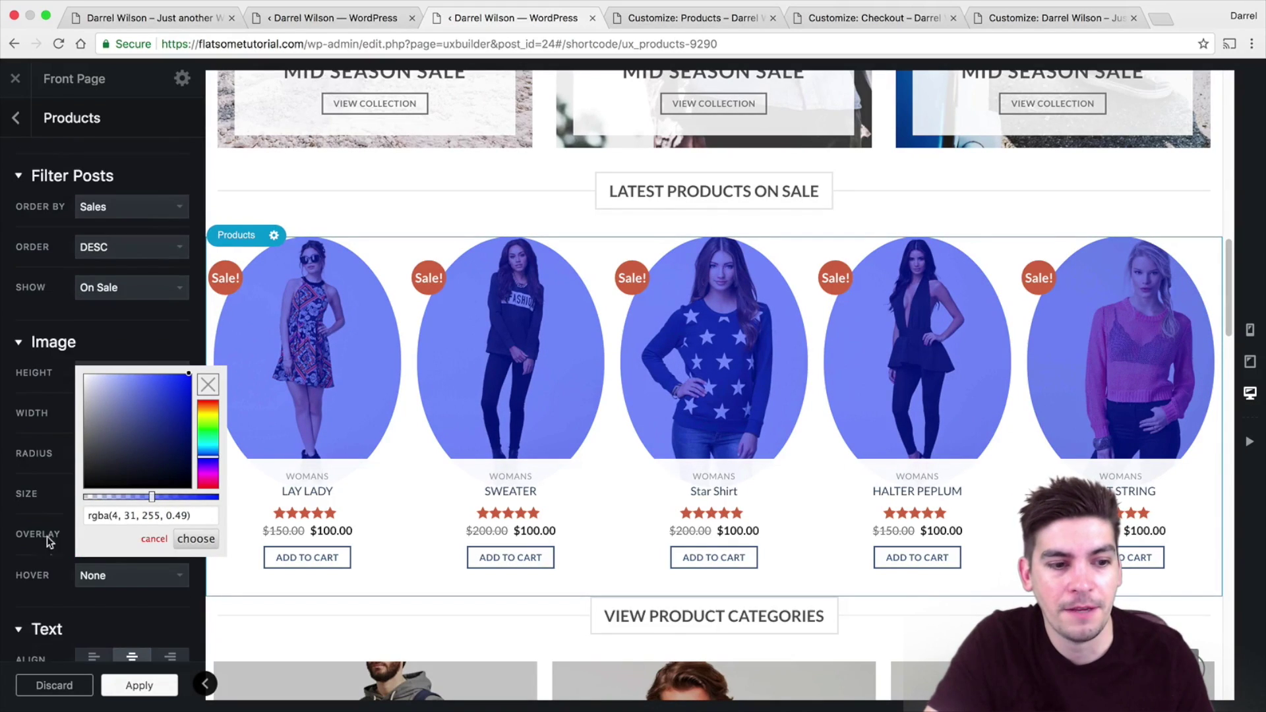
pyautogui.click(18, 573)
# Switch product text alignment to left and back to centre, then review remaining settings.
pyautogui.scroll(-1, 99, 587)
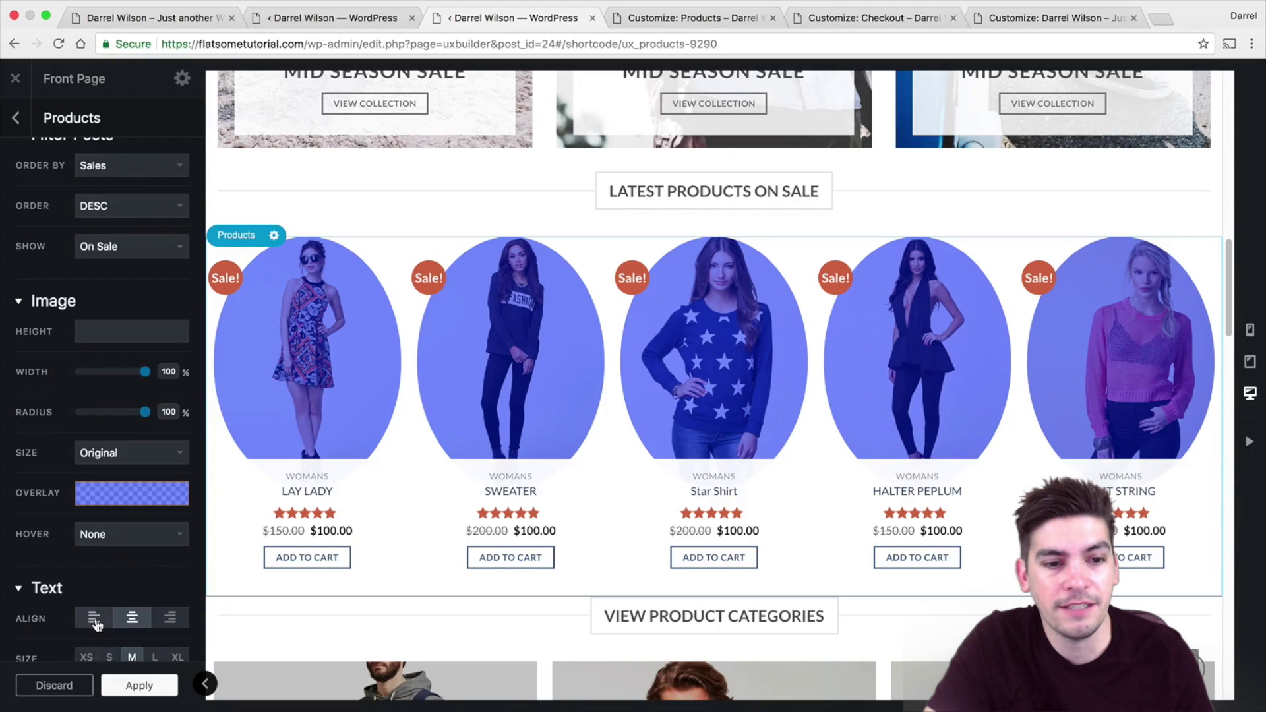
pyautogui.click(94, 620)
pyautogui.click(132, 620)
pyautogui.scroll(-1, 130, 589)
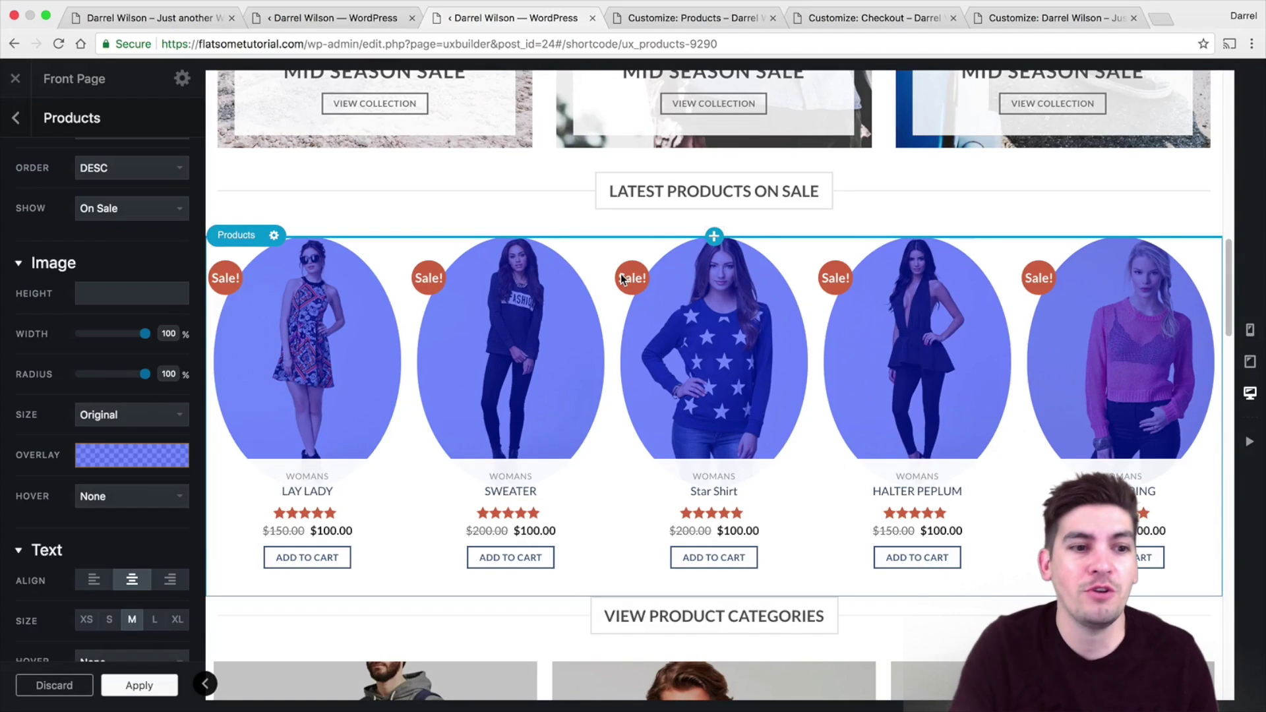
pyautogui.scroll(-3, 165, 433)
pyautogui.scroll(-2, 164, 431)
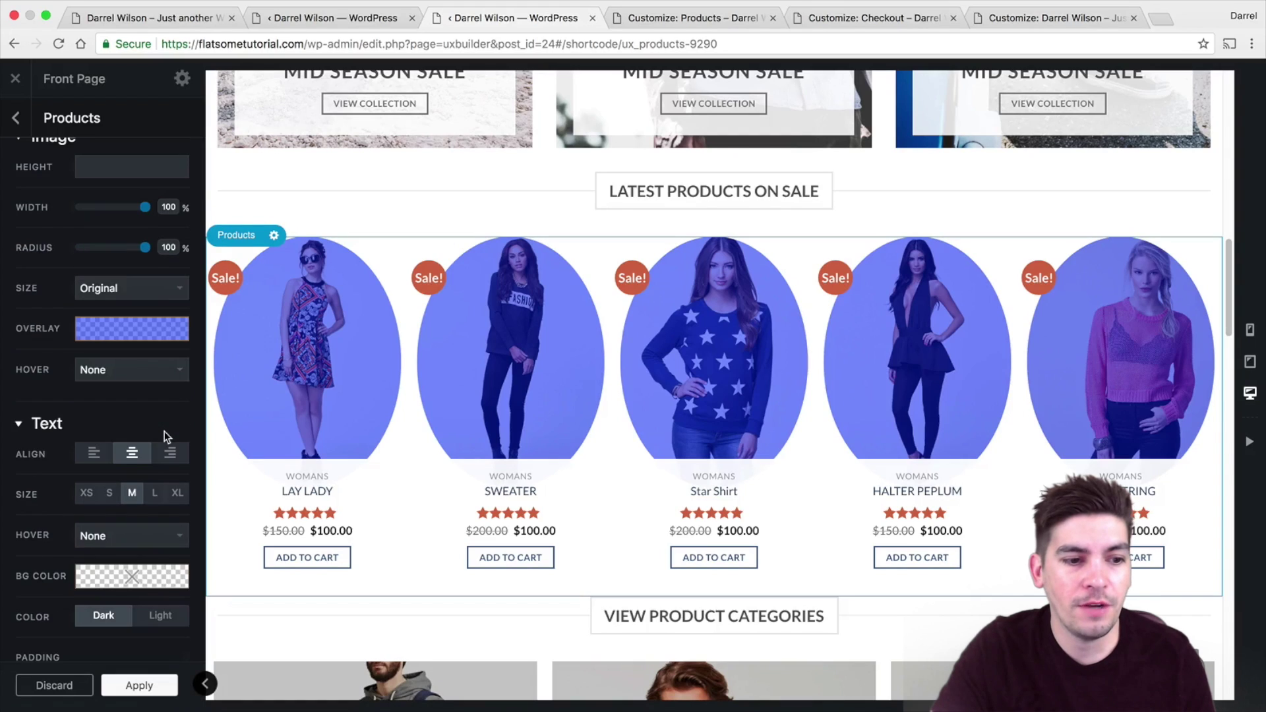
pyautogui.scroll(2, 164, 431)
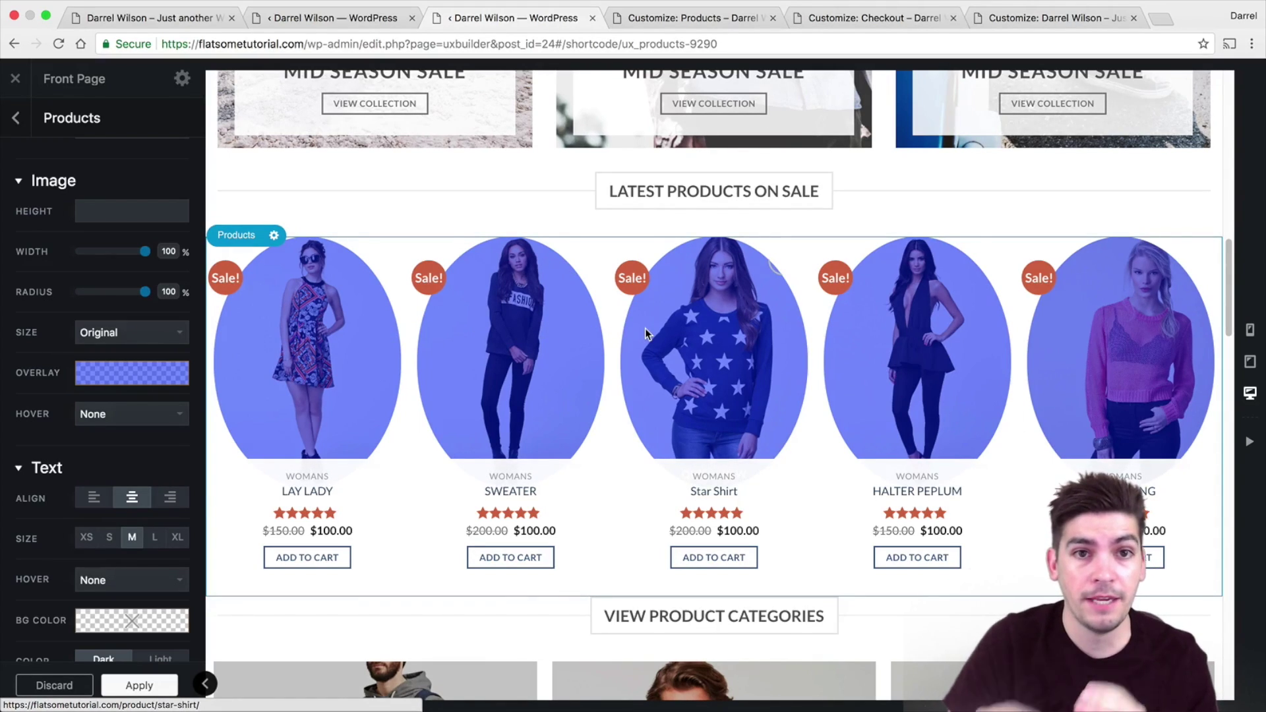
# On the shop page customizer, cycle the banner slides back to the SHOP slide.
pyautogui.click(689, 18)
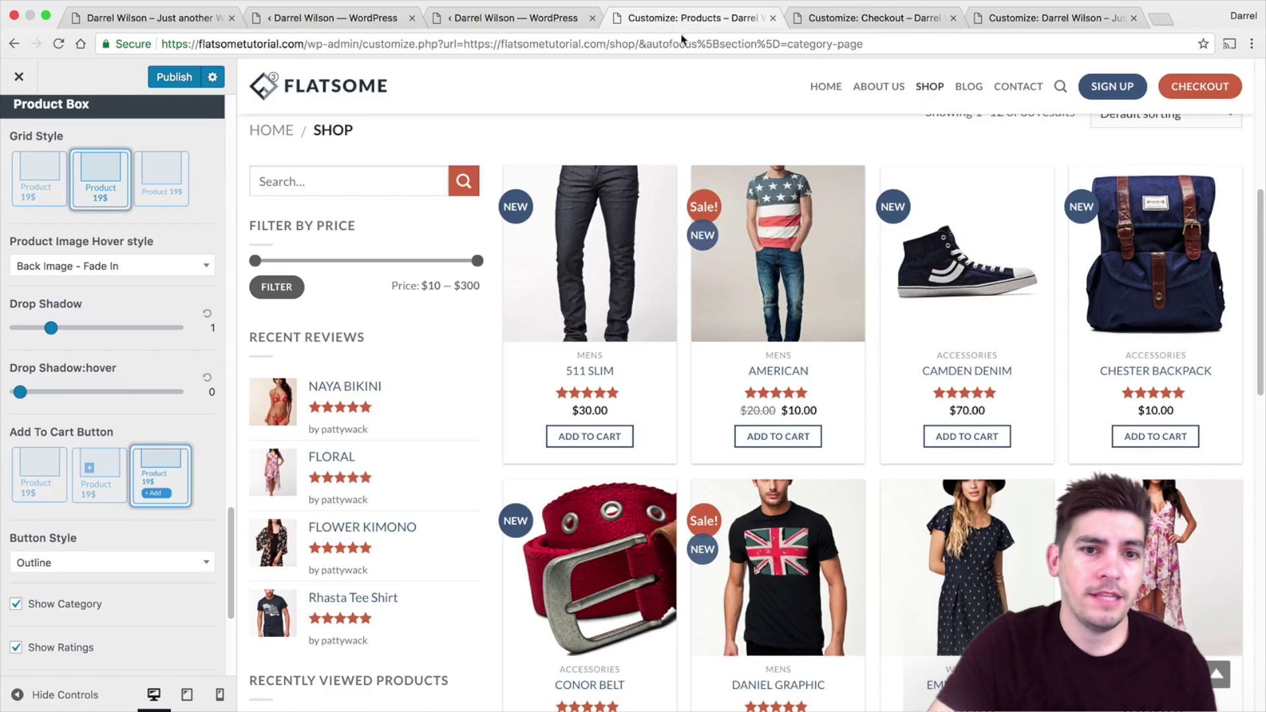
pyautogui.scroll(6, 630, 283)
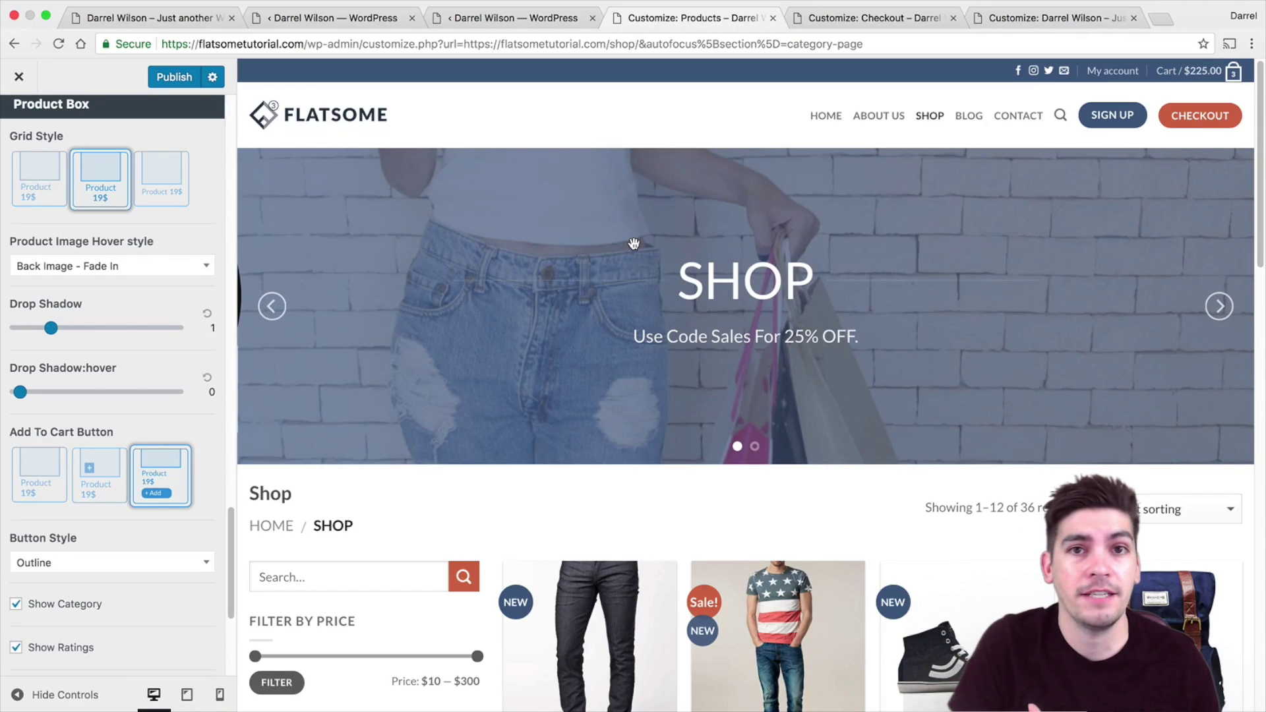
pyautogui.click(1220, 308)
pyautogui.click(1220, 307)
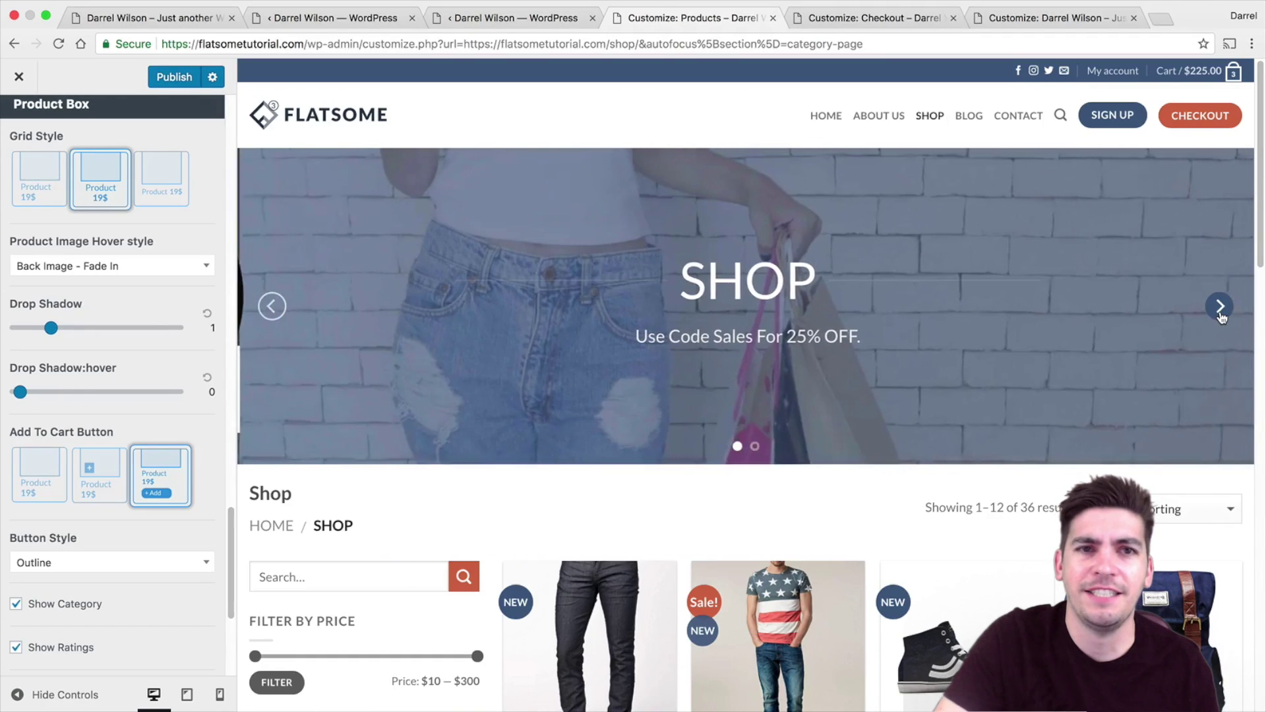
pyautogui.click(1220, 307)
pyautogui.click(1220, 307)
# Preview add-to-cart button styles, pick icon-only, and add 511 SLIM to the cart.
pyautogui.scroll(-6, 921, 339)
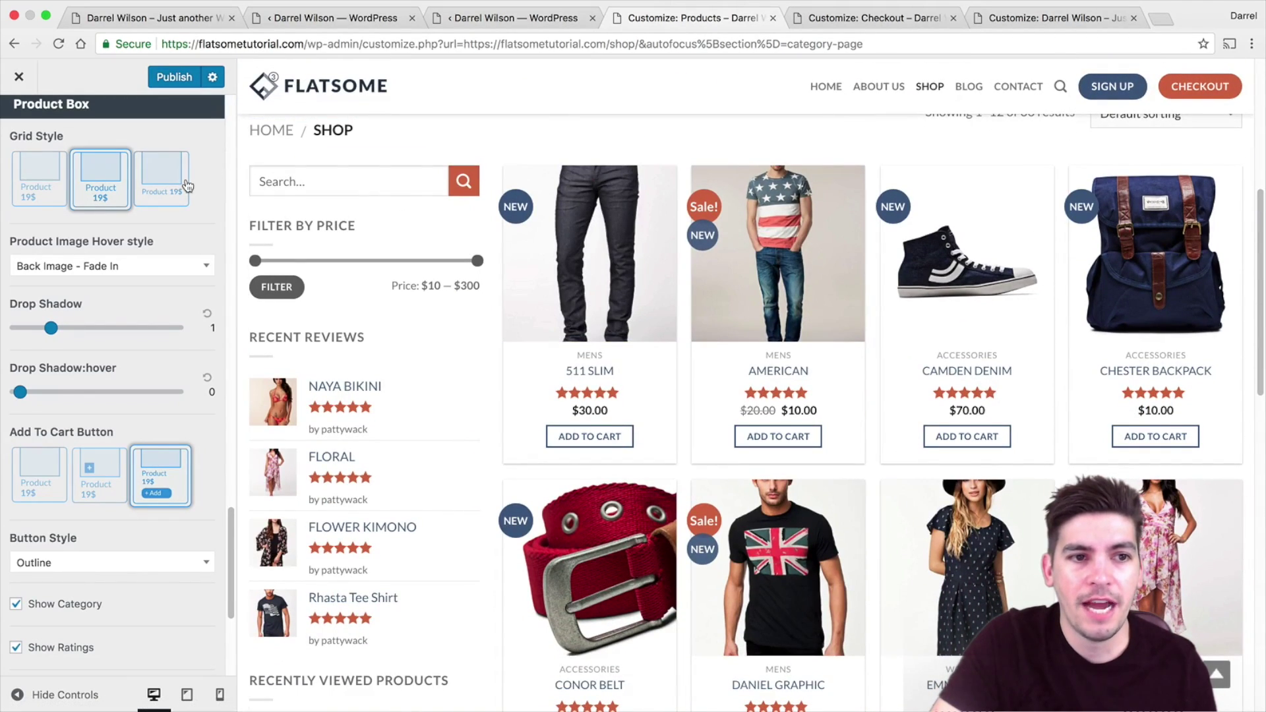
pyautogui.click(109, 480)
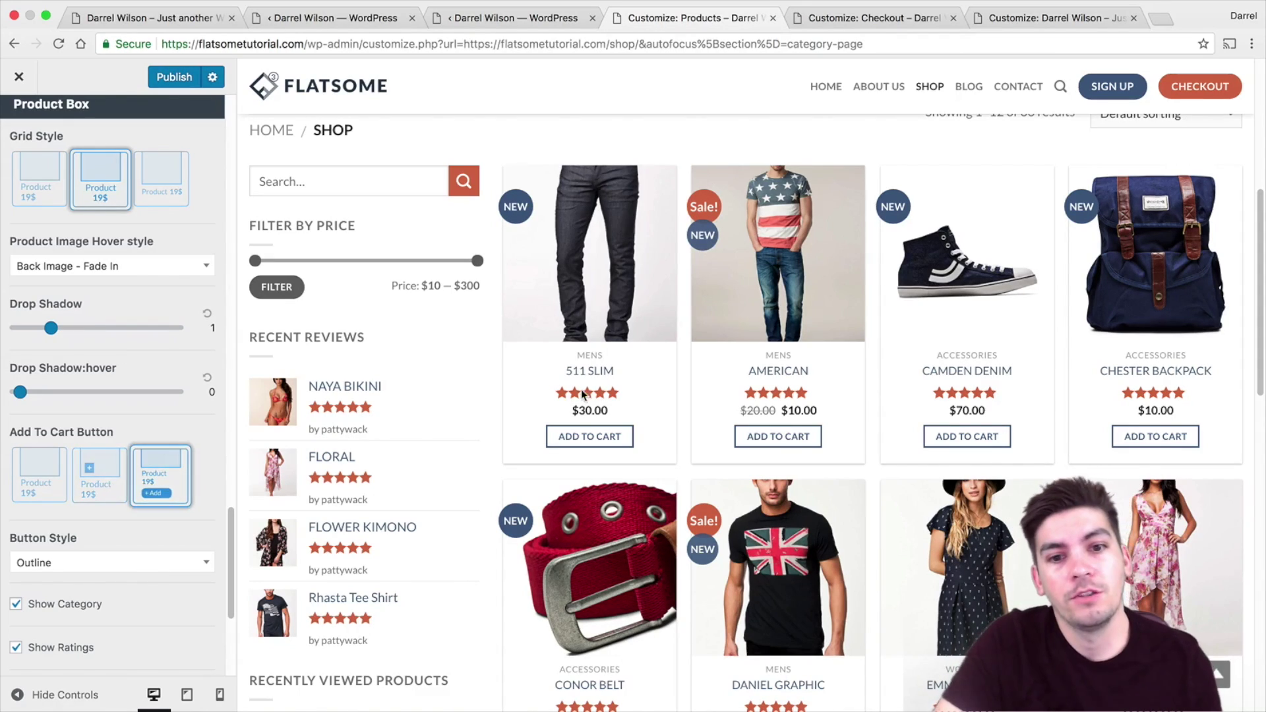
pyautogui.click(178, 489)
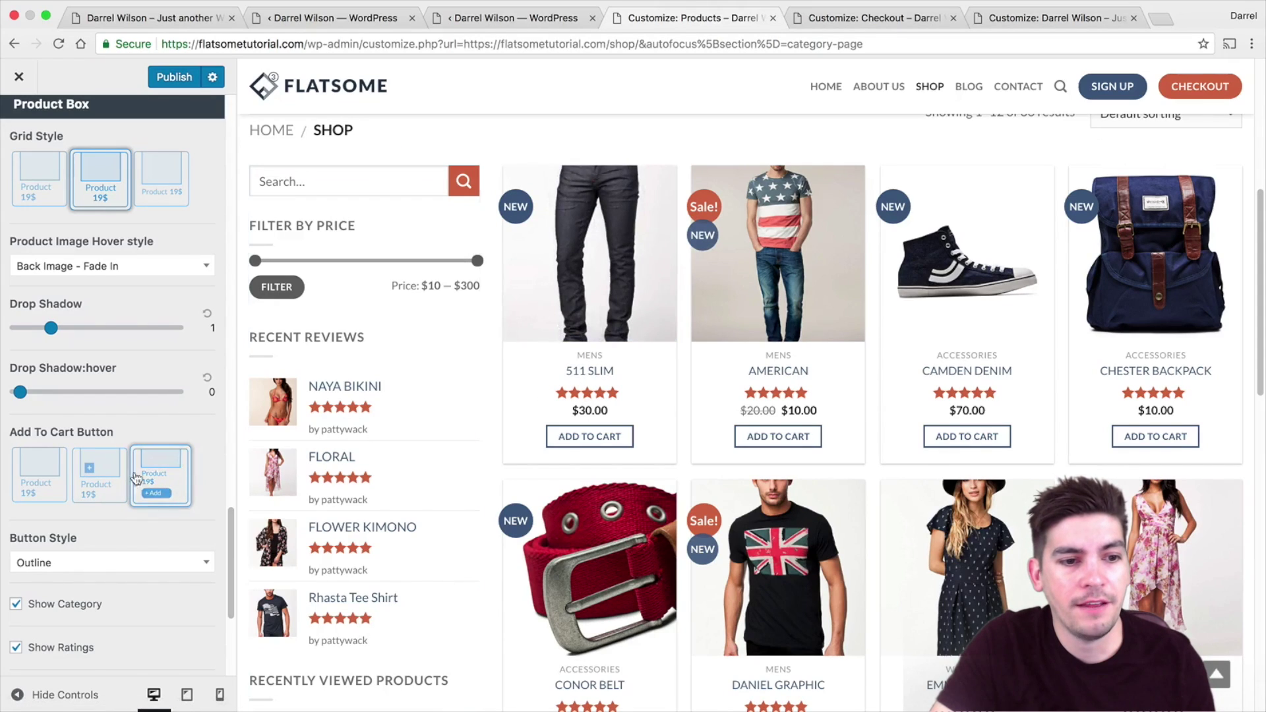
pyautogui.click(95, 480)
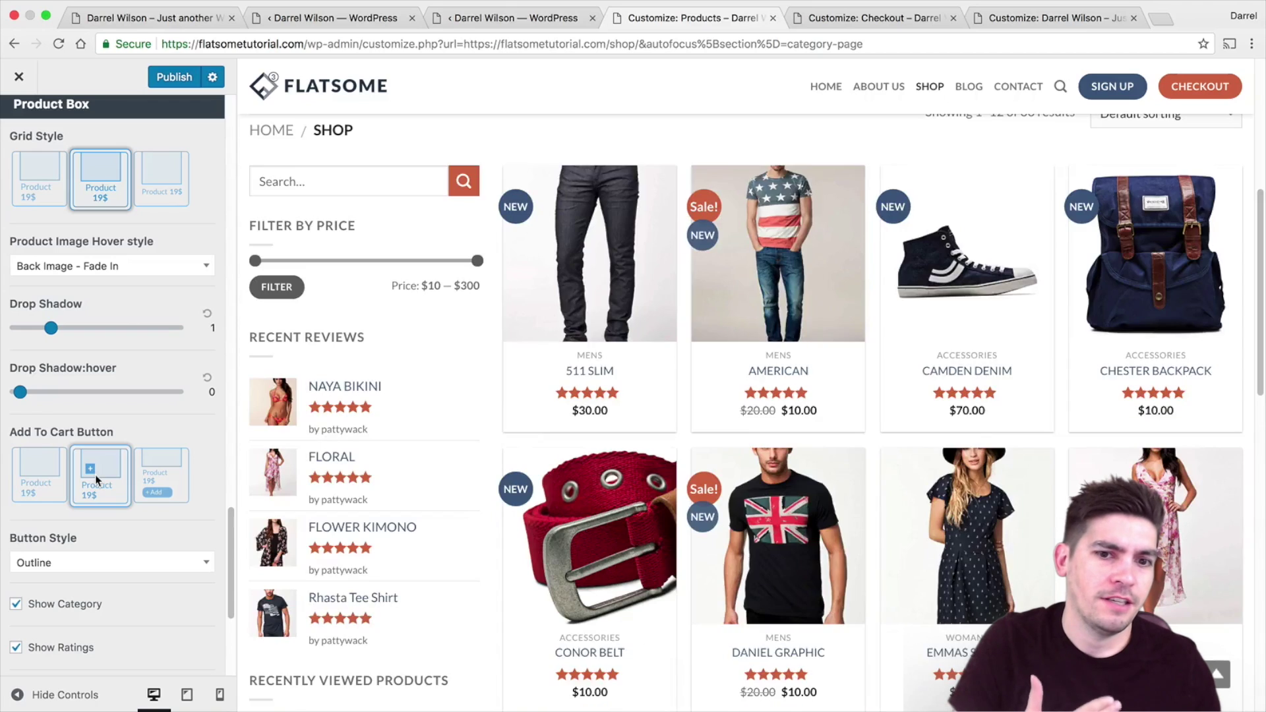
pyautogui.moveTo(525, 316)
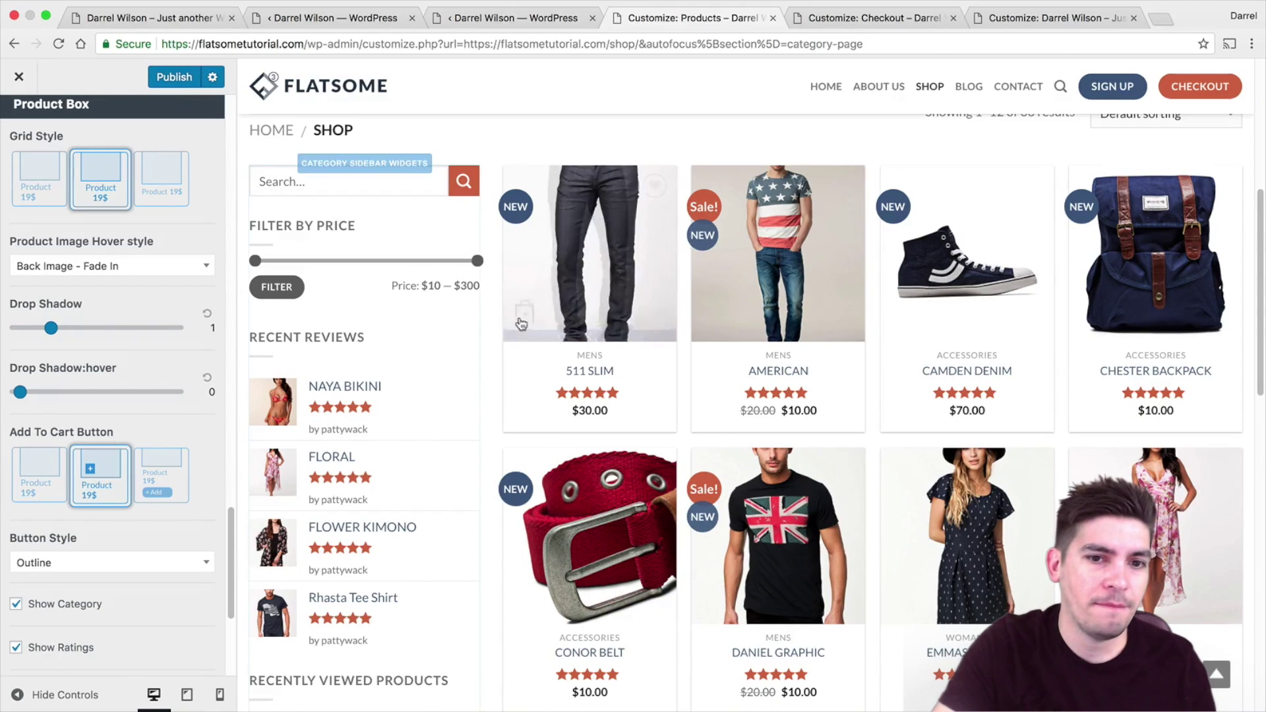
pyautogui.click(524, 300)
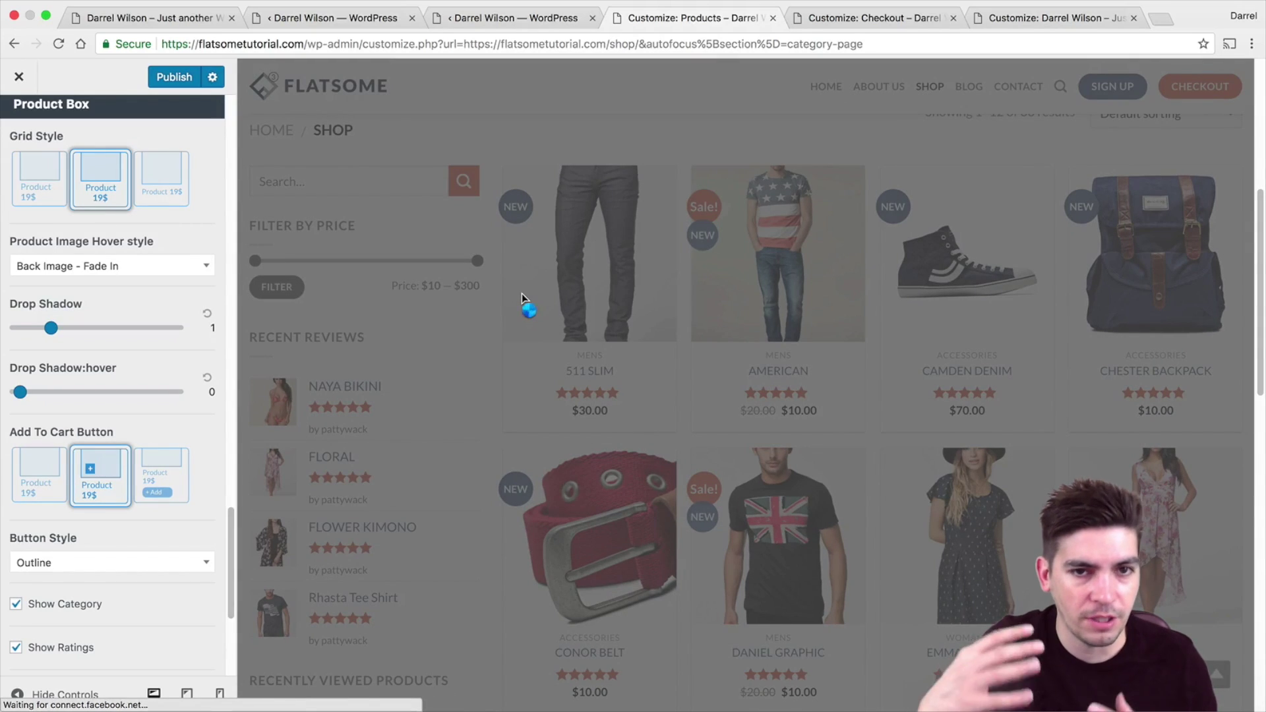
# Hide add-to-cart buttons, then restore the full outline Add To Cart button style.
pyautogui.scroll(-10, 516, 307)
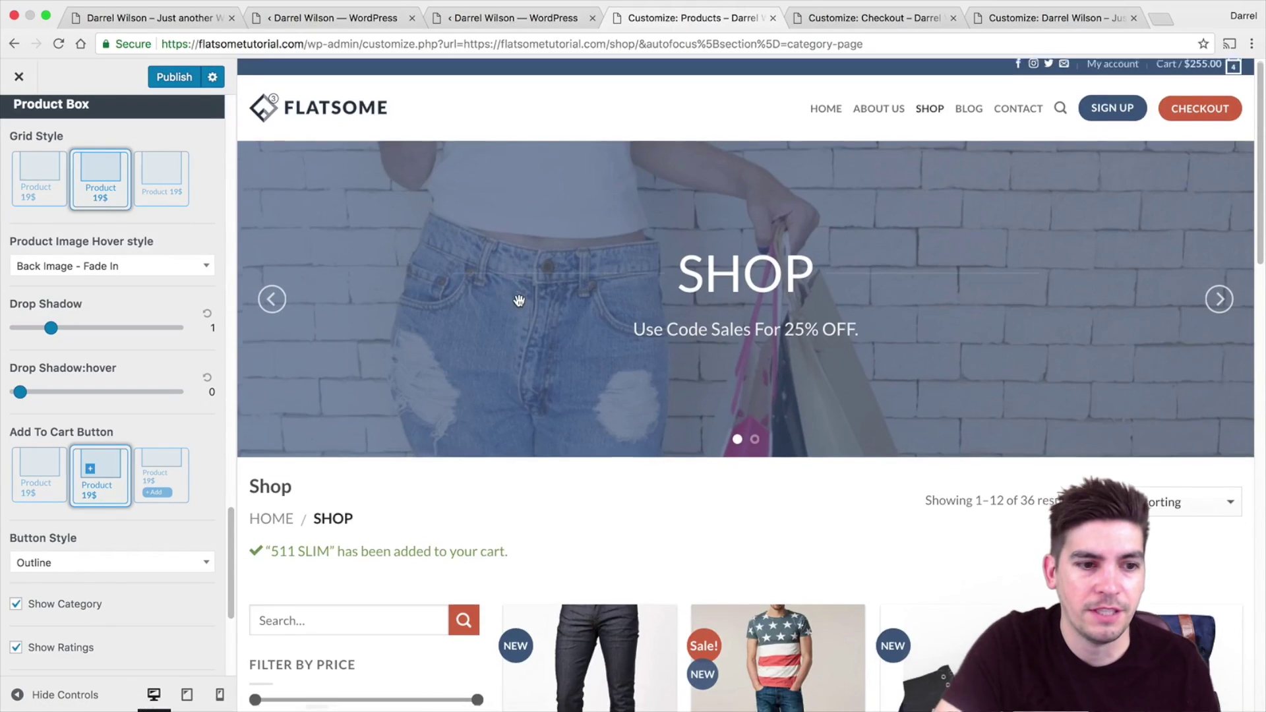
pyautogui.scroll(10, 526, 294)
pyautogui.scroll(-5, 513, 346)
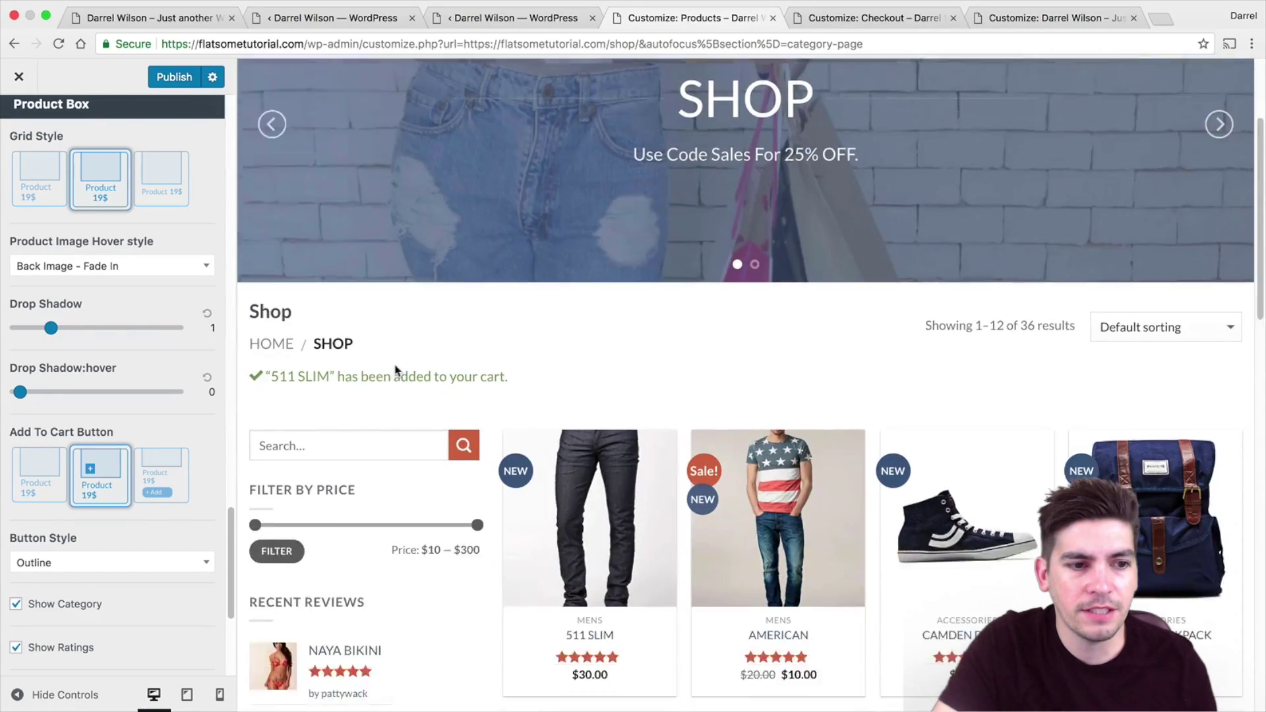
pyautogui.click(58, 475)
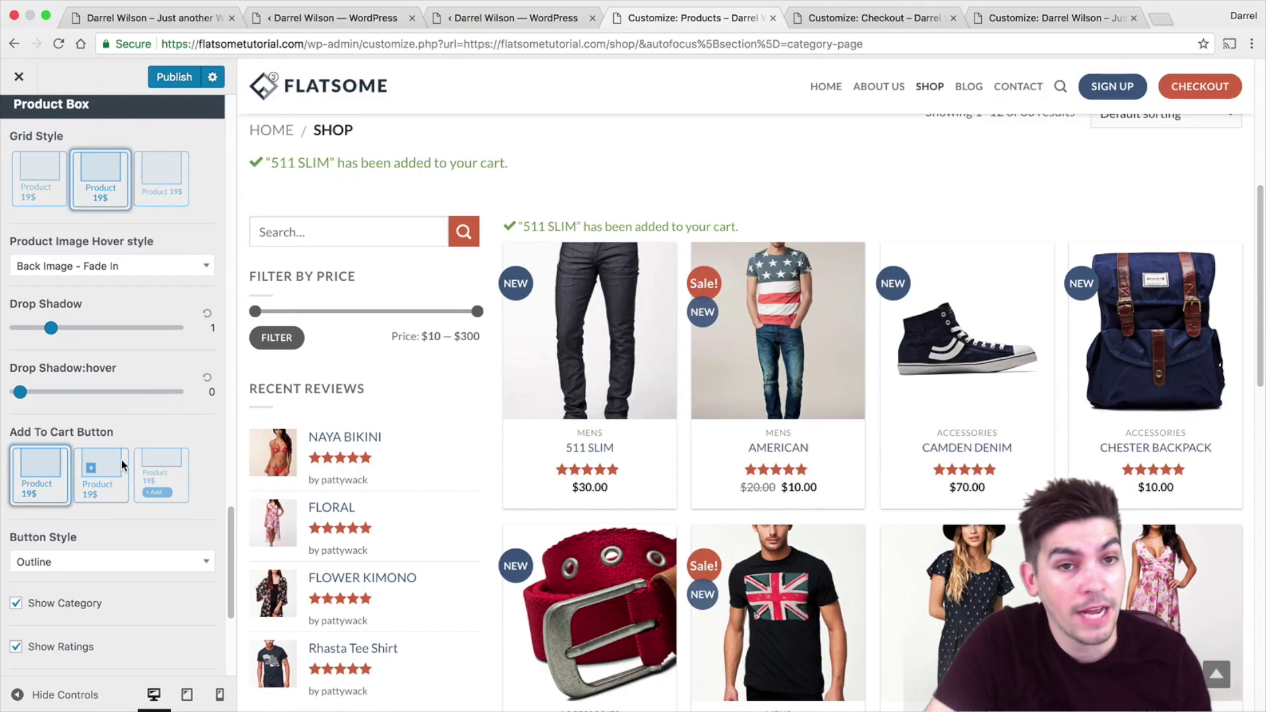
pyautogui.click(184, 474)
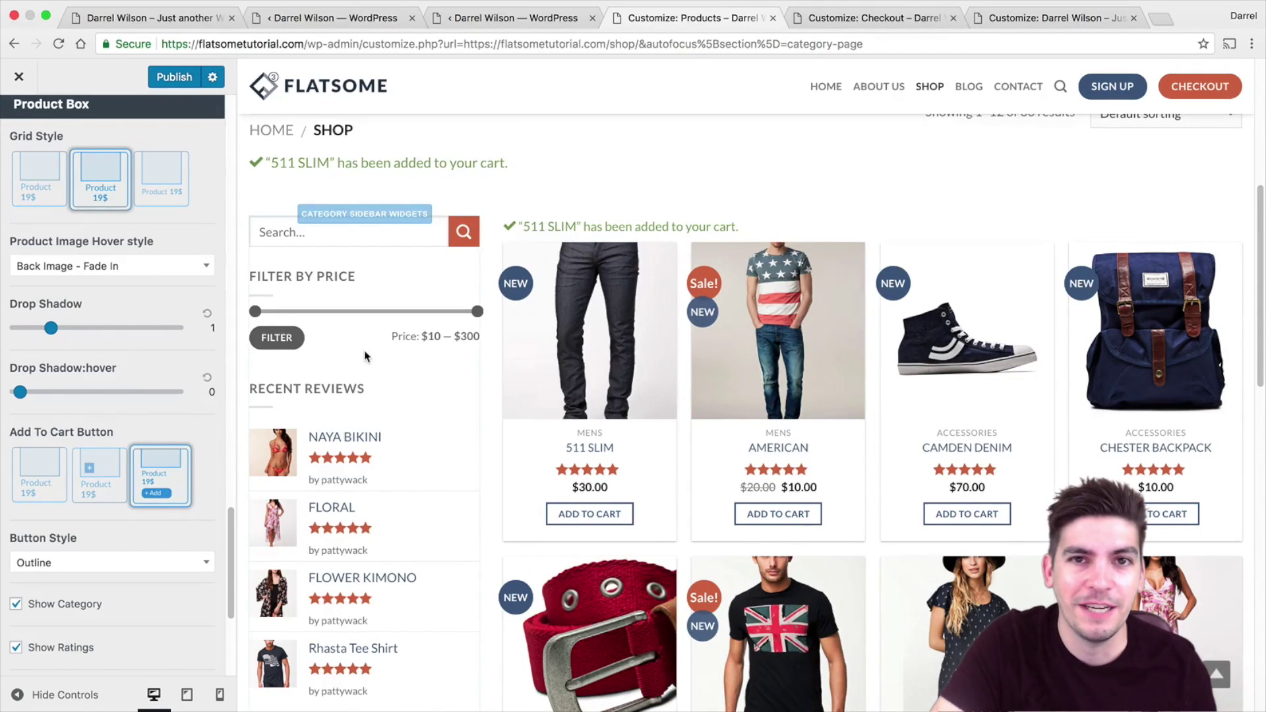
pyautogui.scroll(-6, 364, 350)
pyautogui.scroll(-1, 79, 561)
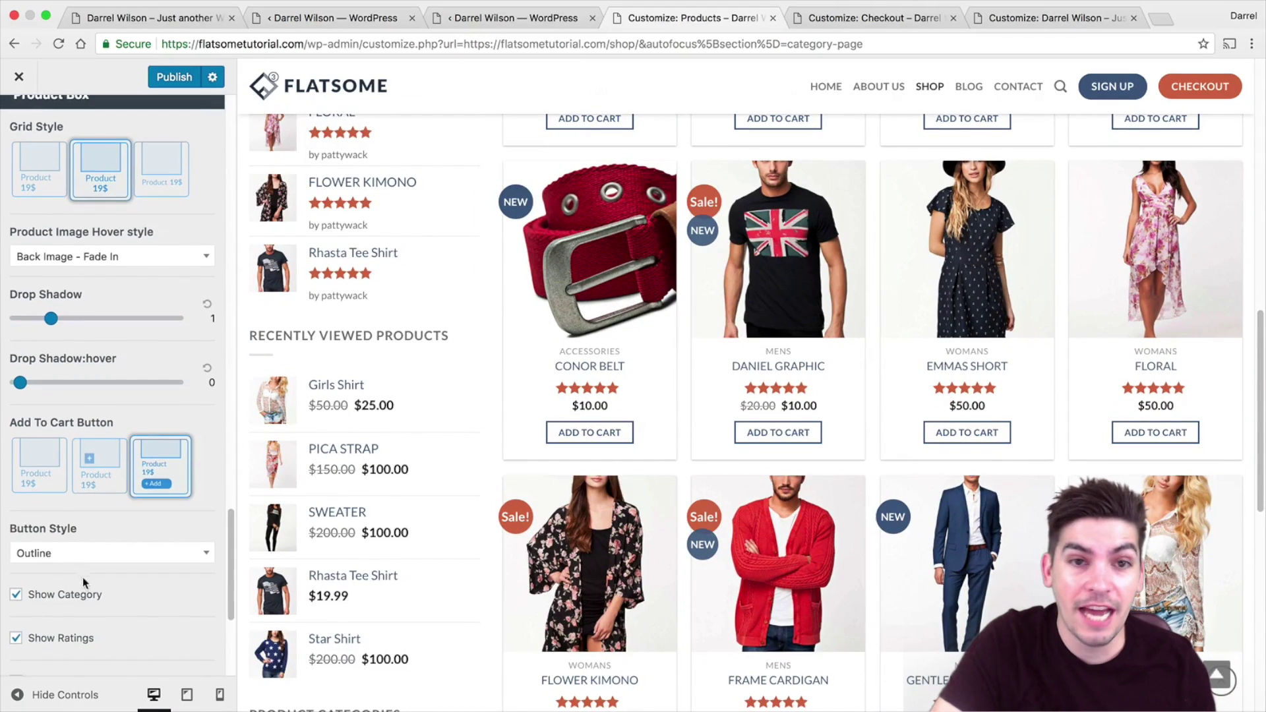
pyautogui.scroll(-3, 81, 576)
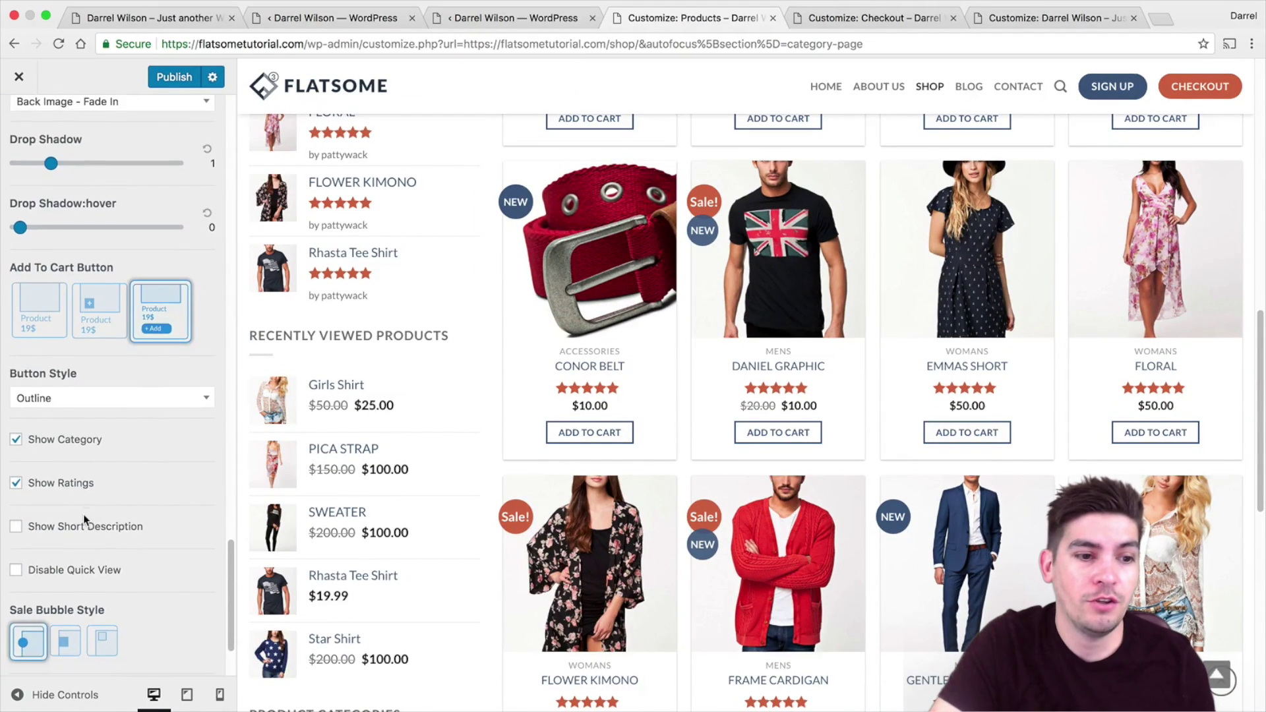
pyautogui.scroll(2, 455, 290)
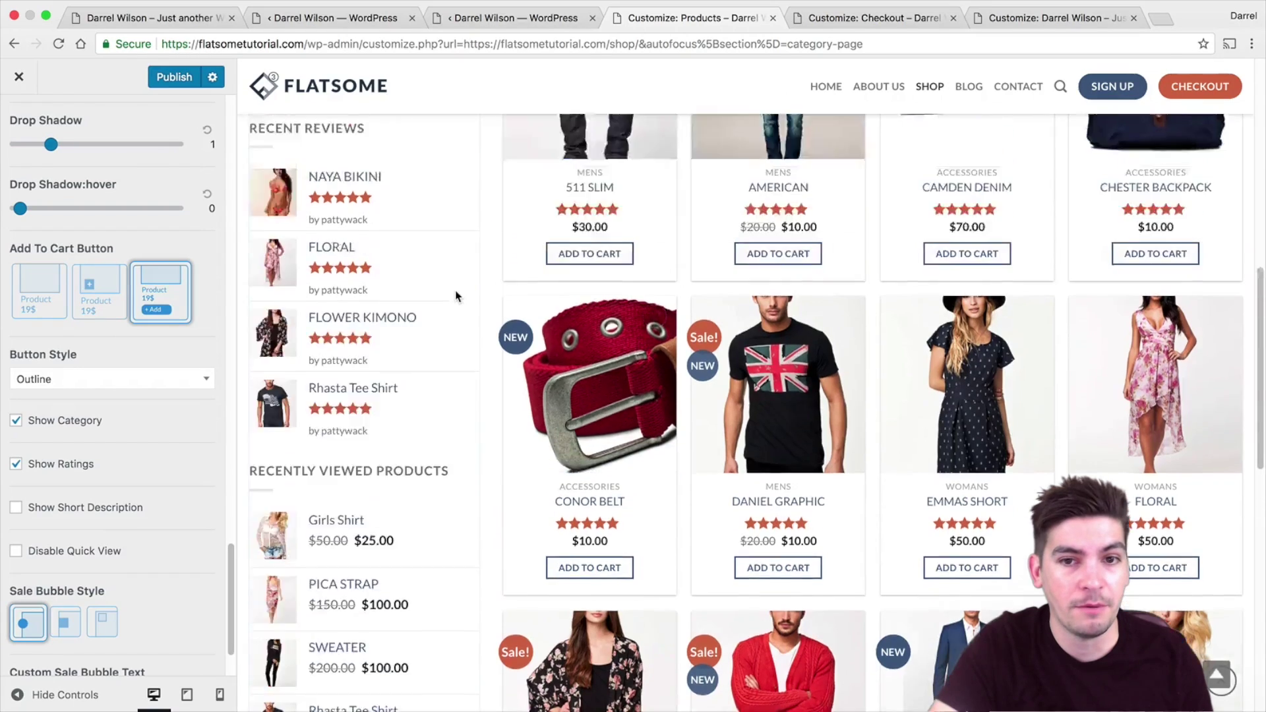
pyautogui.scroll(8, 455, 290)
pyautogui.scroll(-4, 568, 451)
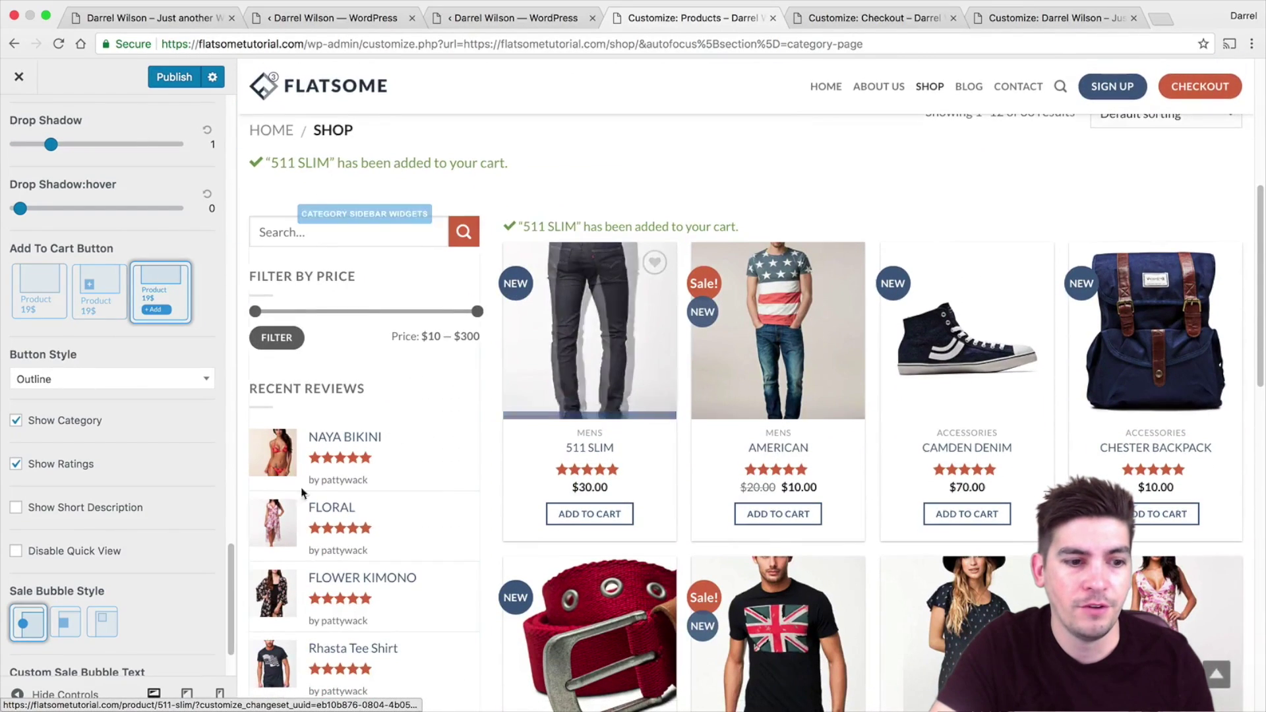
pyautogui.click(74, 615)
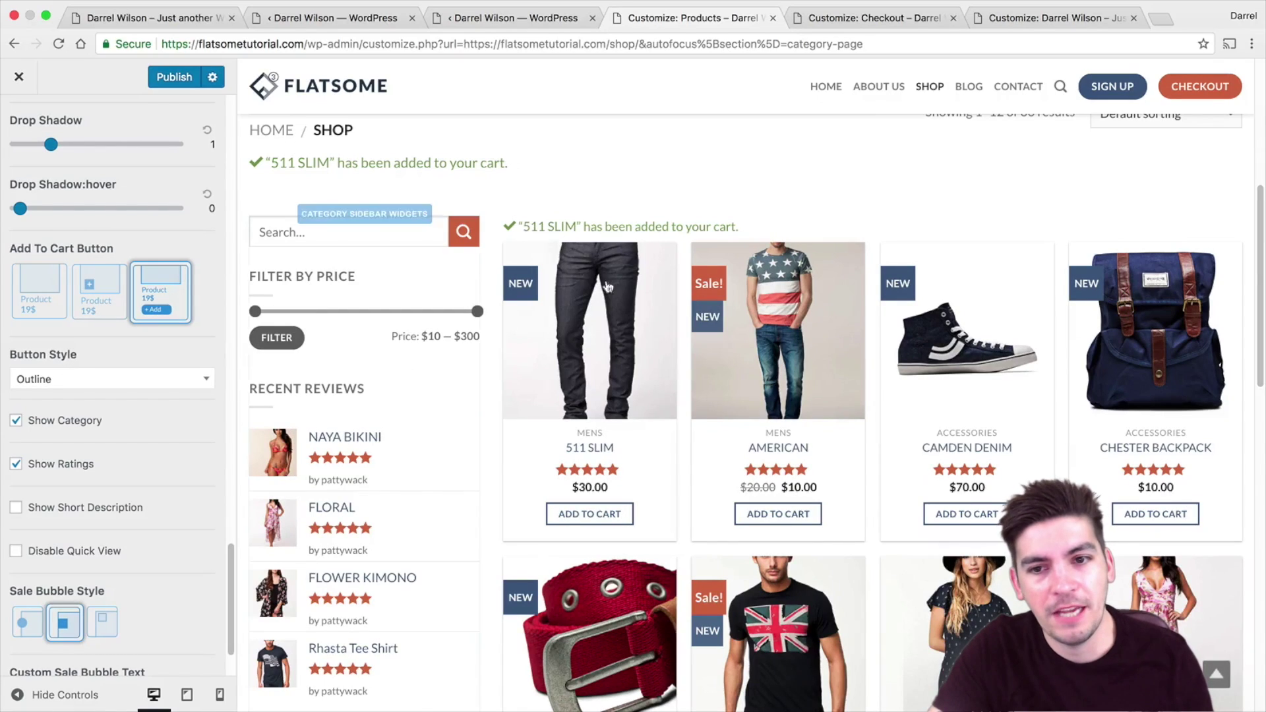
pyautogui.click(107, 619)
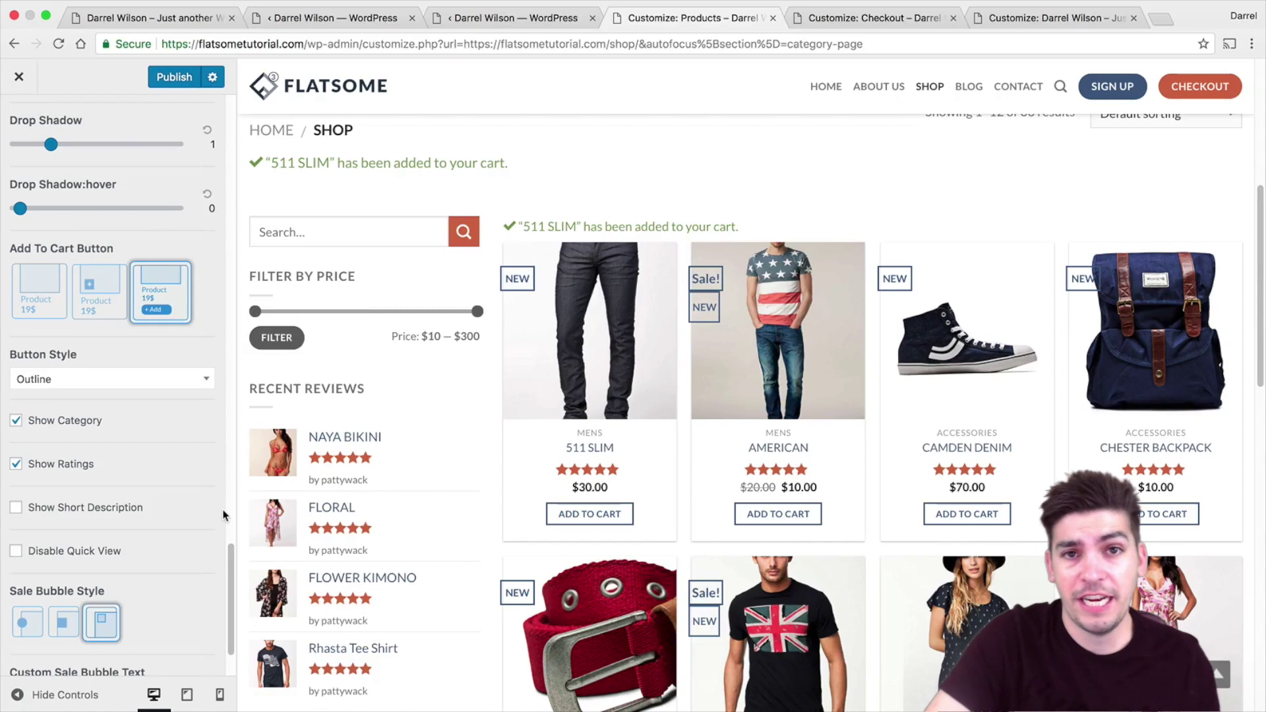
pyautogui.click(29, 621)
pyautogui.scroll(-1, 101, 527)
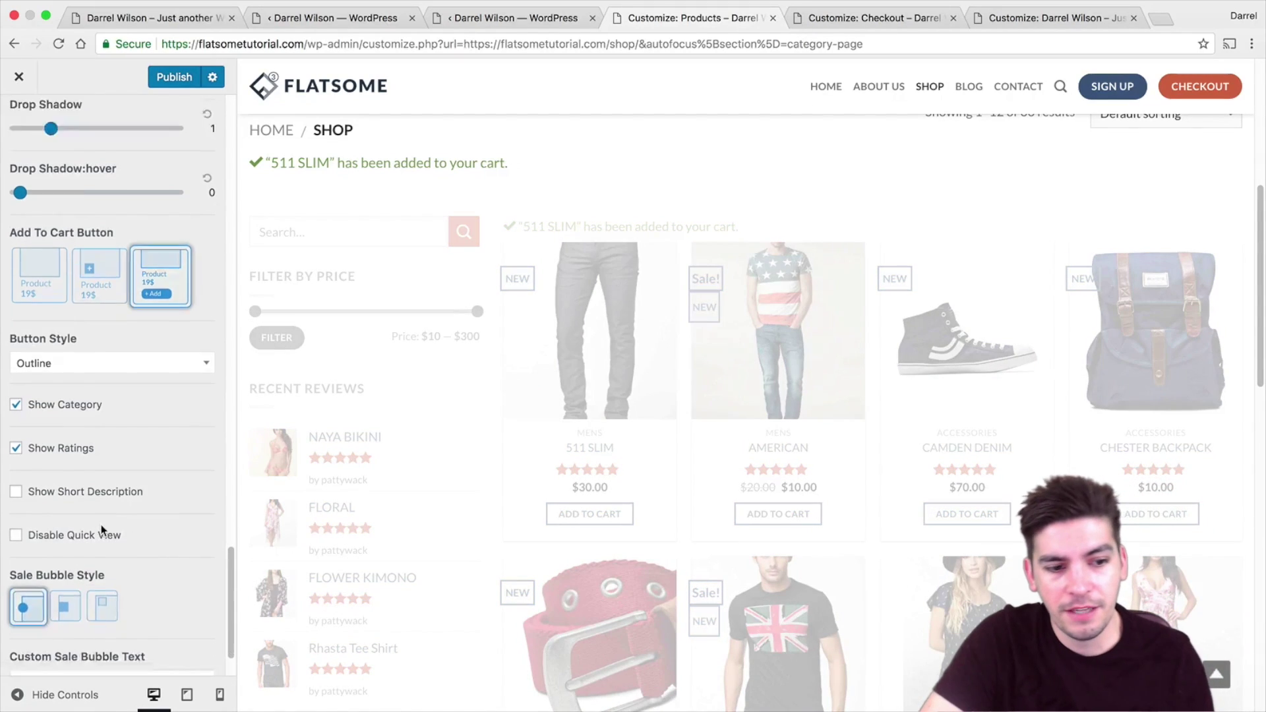
pyautogui.scroll(-3, 101, 527)
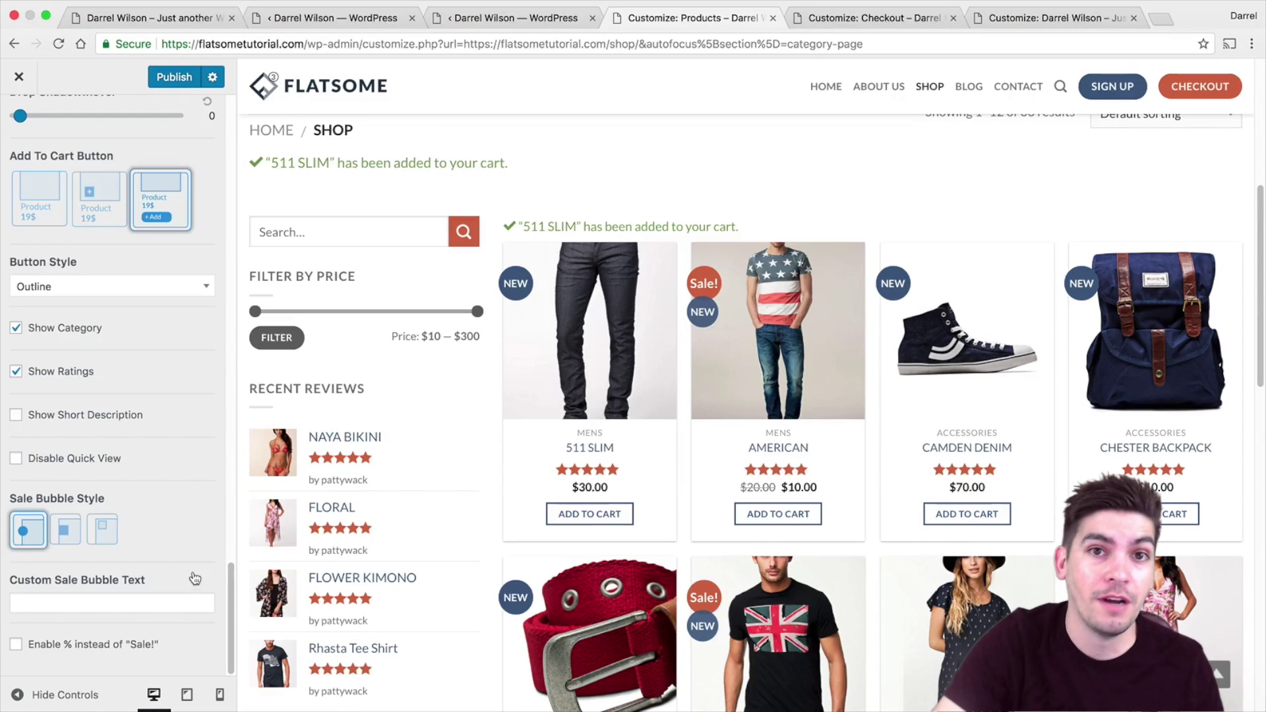
# Toggle Equal Image Heights off and back on, then set the equal image height to 105%.
pyautogui.scroll(10, 153, 532)
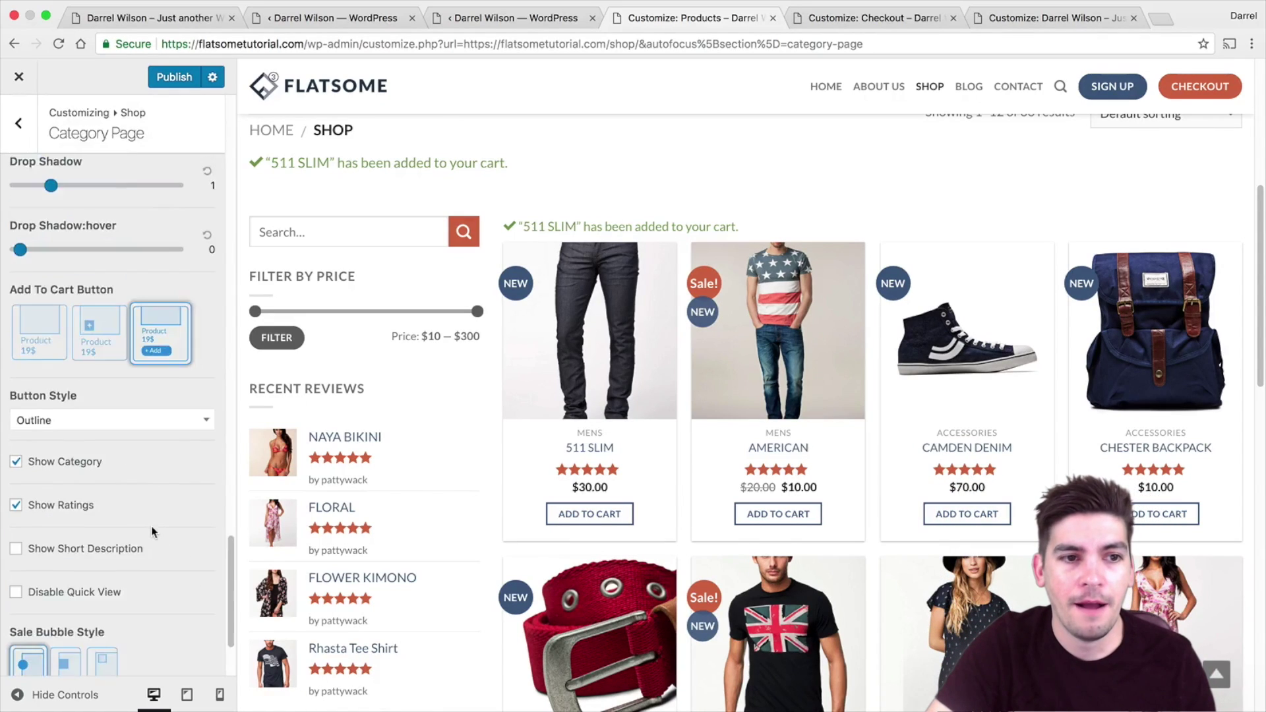
pyautogui.scroll(15, 152, 531)
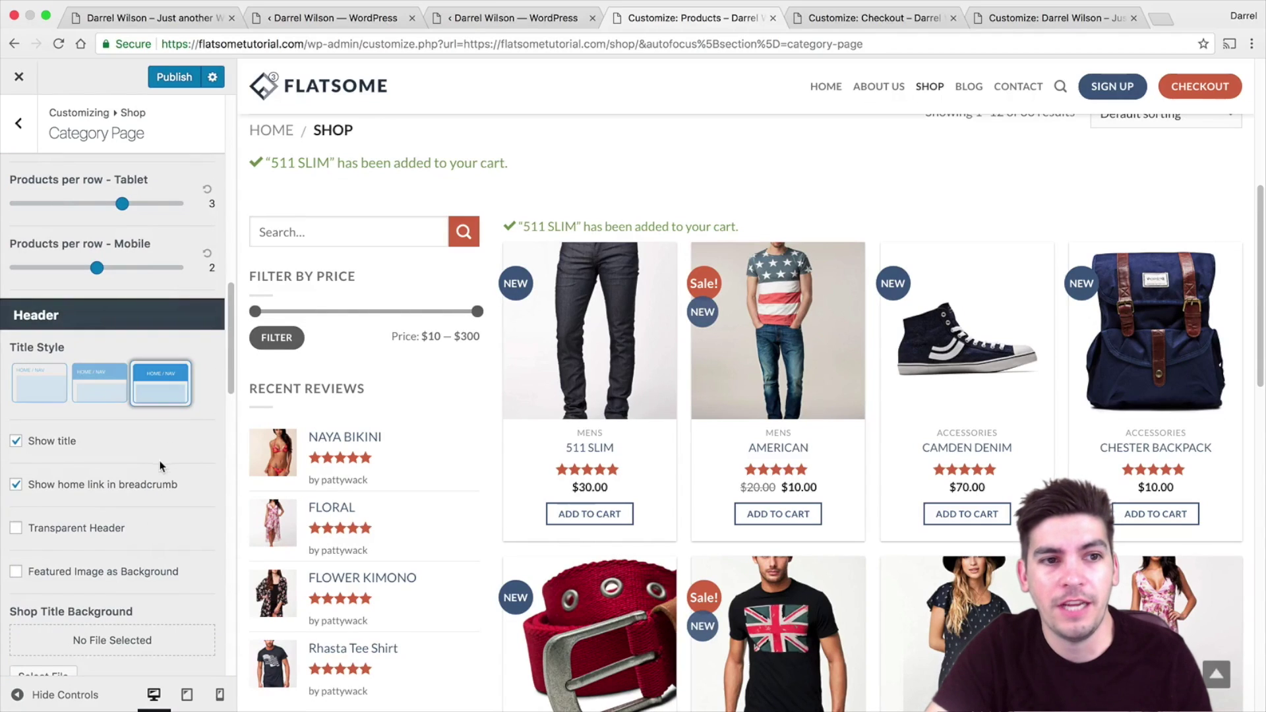
pyautogui.scroll(7, 159, 458)
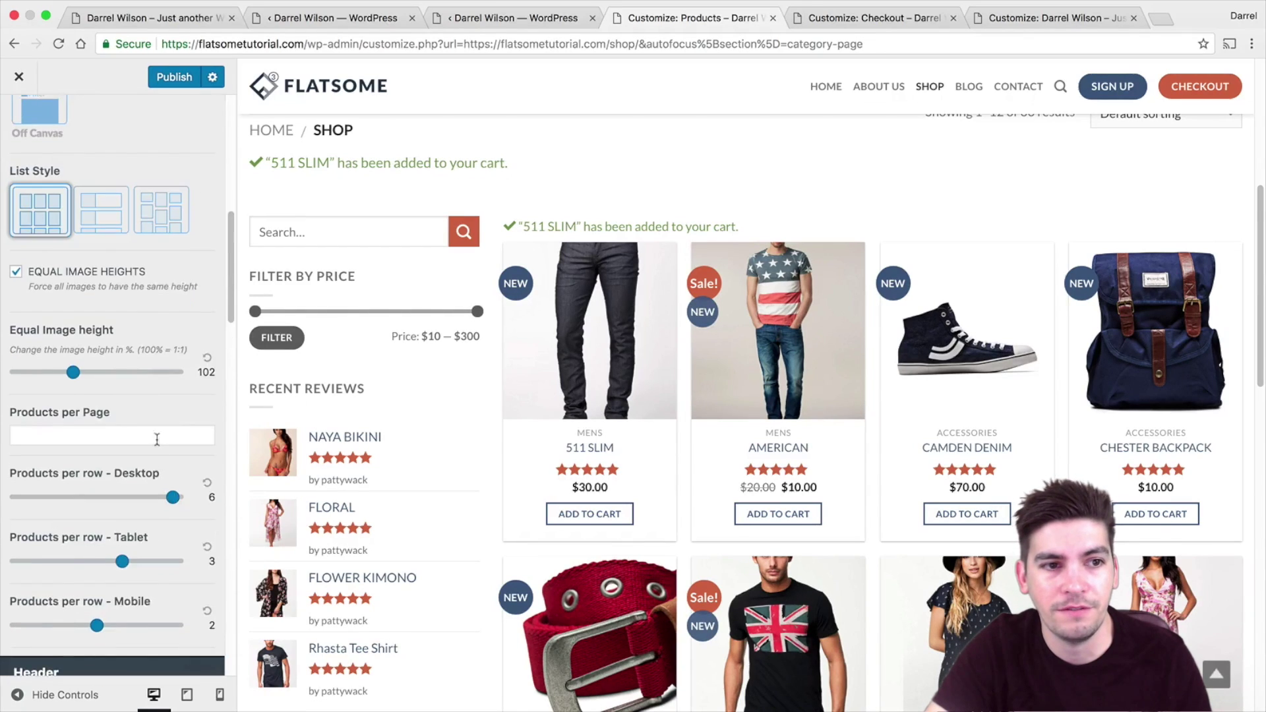
pyautogui.click(16, 274)
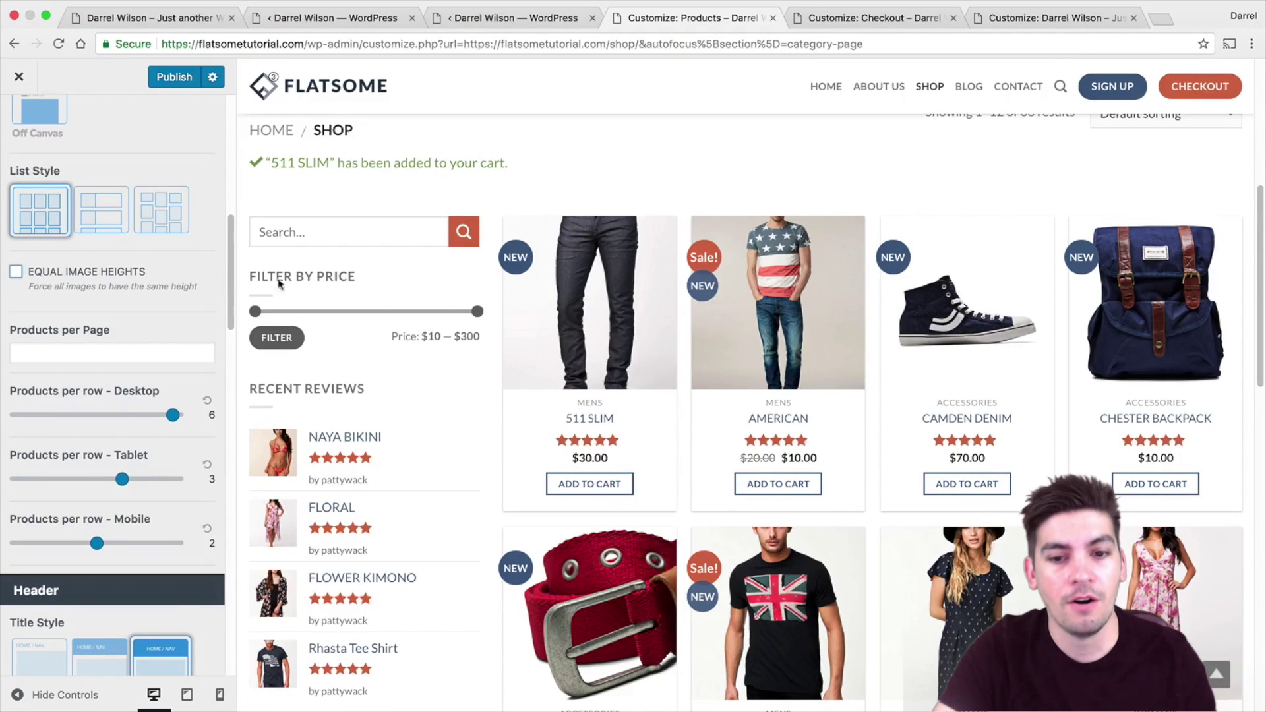
pyautogui.scroll(-7, 392, 329)
pyautogui.scroll(-5, 392, 327)
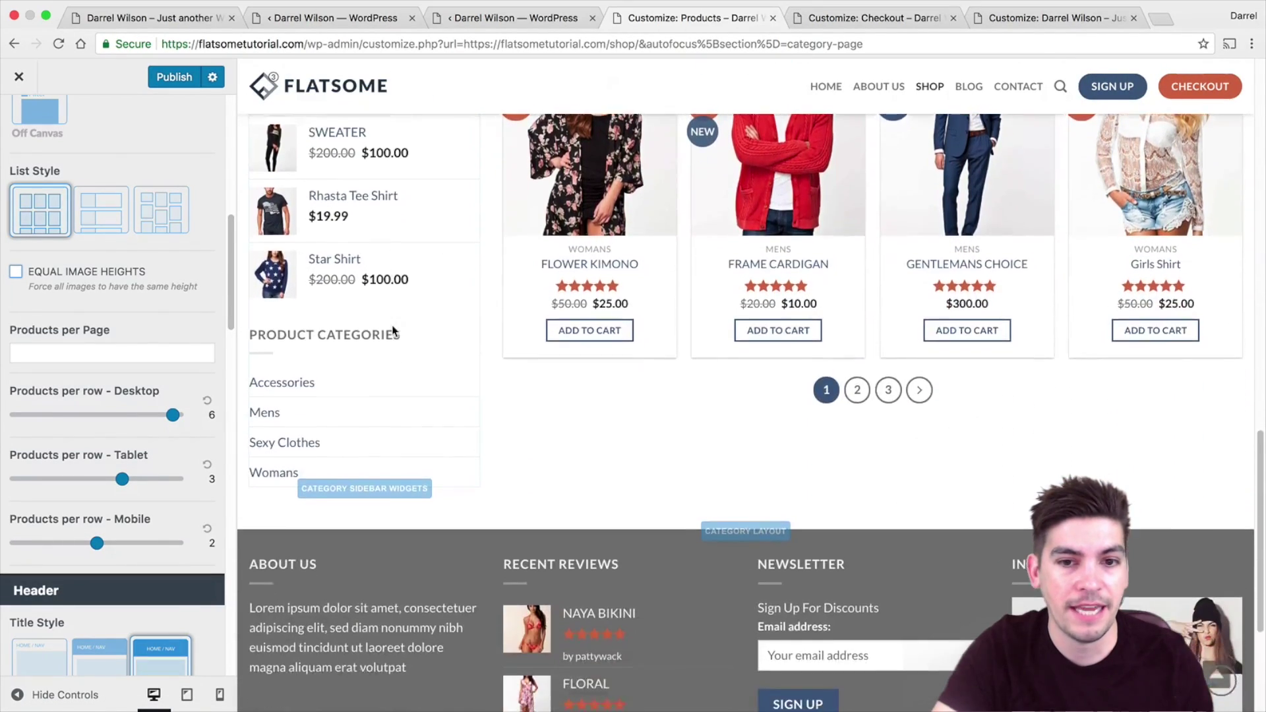
pyautogui.scroll(6, 490, 331)
pyautogui.scroll(10, 489, 331)
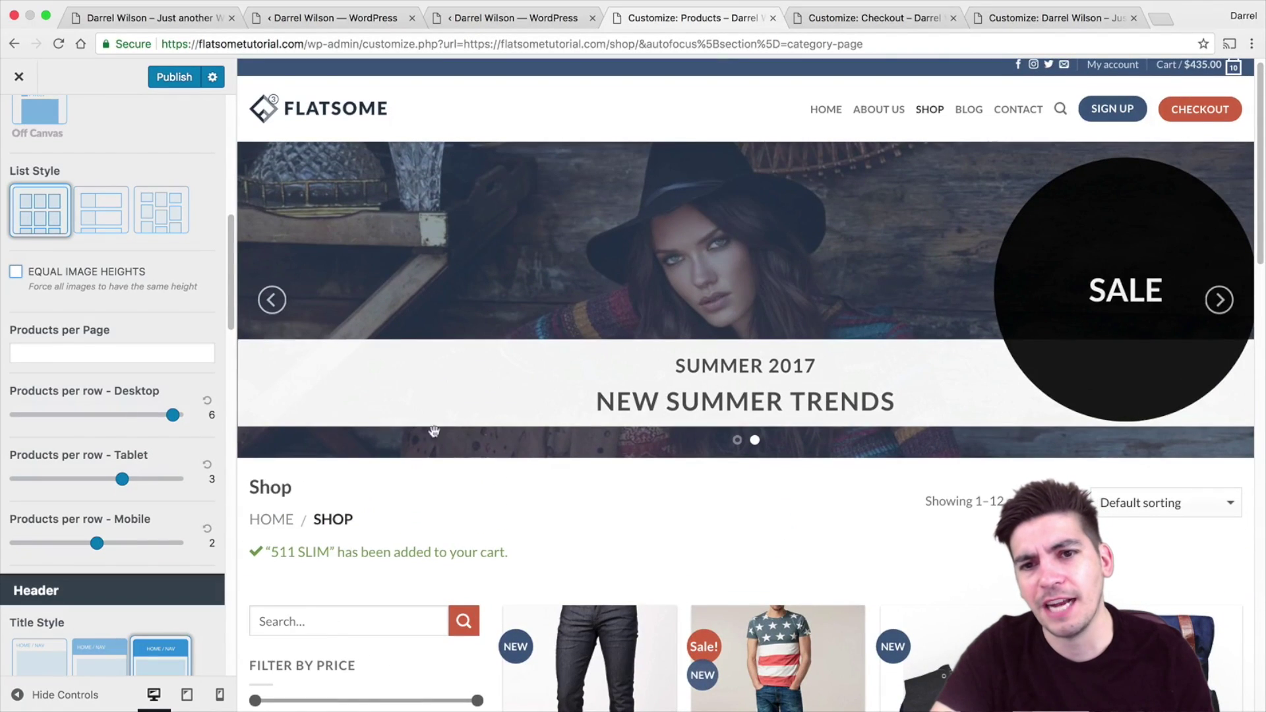
pyautogui.click(17, 273)
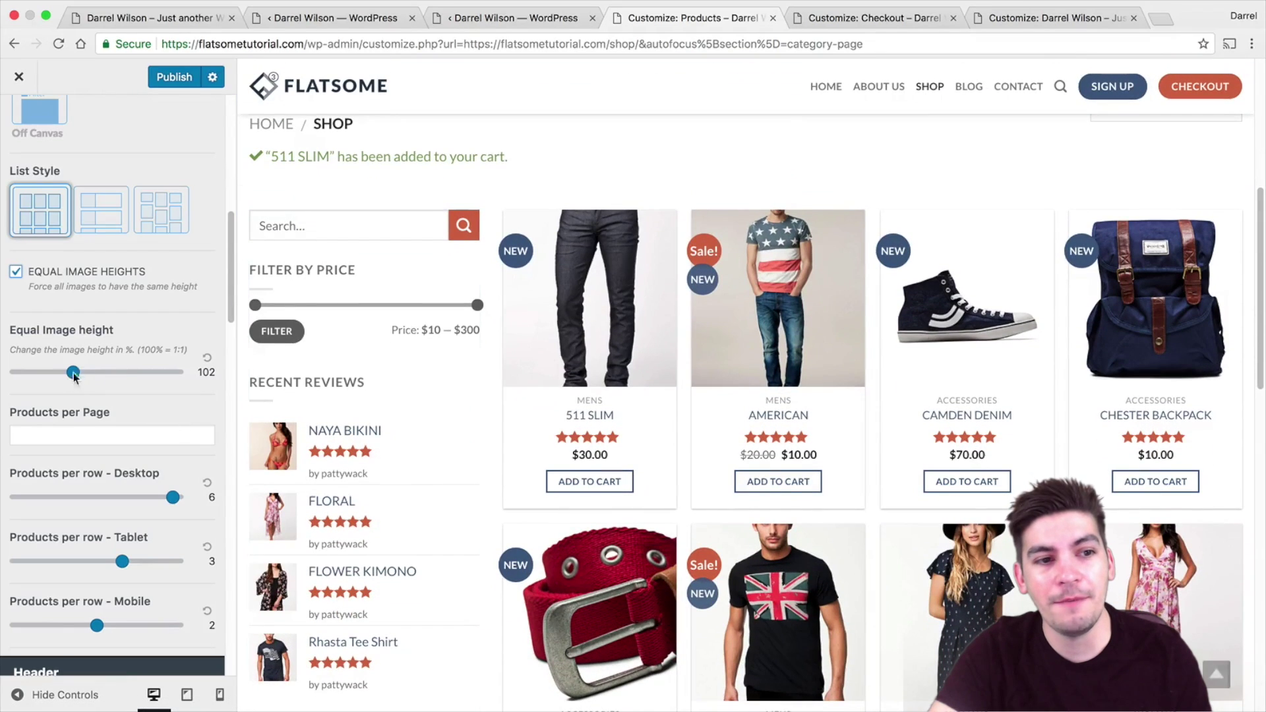
pyautogui.moveTo(74, 373)
pyautogui.mouseDown()
pyautogui.moveTo(153, 373)
pyautogui.moveTo(58, 373)
pyautogui.moveTo(76, 374)
pyautogui.mouseUp()
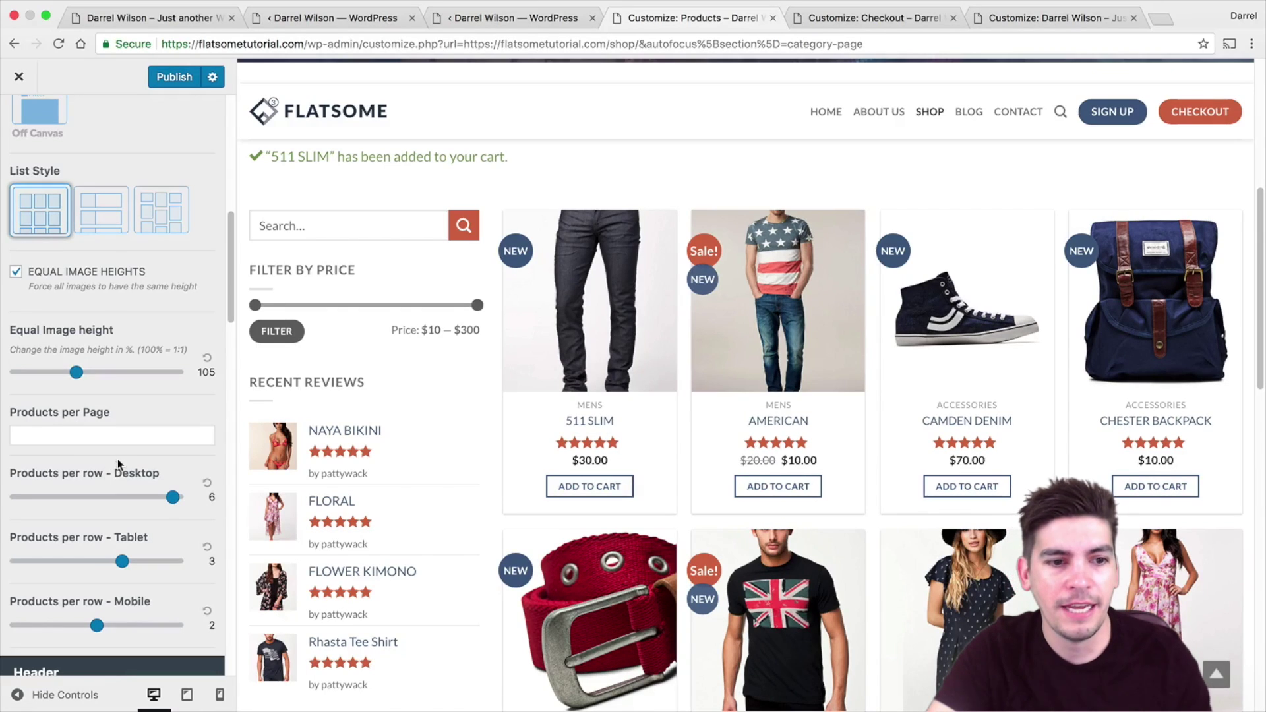
pyautogui.scroll(5, 117, 458)
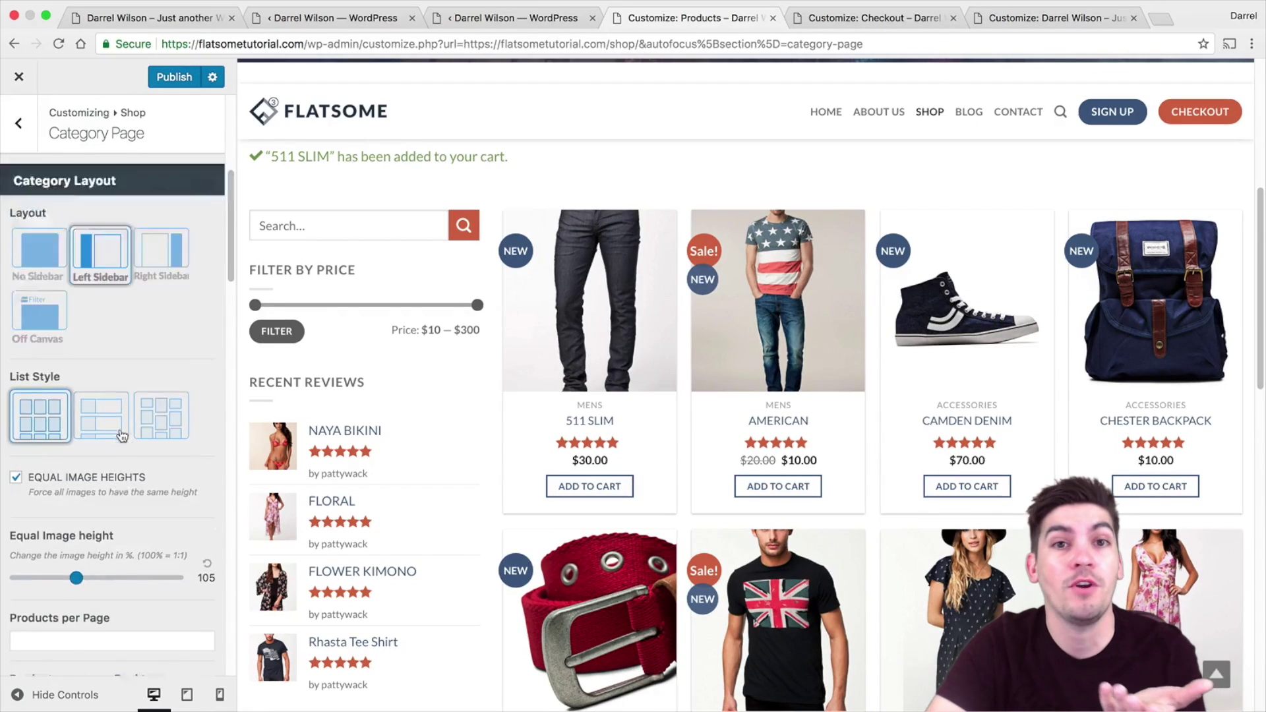
# Advance the shop banner slide, then show the Cart and Checkout settings with the Focused checkout preview.
pyautogui.scroll(2, 121, 435)
pyautogui.scroll(6, 699, 228)
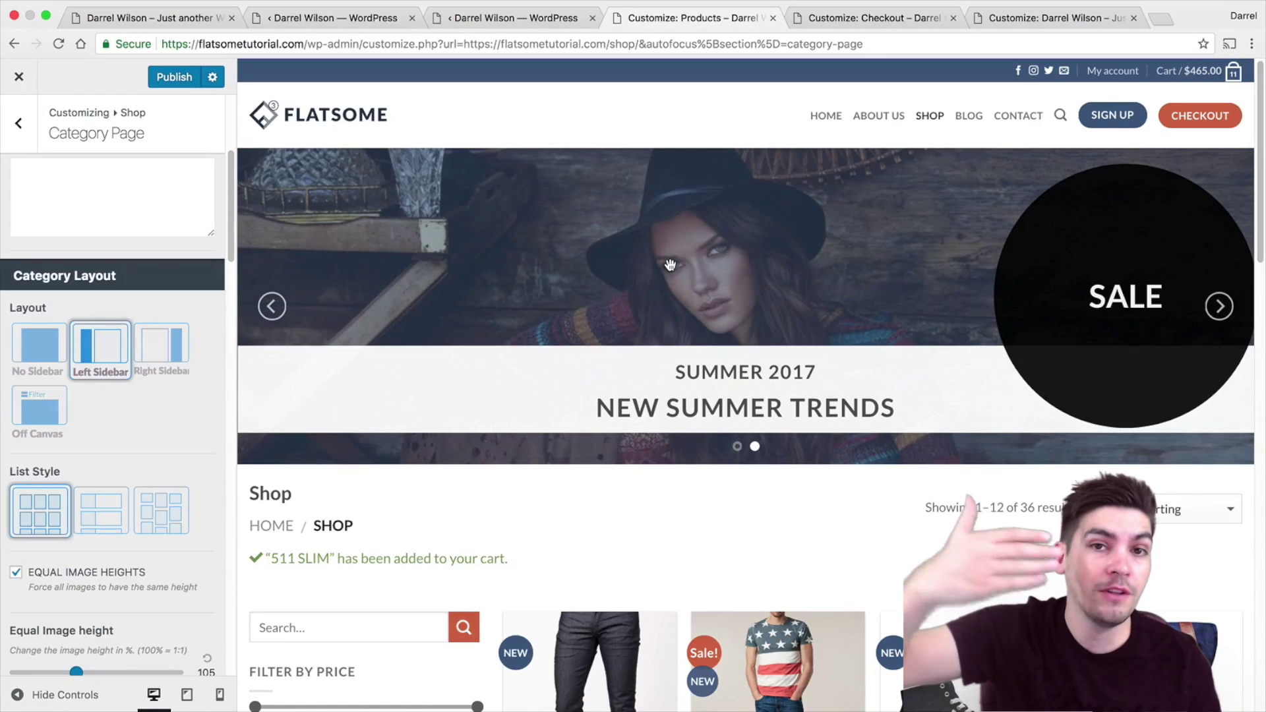
pyautogui.click(1219, 306)
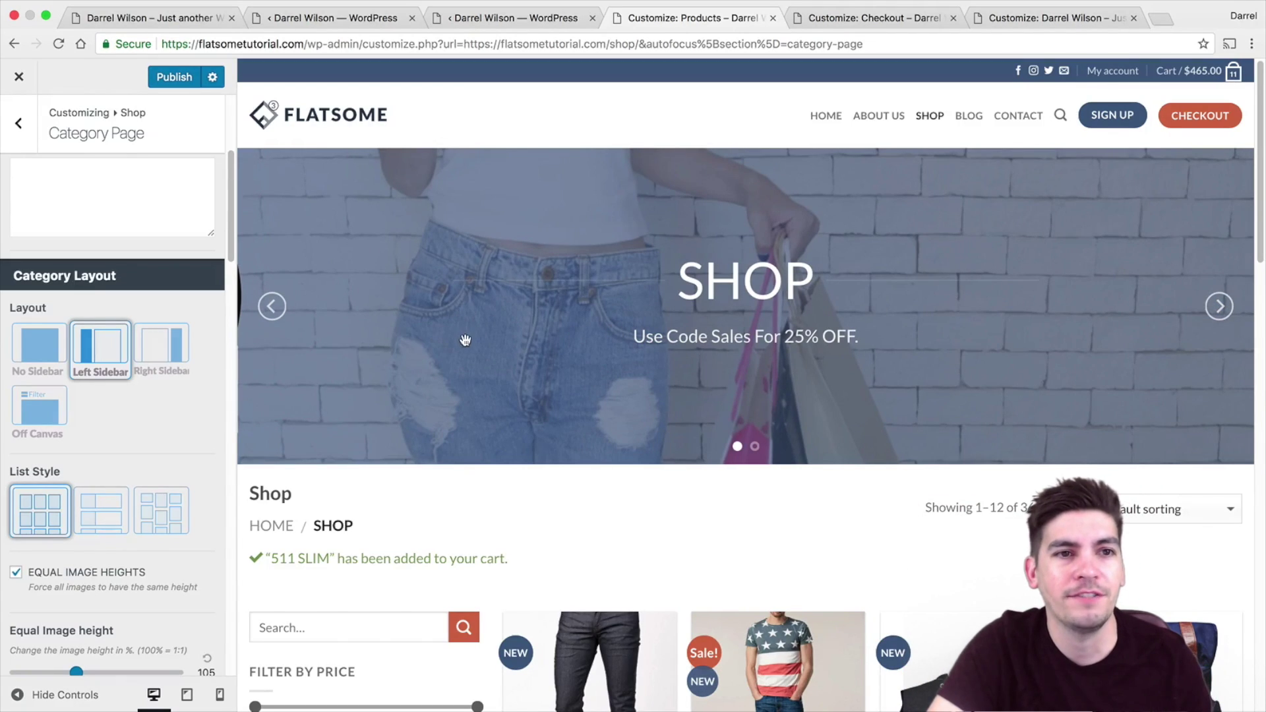
pyautogui.click(851, 19)
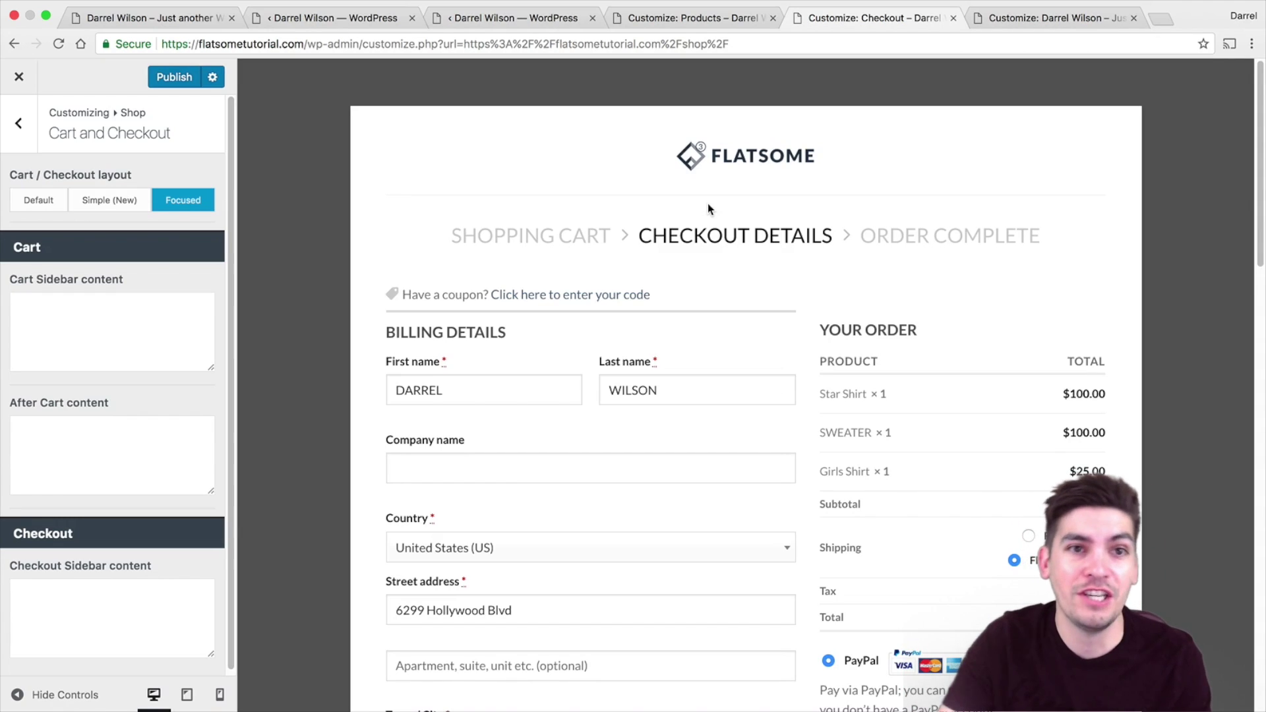
# Switch to the homepage Customize tab showing header presets and the Header Builder.
pyautogui.scroll(-1, 198, 282)
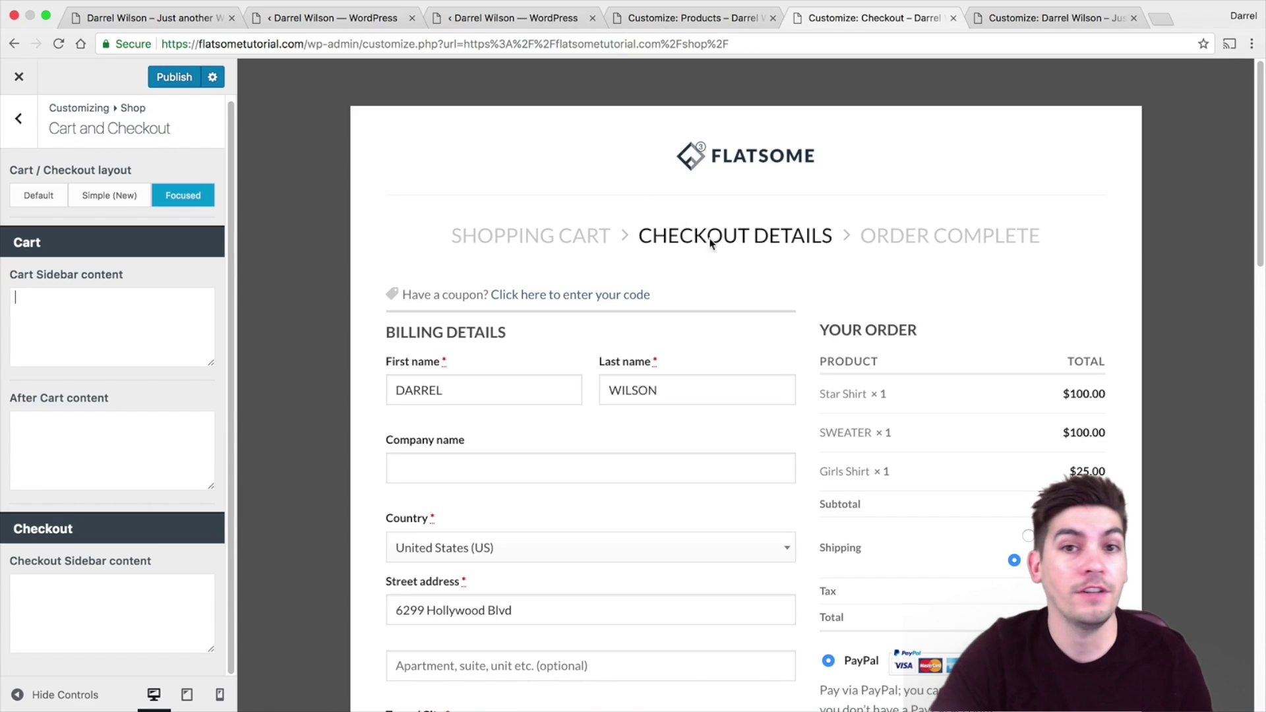
pyautogui.click(1003, 21)
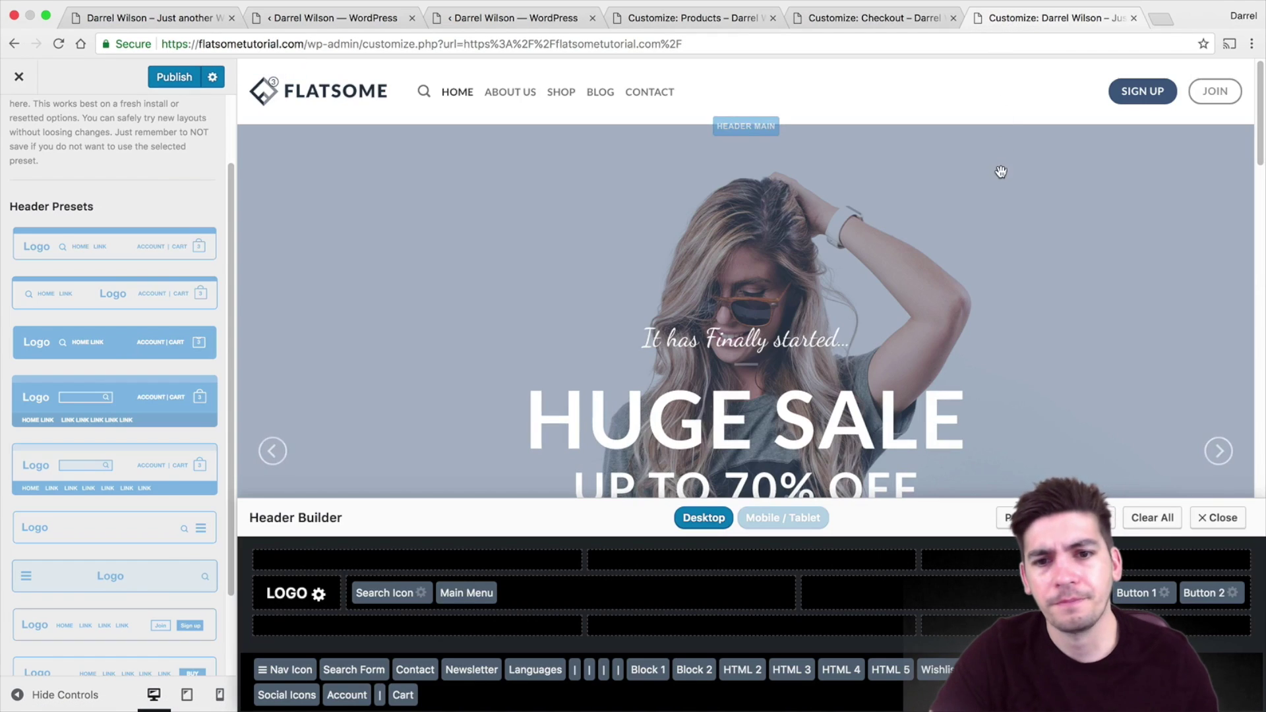
# Try adding social icons and a buy-button header preset, previewing mobile and desktop layouts.
pyautogui.scroll(-3, 165, 383)
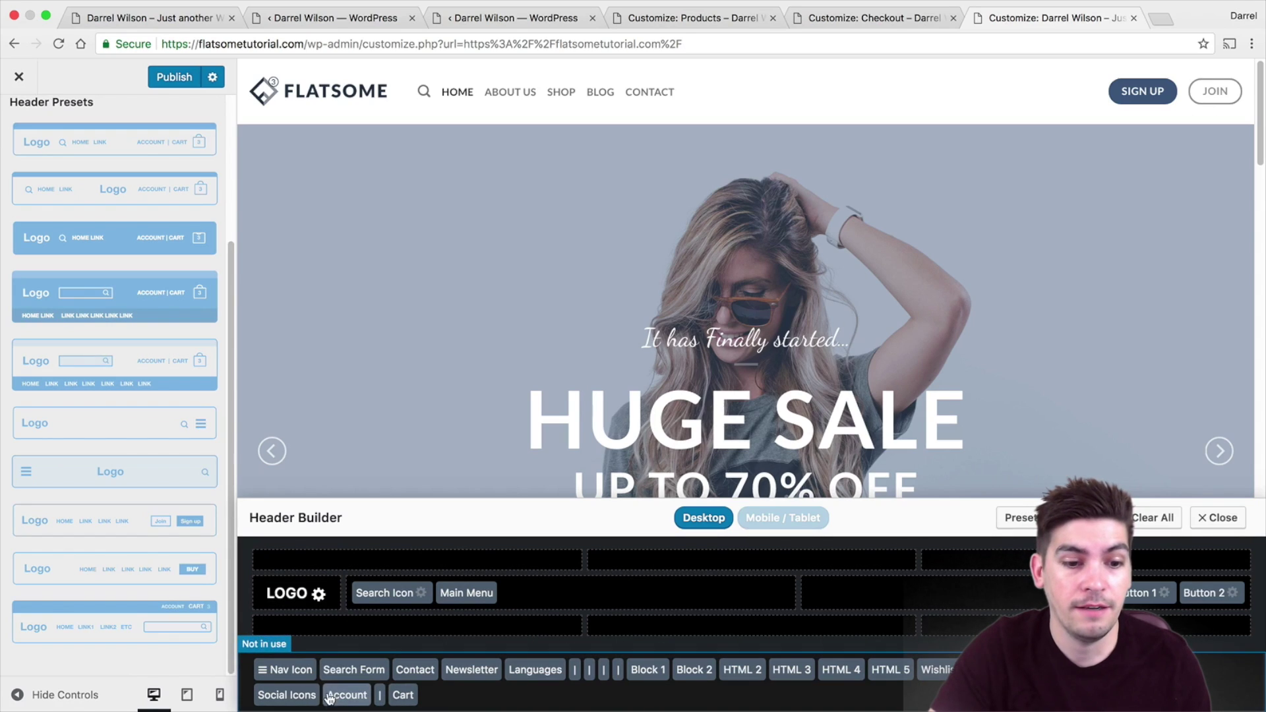
pyautogui.moveTo(287, 695); pyautogui.dragTo(1032, 592)
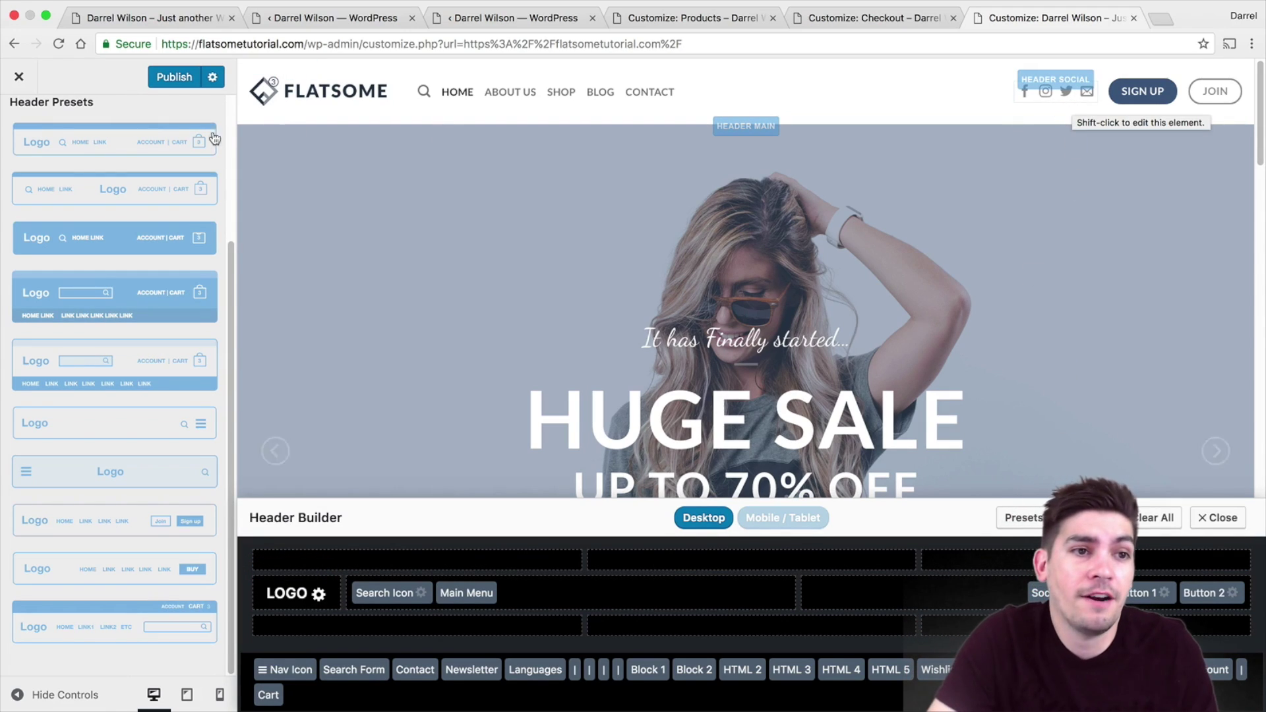
pyautogui.click(168, 567)
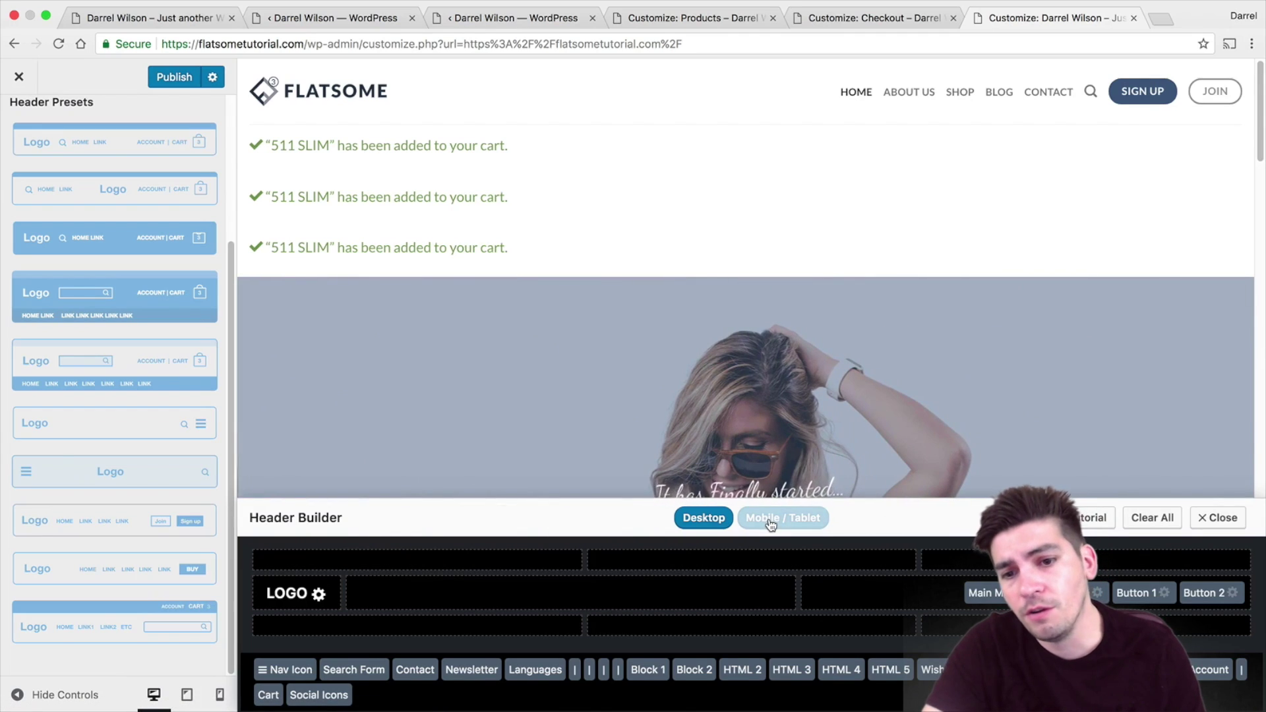
pyautogui.click(769, 521)
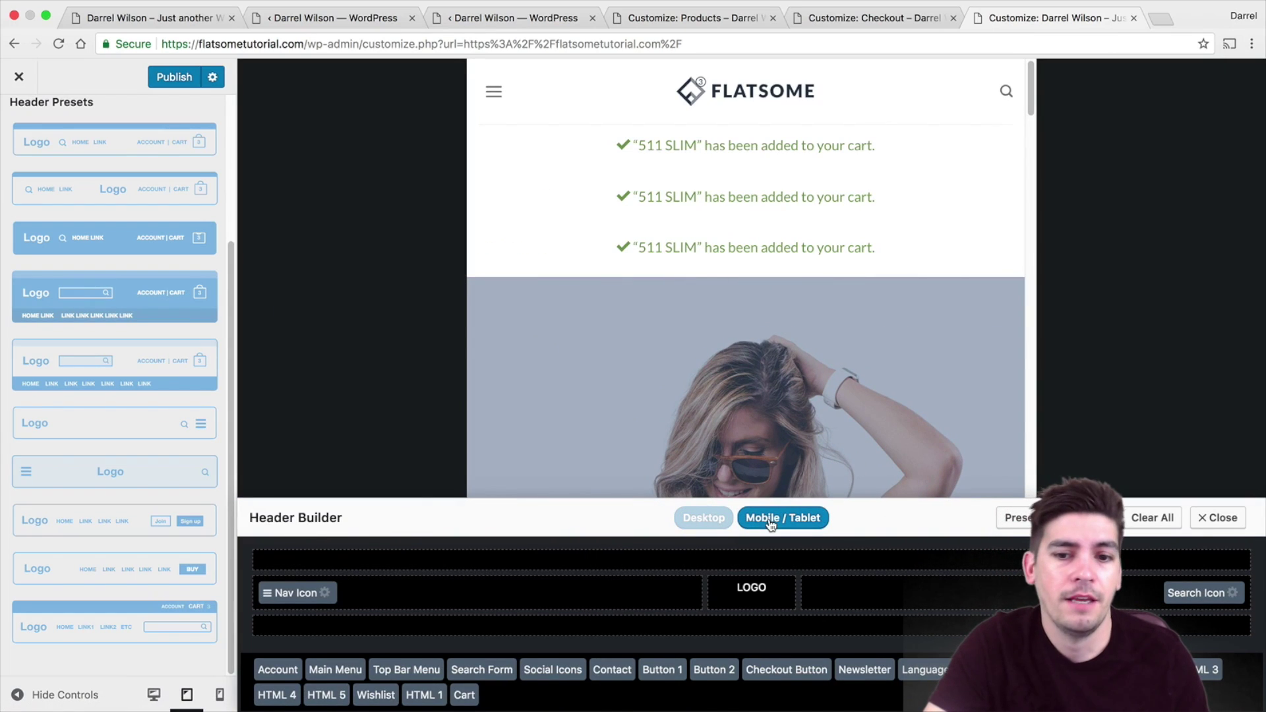
pyautogui.click(701, 524)
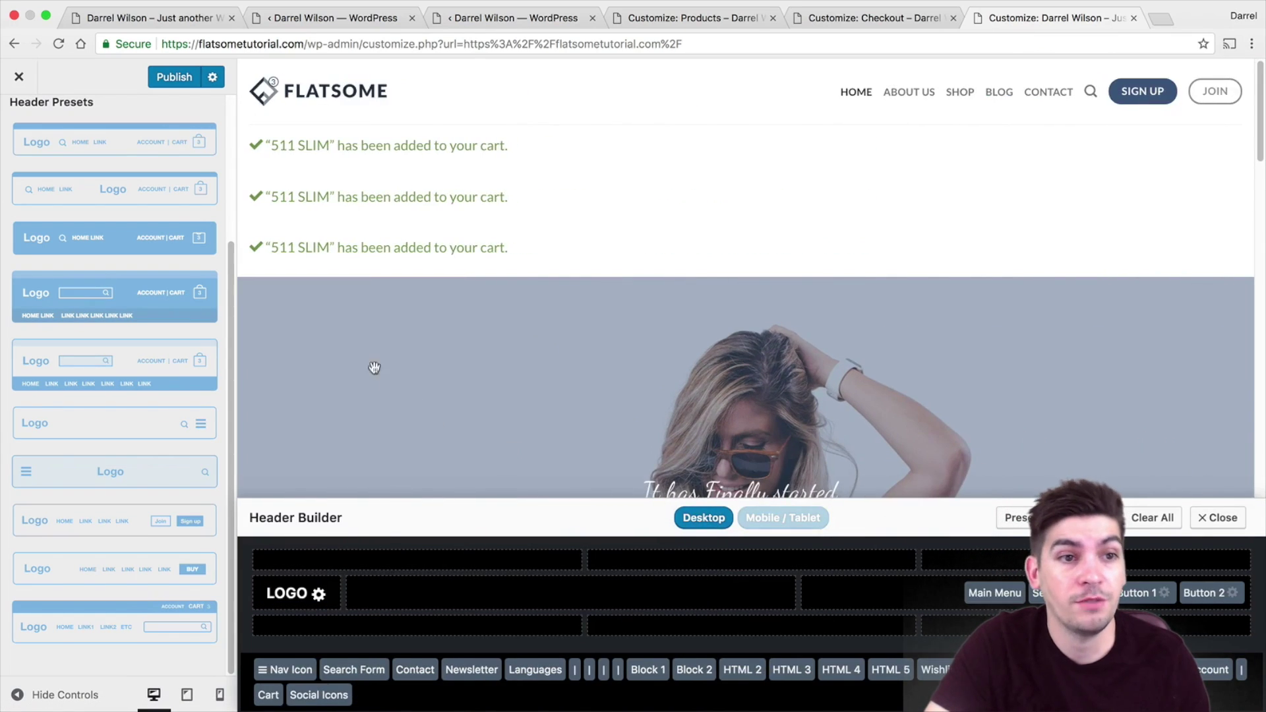
# Apply Header Default Dark and add a Checkout button to the right header section.
pyautogui.click(165, 243)
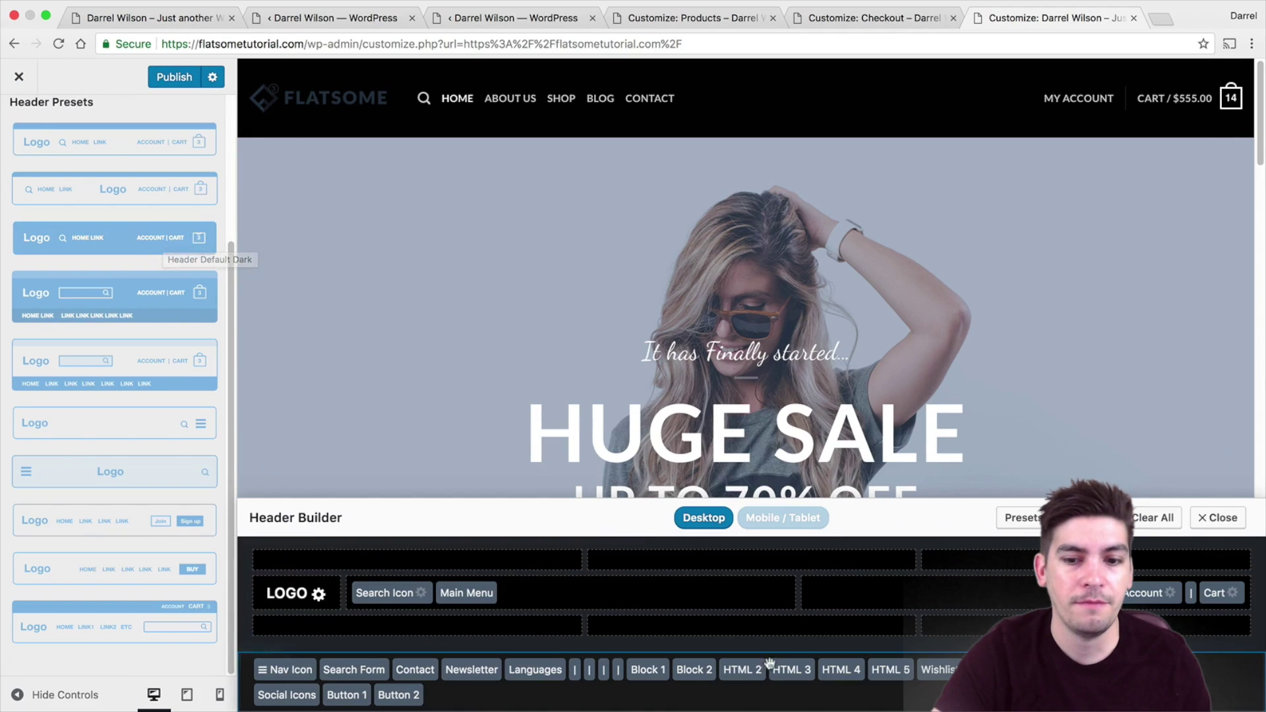
pyautogui.moveTo(989, 670); pyautogui.dragTo(1028, 595)
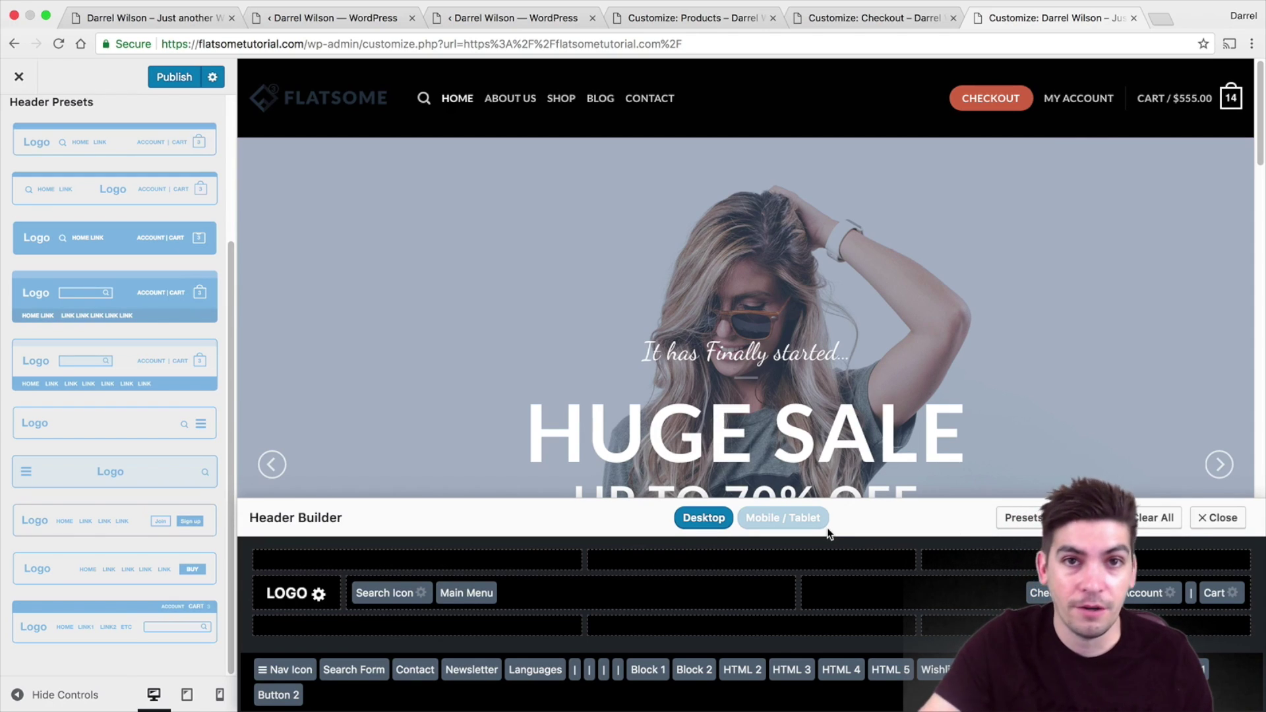
pyautogui.scroll(5, 147, 165)
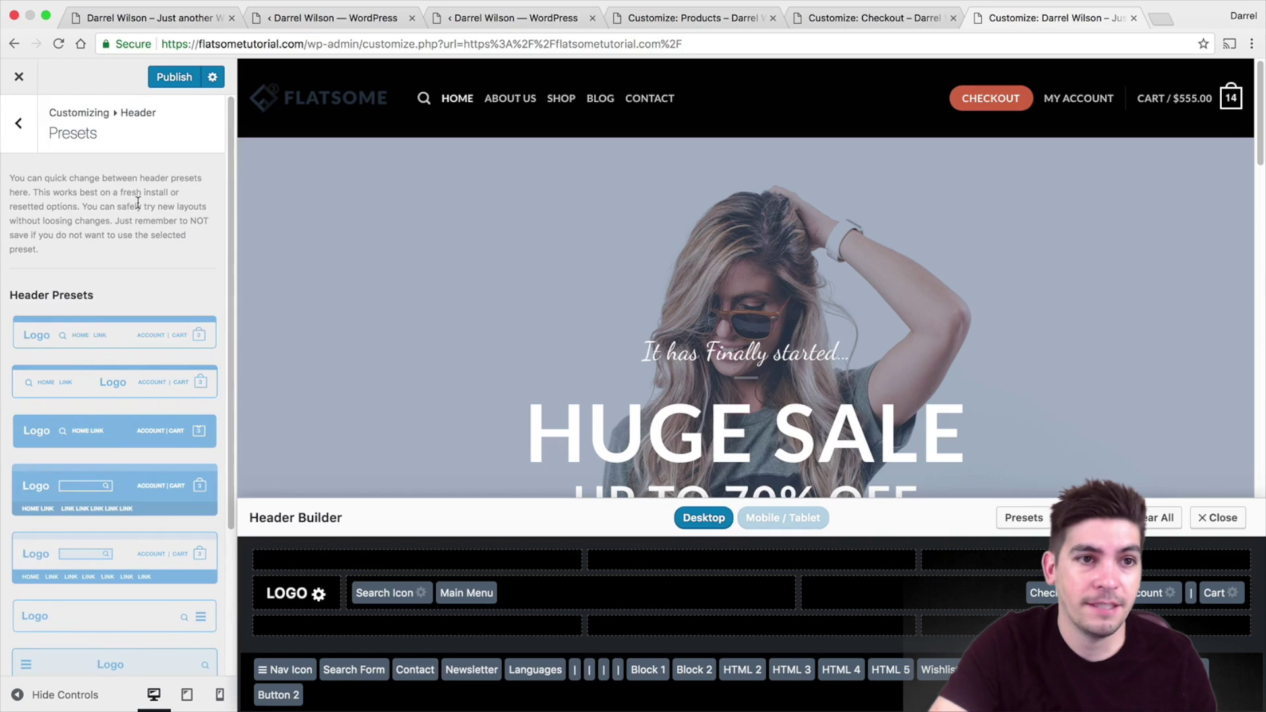
# Scroll through the live homepage, then return to the Customize: Products and Cart and Checkout tabs.
pyautogui.click(160, 19)
pyautogui.scroll(-1, 304, 277)
pyautogui.scroll(-15, 325, 309)
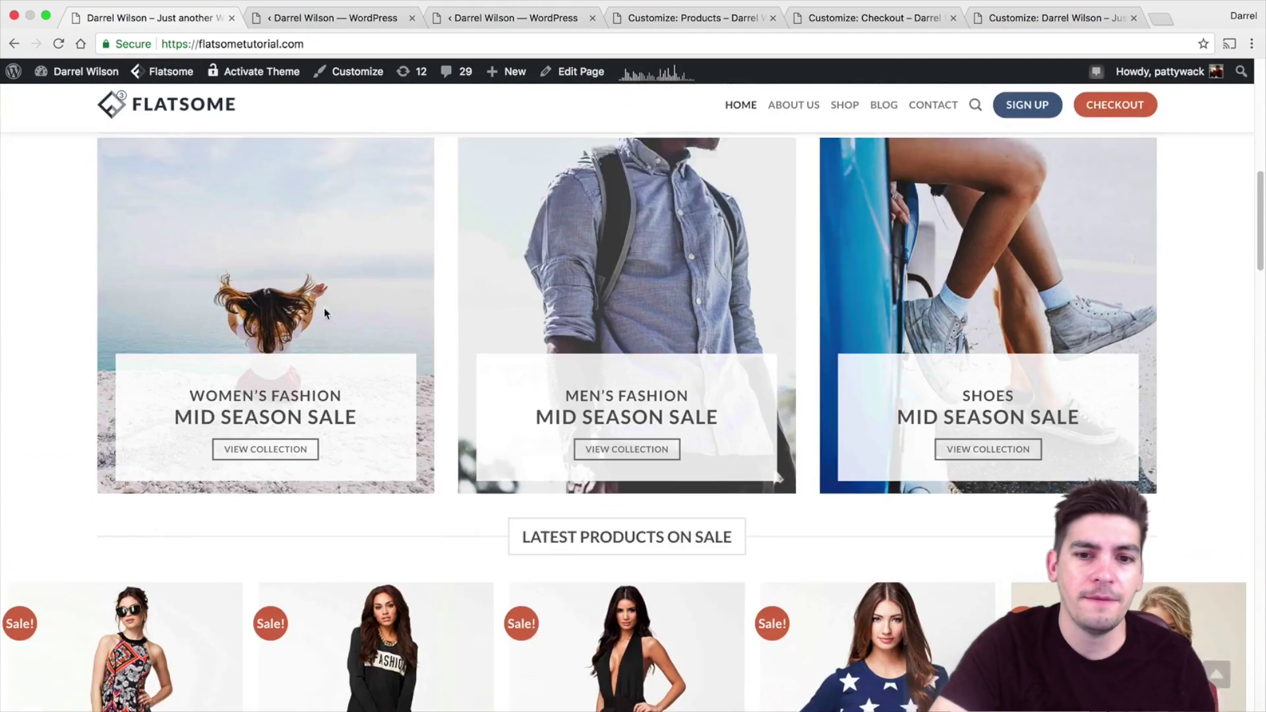
pyautogui.scroll(-15, 327, 314)
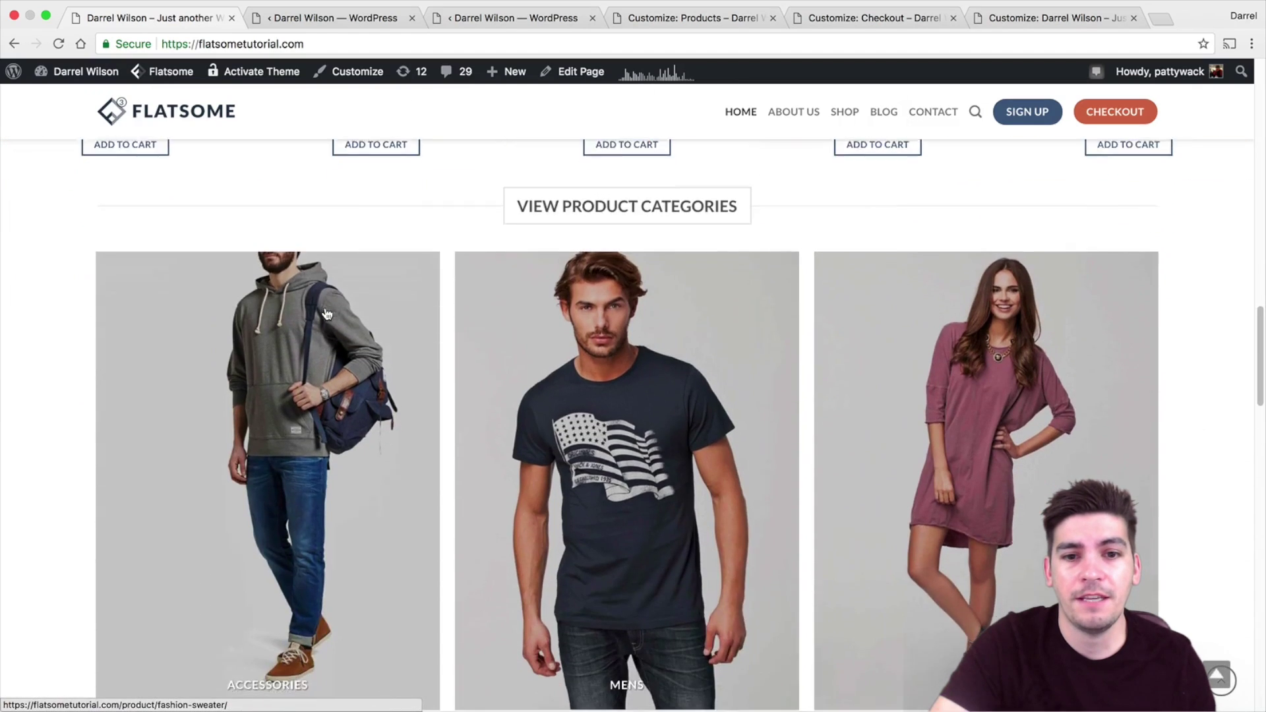
pyautogui.scroll(-10, 328, 314)
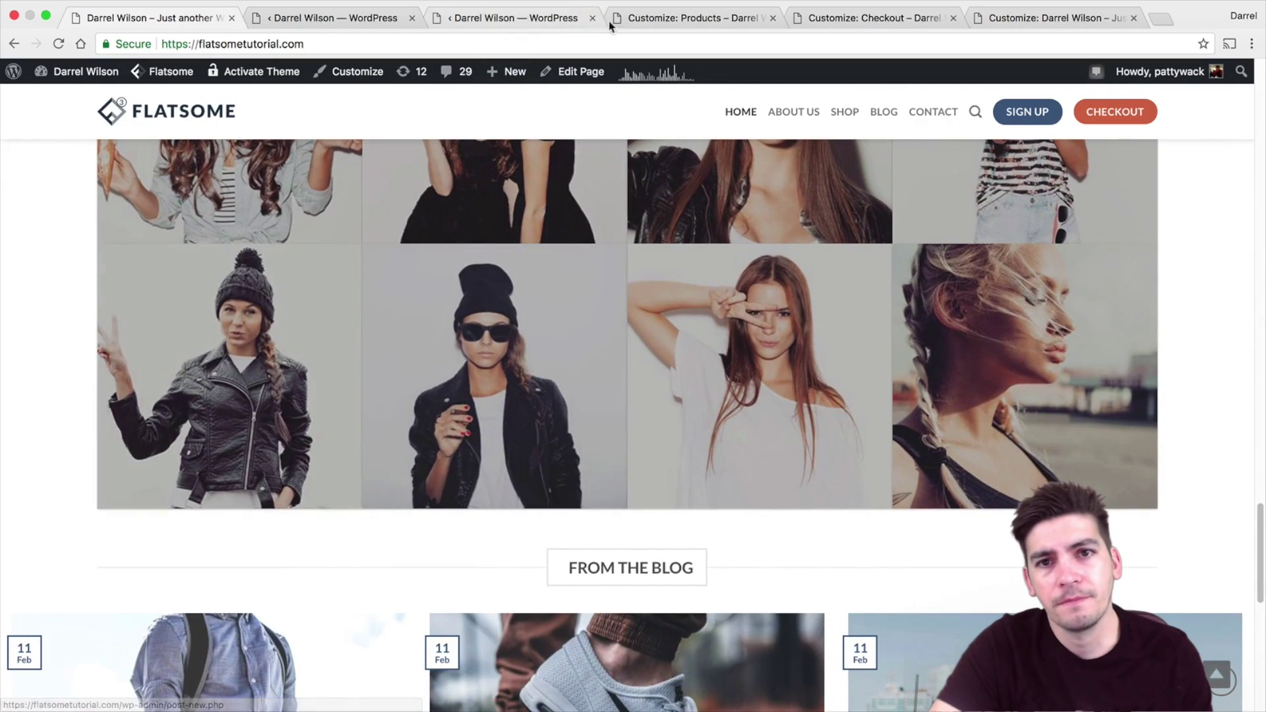
pyautogui.click(643, 24)
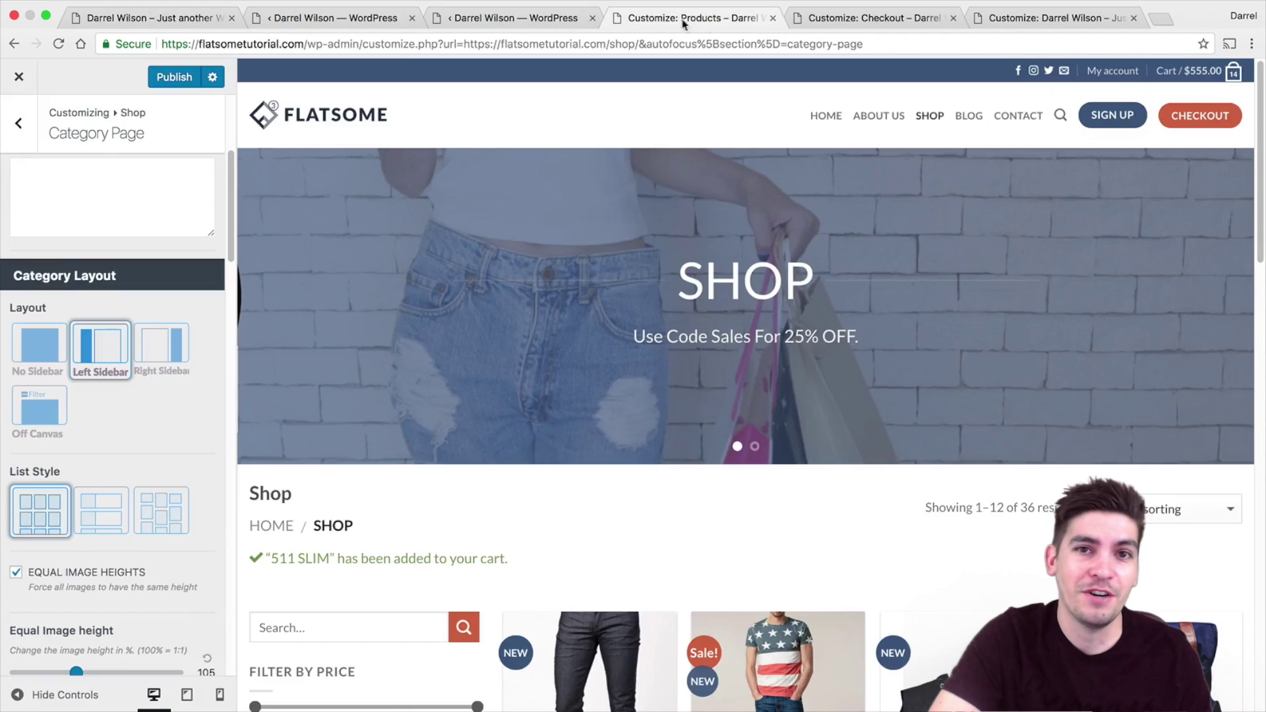
pyautogui.click(839, 21)
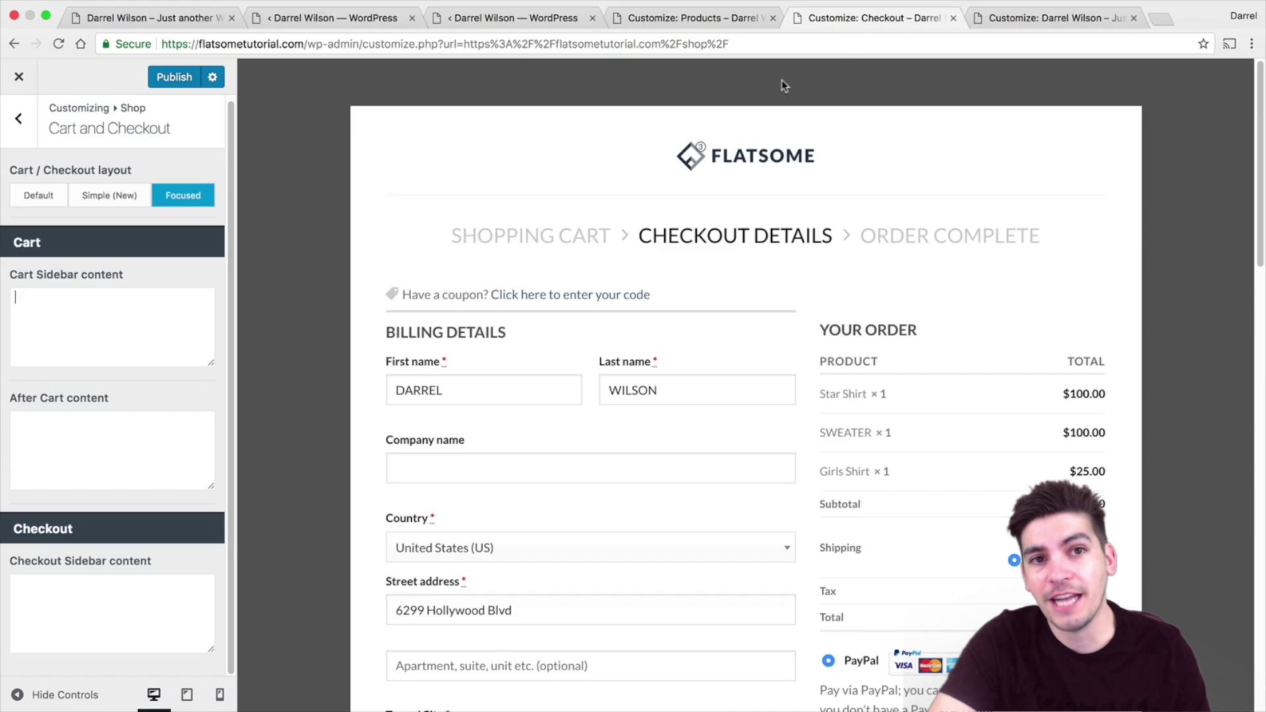
# Switch to the UX Builder tab and browse Flatsome Studio's 178 eCommerce layouts.
pyautogui.click(395, 21)
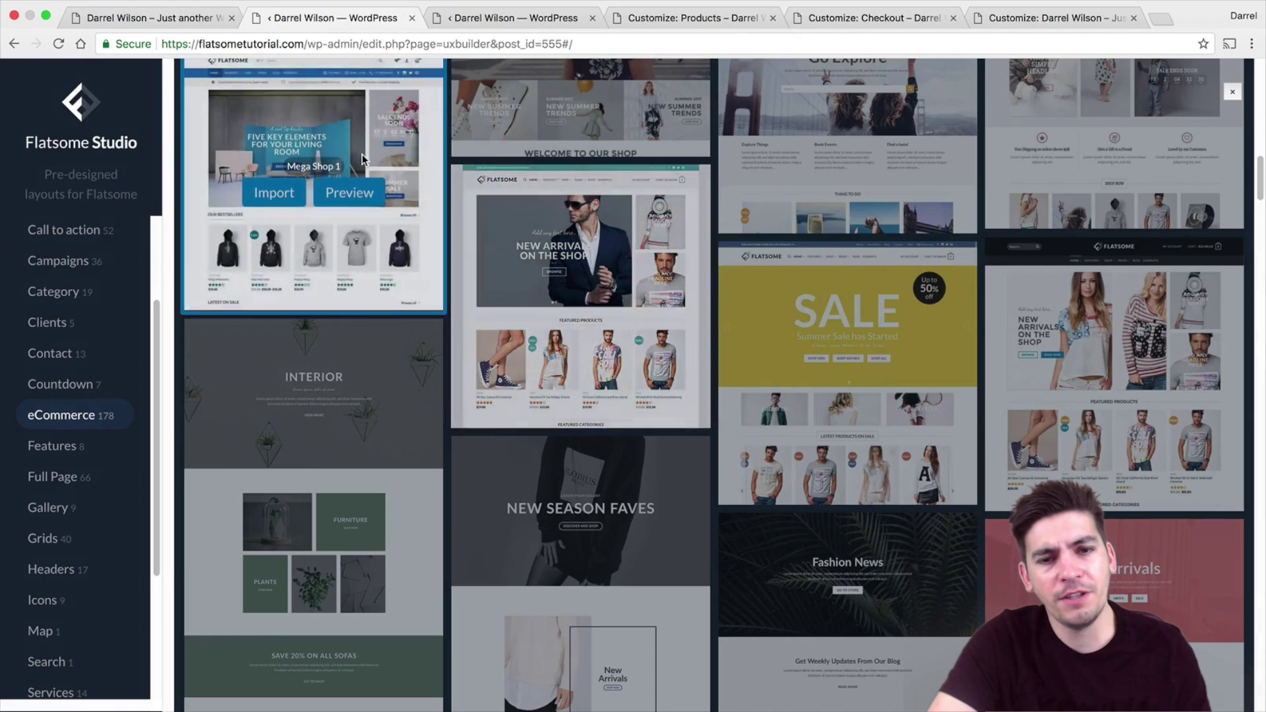
pyautogui.scroll(-2, 359, 315)
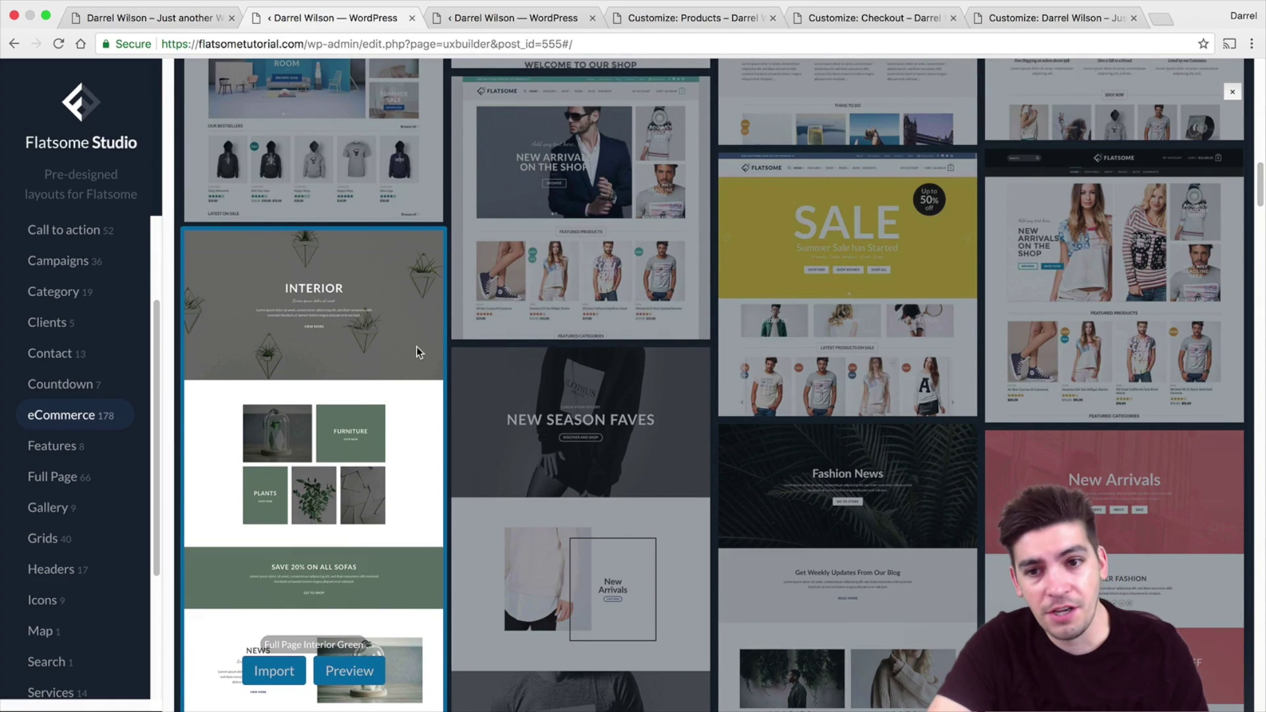
pyautogui.scroll(-12, 417, 346)
pyautogui.scroll(-10, 417, 346)
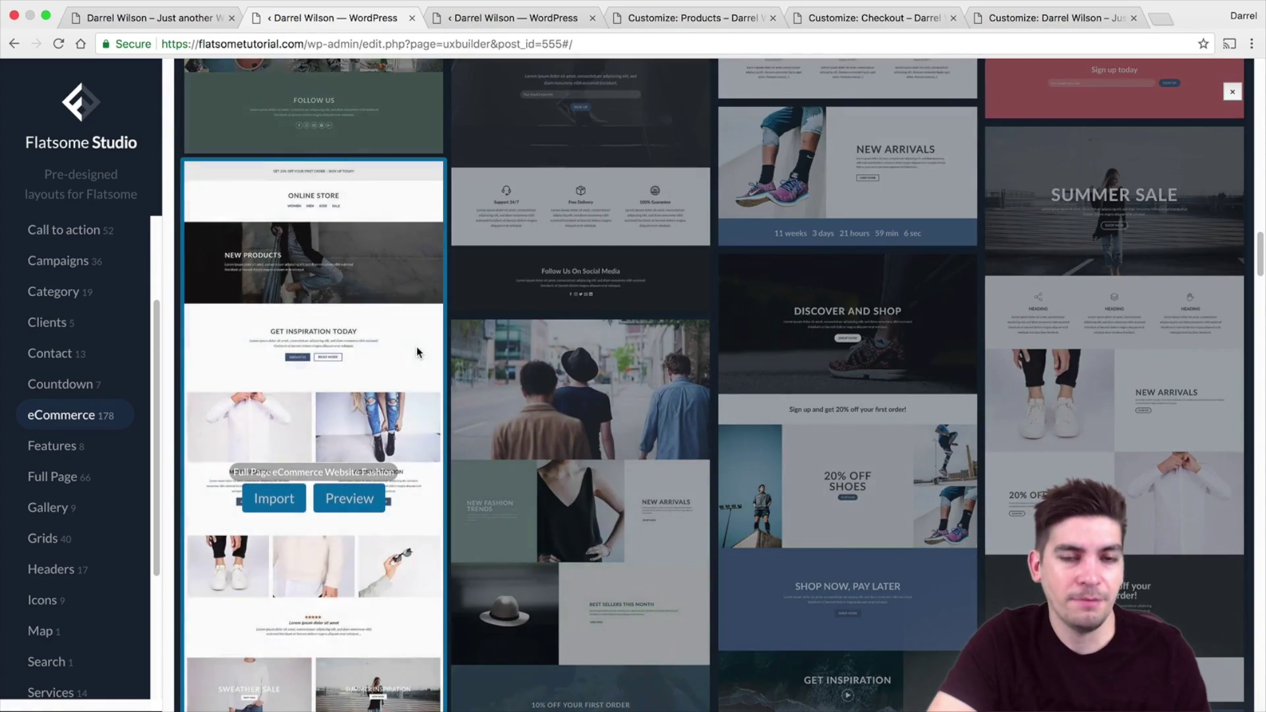
pyautogui.scroll(-10, 416, 346)
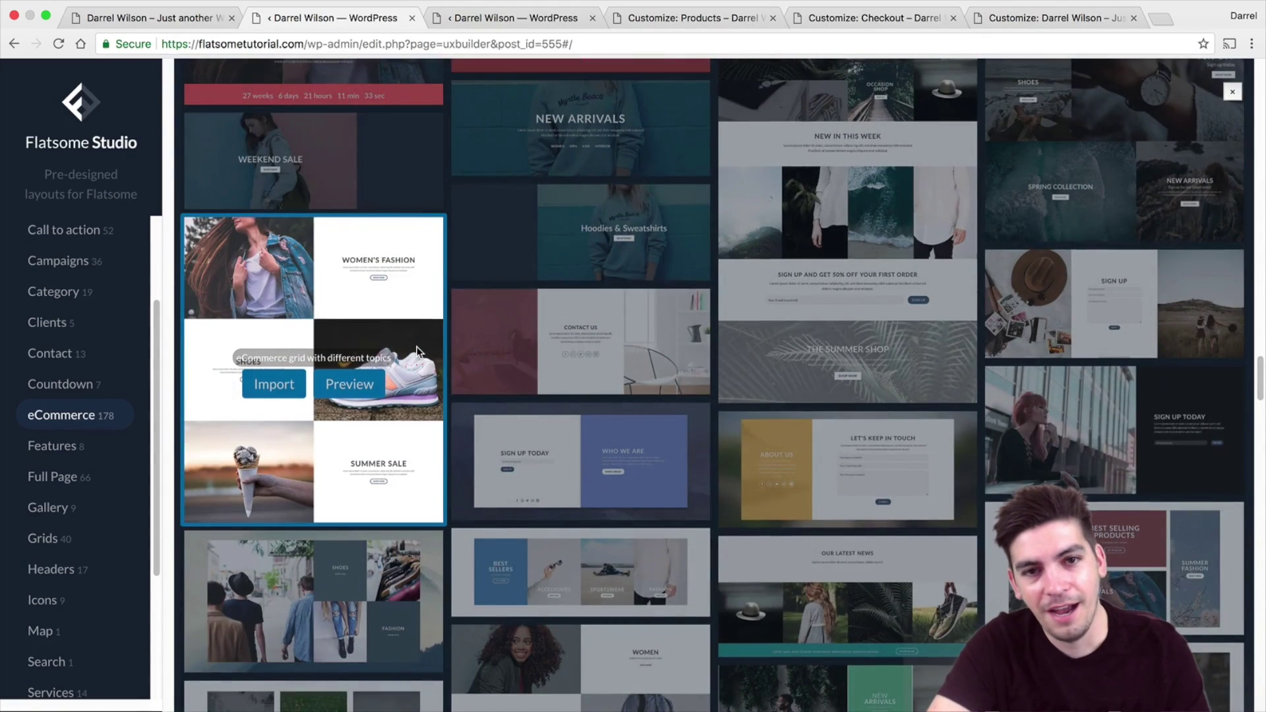
pyautogui.scroll(-8, 416, 346)
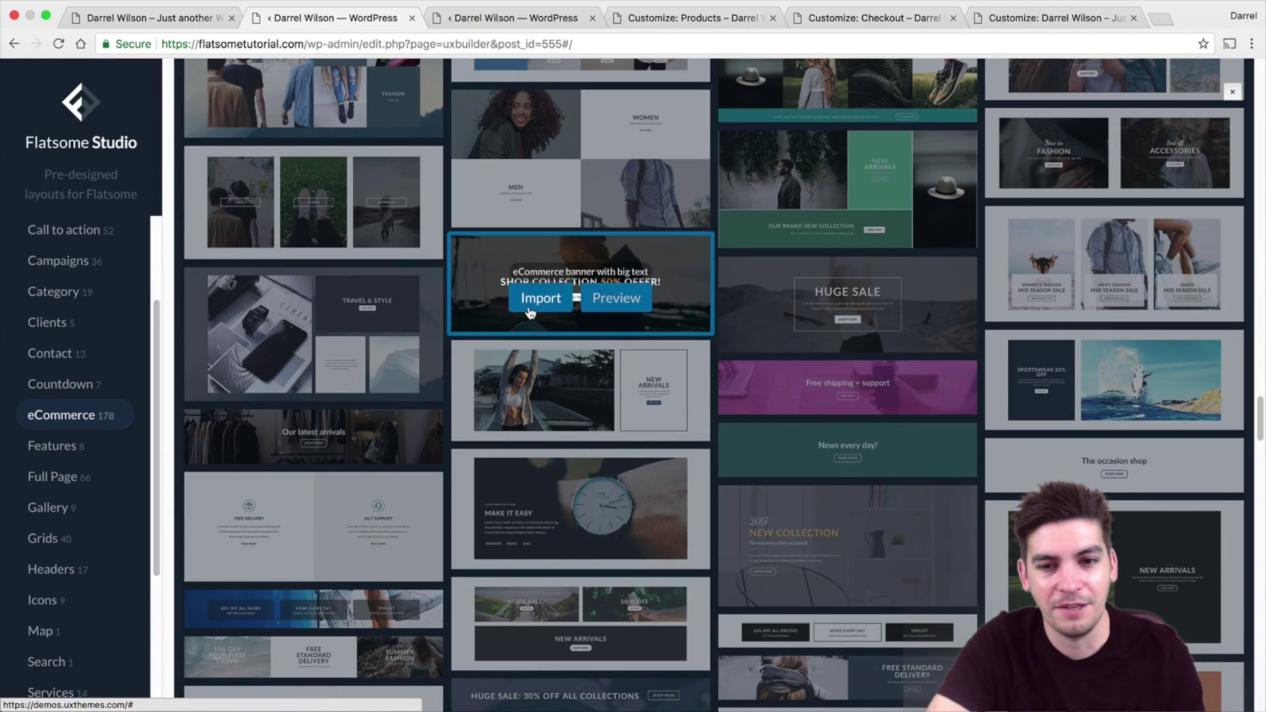
# Import the 'SHOP COLLECTION 50% OFFER!' banner, then open and close its text element's rich editor.
pyautogui.click(560, 300)
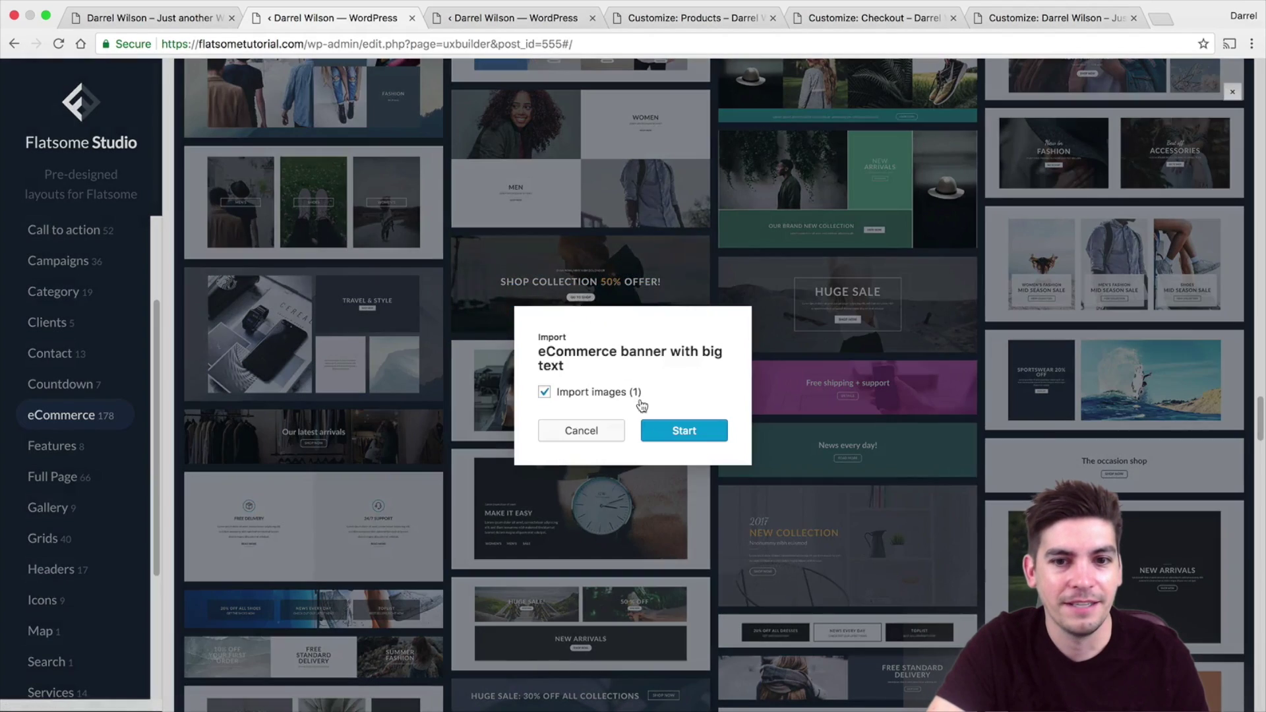
pyautogui.click(680, 427)
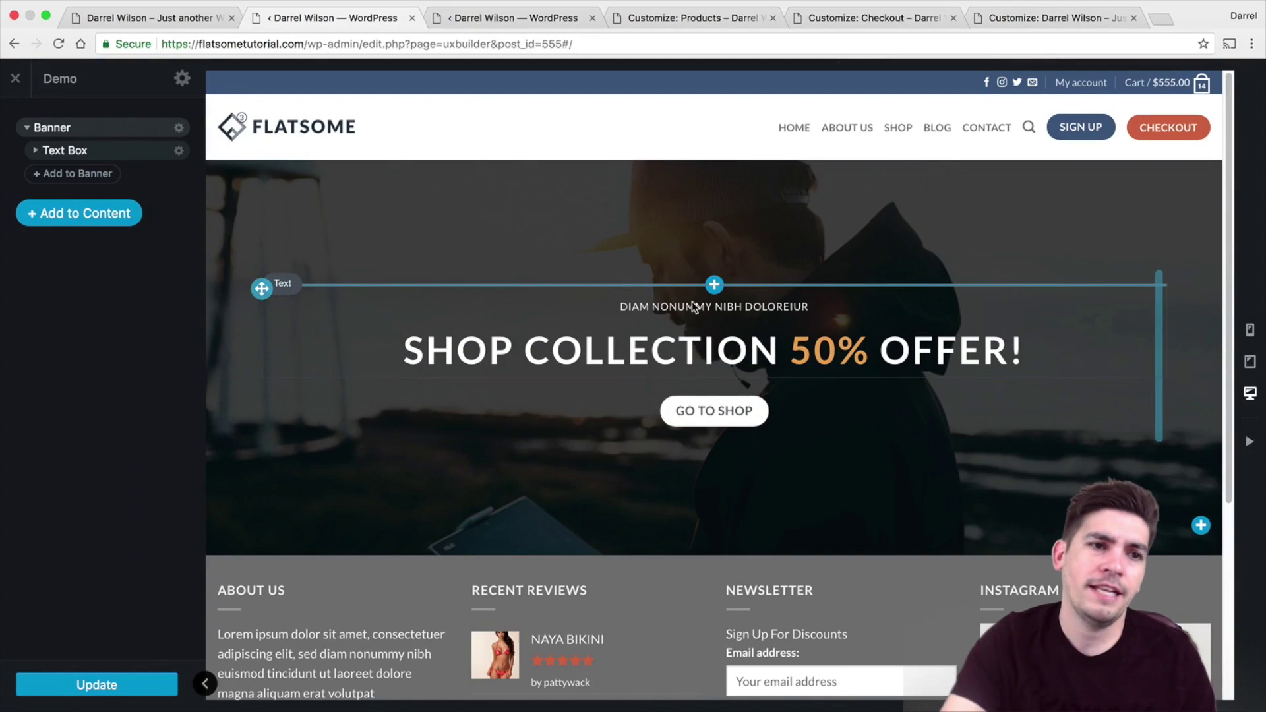
pyautogui.click(674, 341)
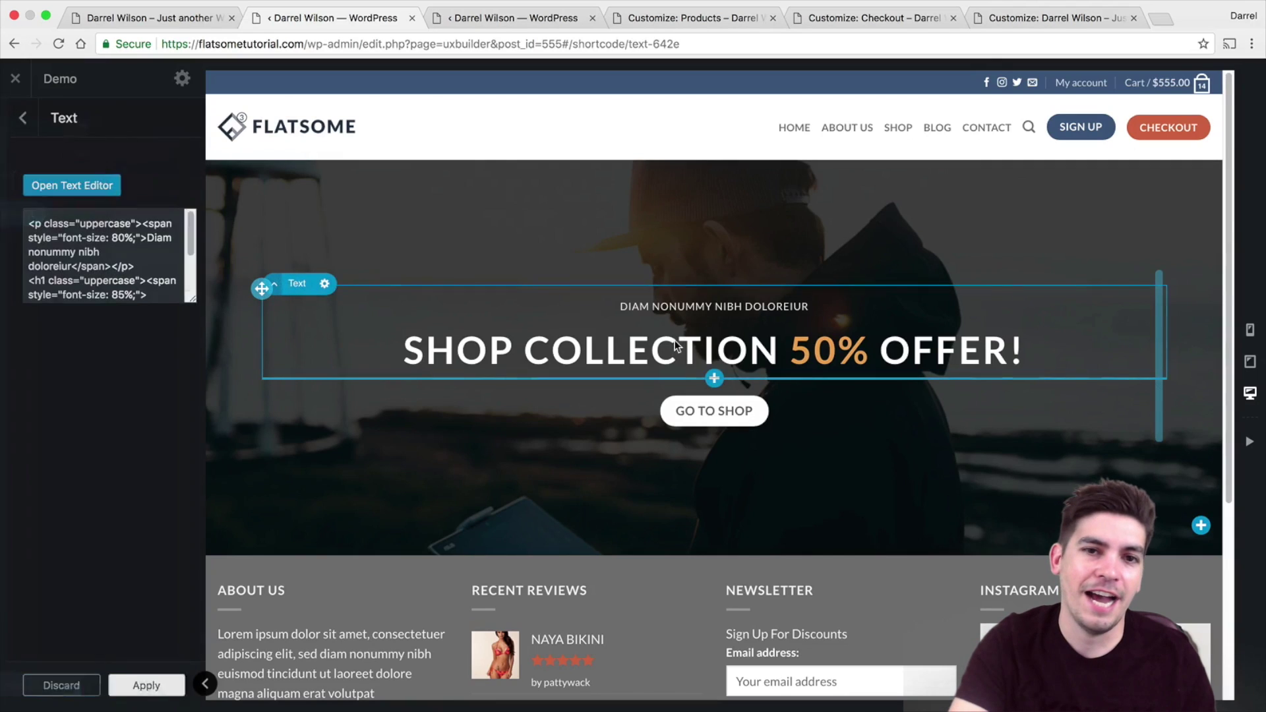
pyautogui.click(93, 185)
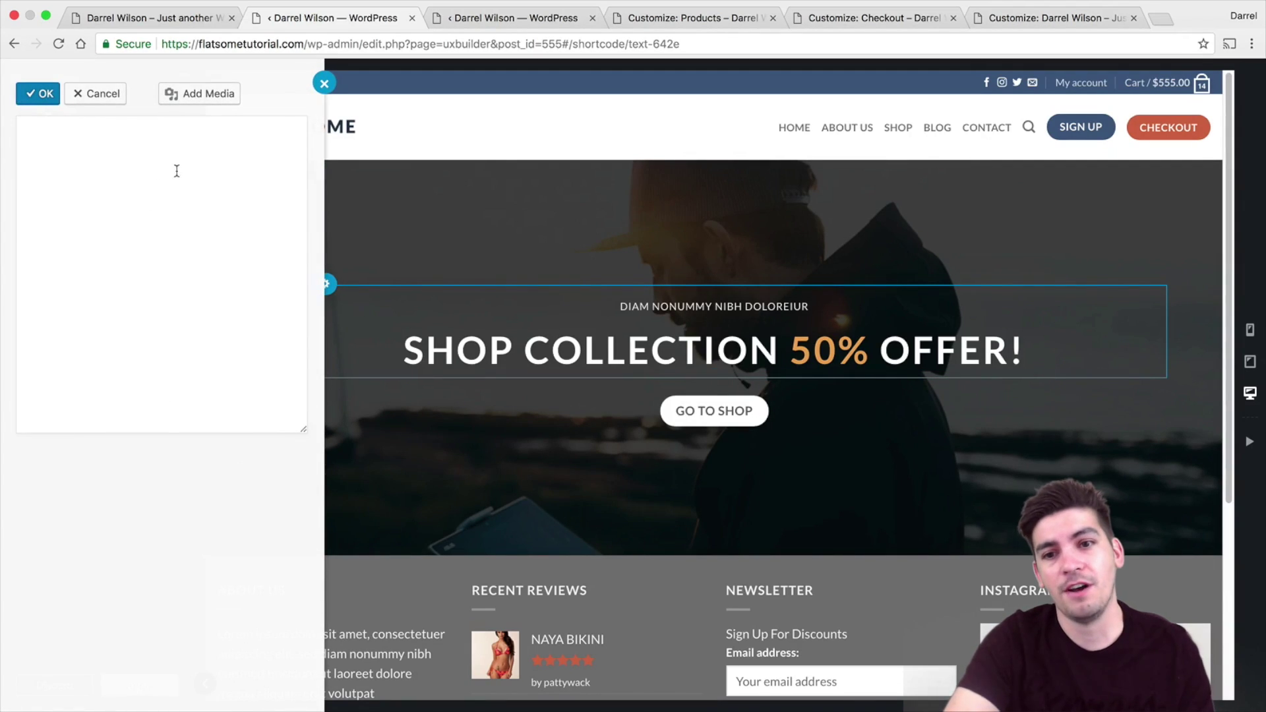
pyautogui.click(43, 97)
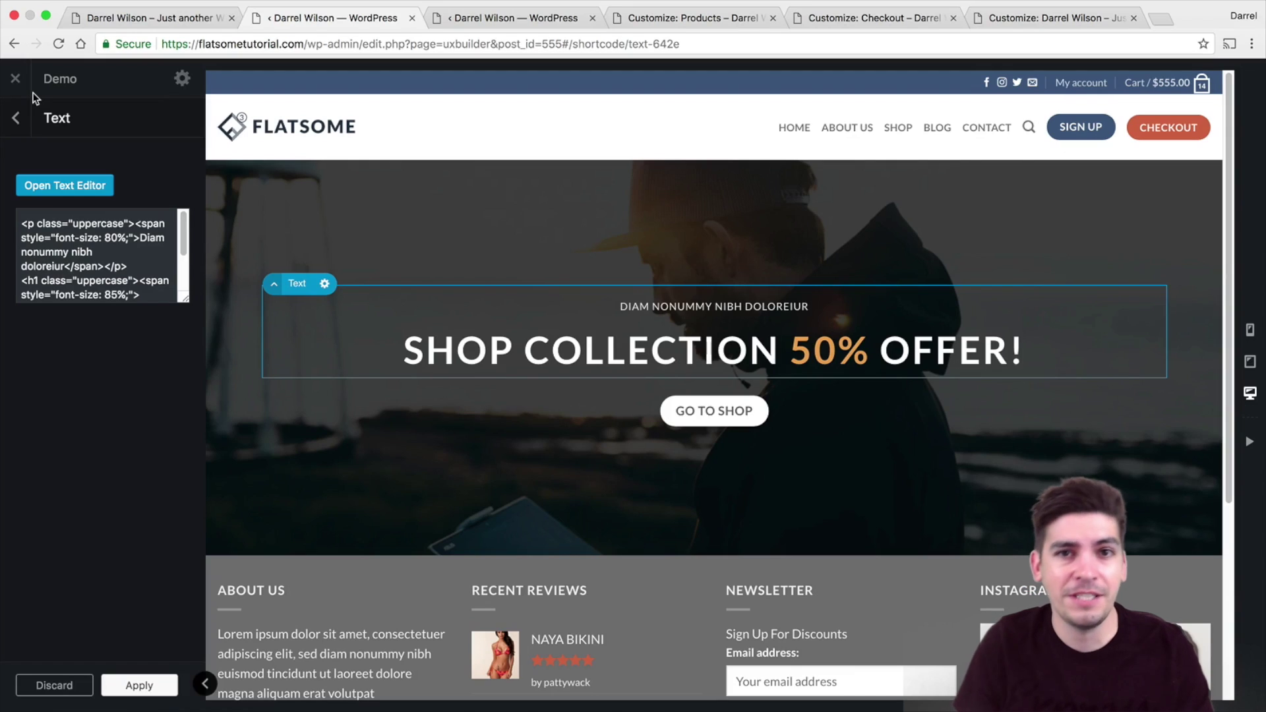
# In a new tab, search Google for 'envato market' and go to ThemeForest via market.envato.com.
pyautogui.click(1159, 19)
pyautogui.write('envato market')
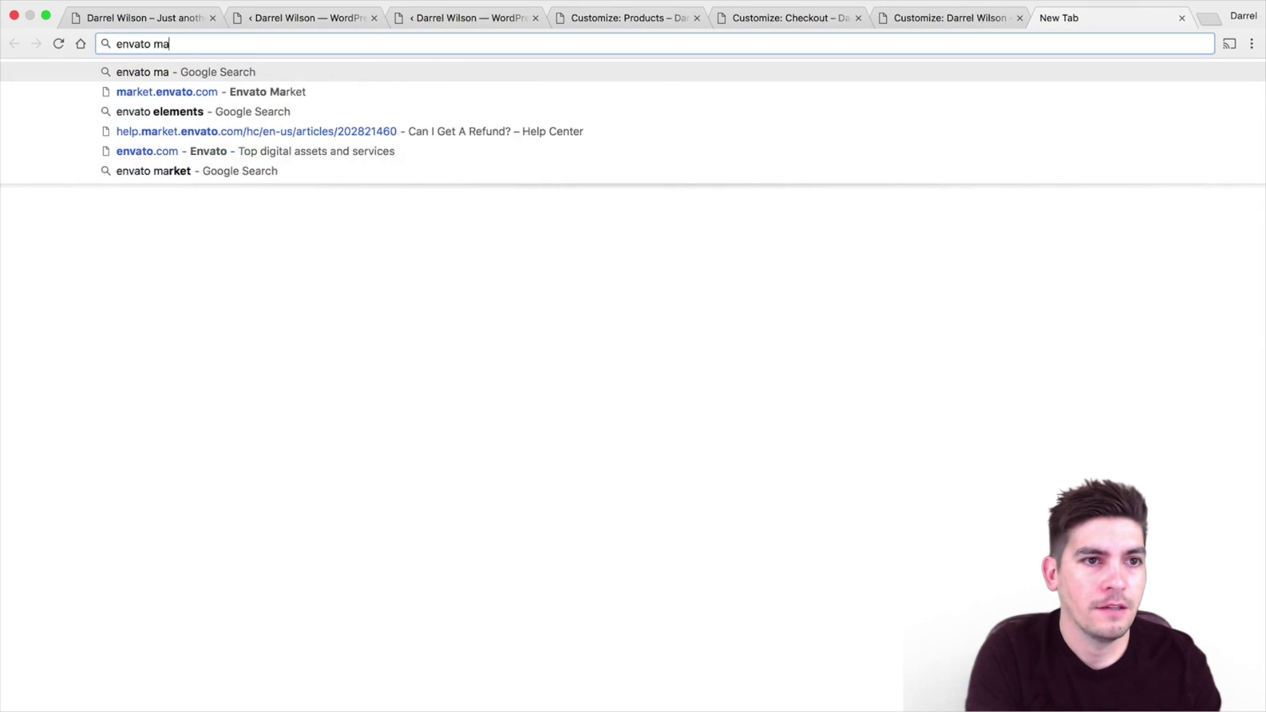
pyautogui.press('Return')
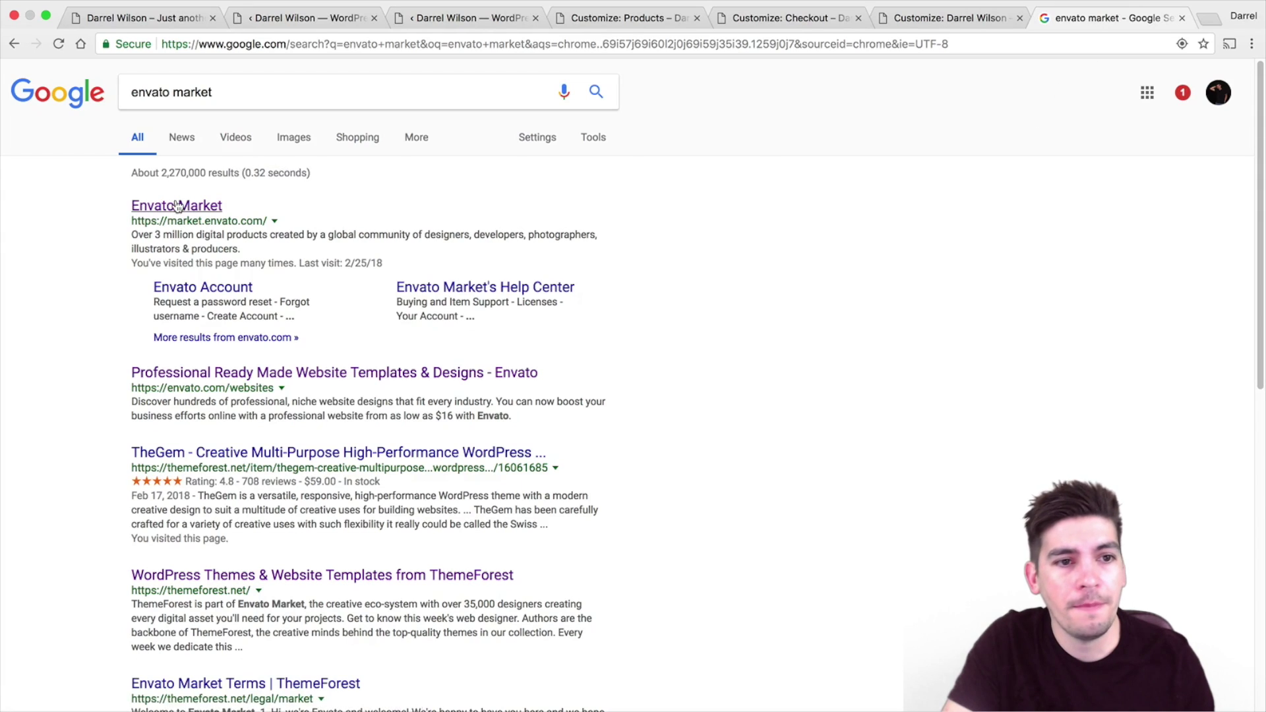
pyautogui.click(176, 206)
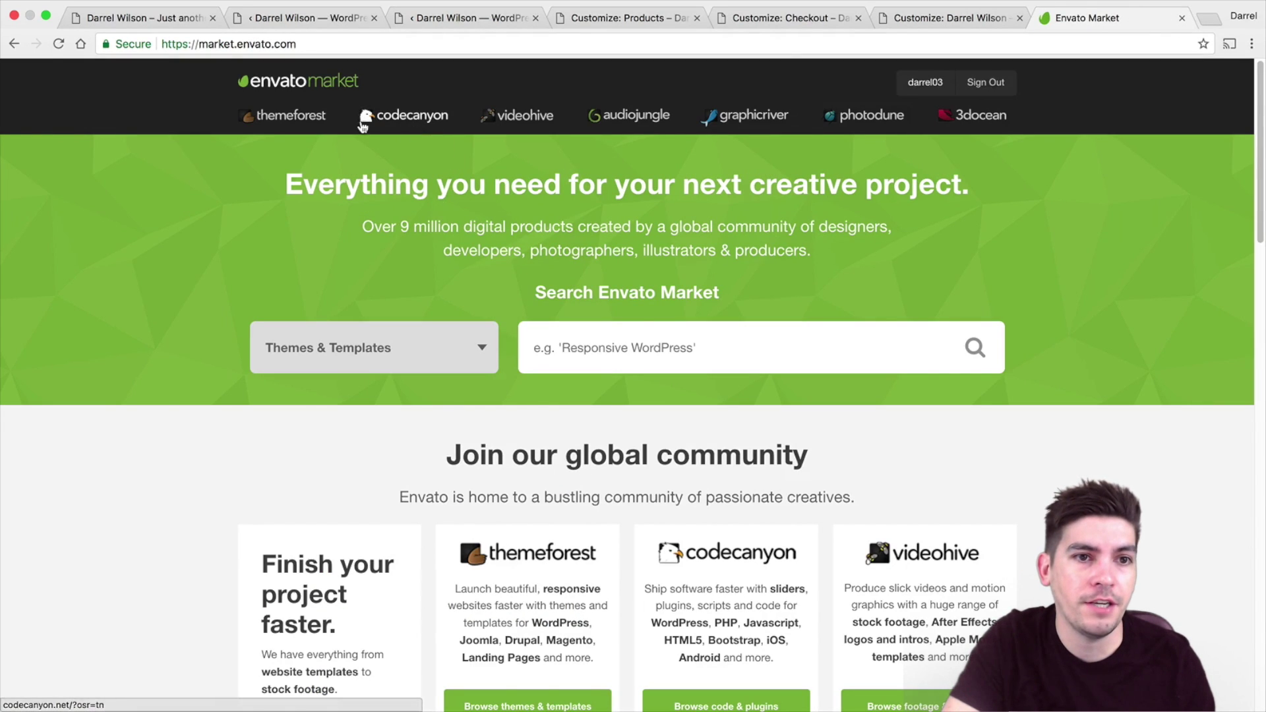
pyautogui.click(311, 120)
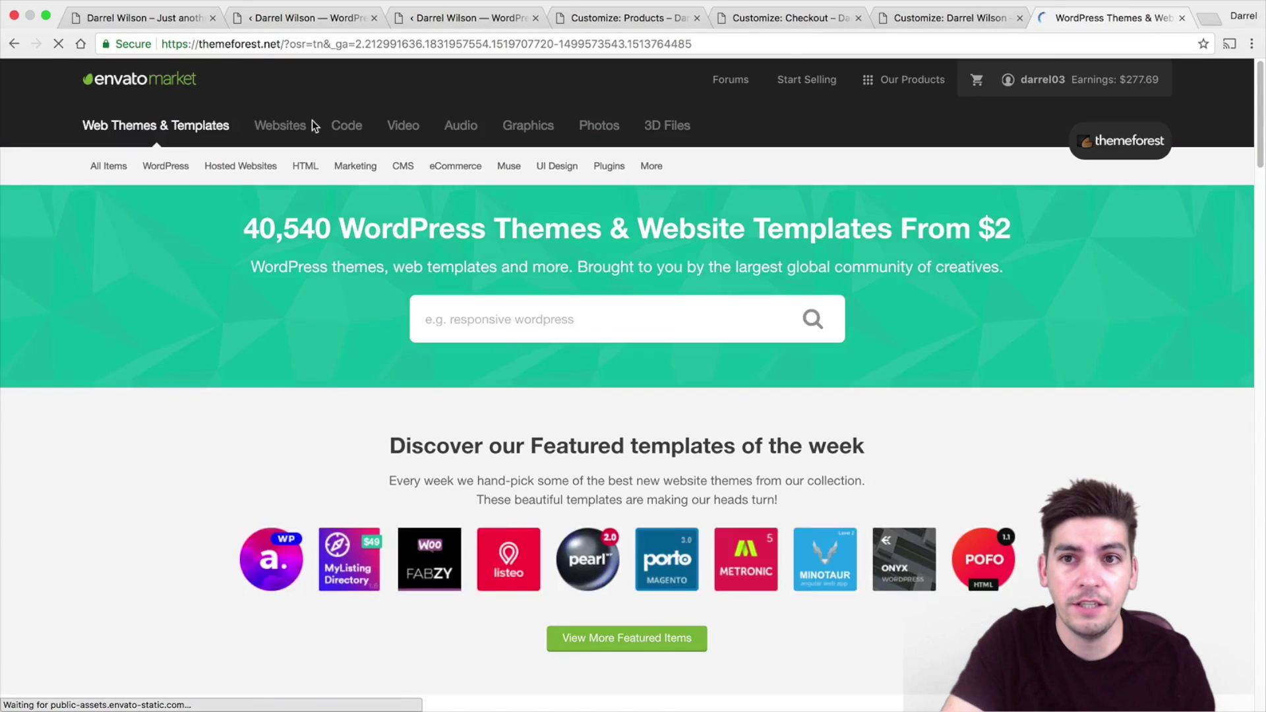
# Open ThemeForest's WordPress > eCommerce category, listing 1,186 eCommerce themes.
pyautogui.moveTo(177, 226)
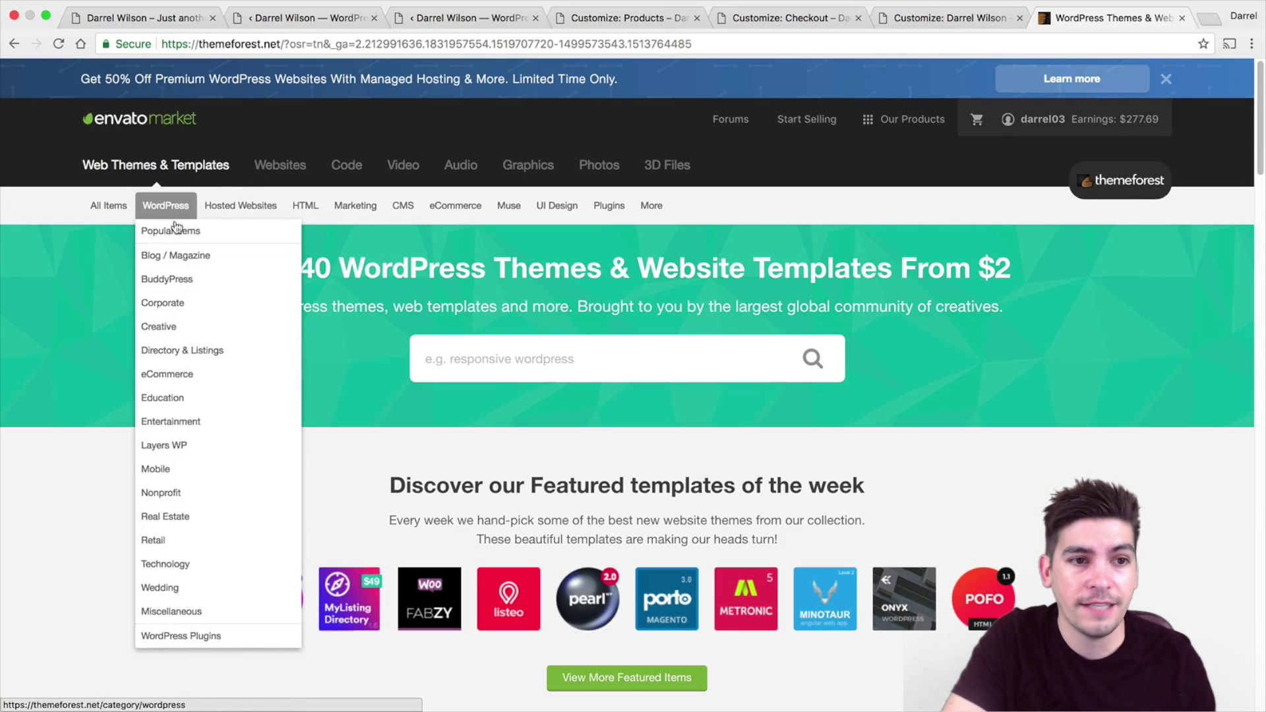
pyautogui.click(172, 374)
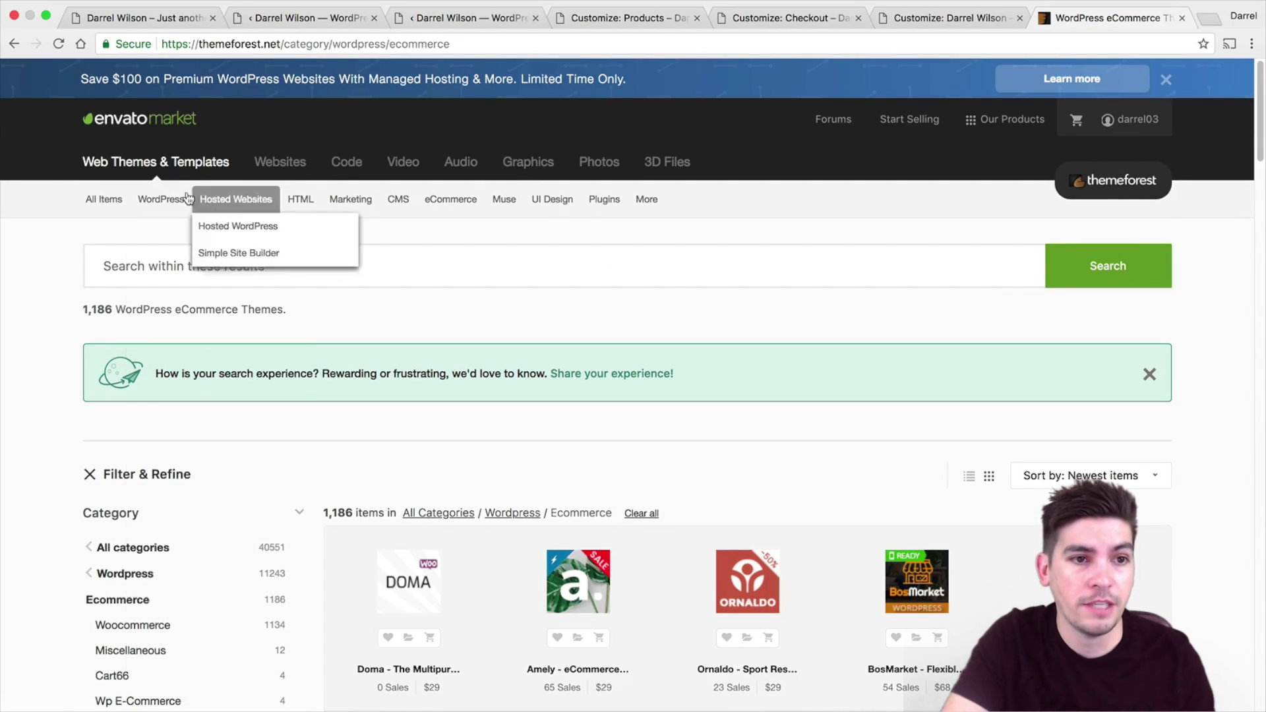
pyautogui.moveTo(173, 199)
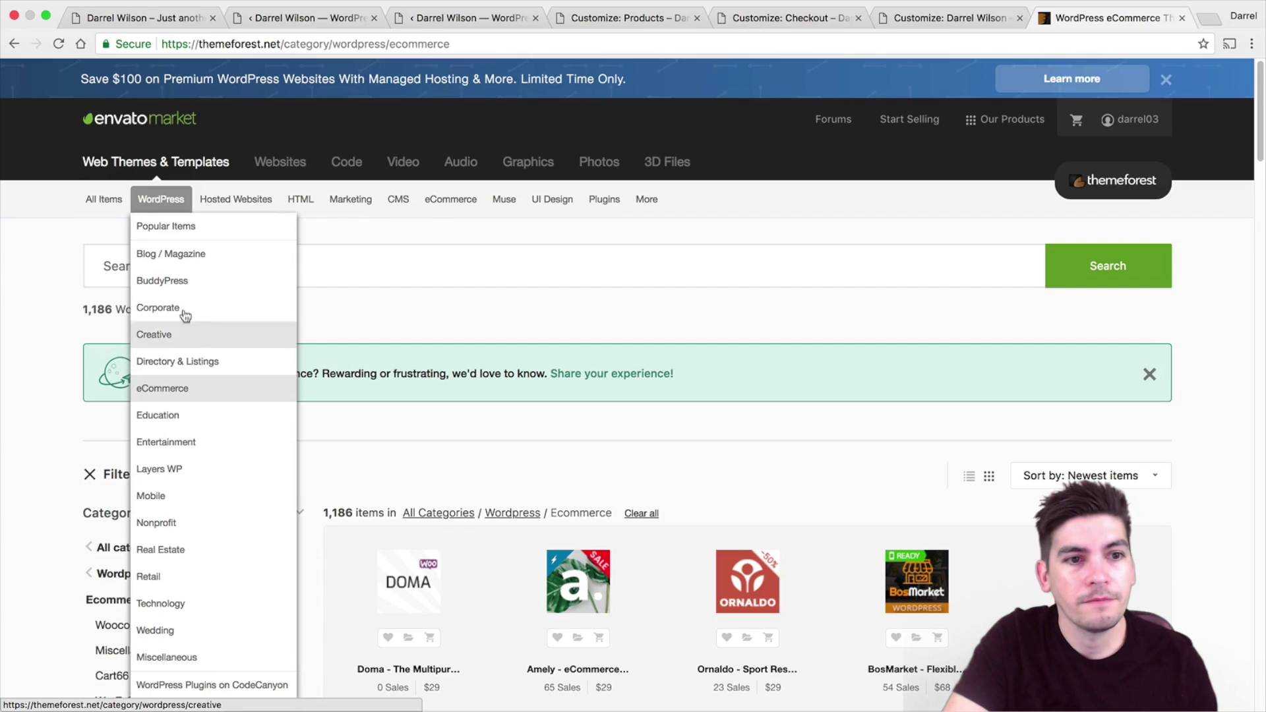
pyautogui.click(174, 227)
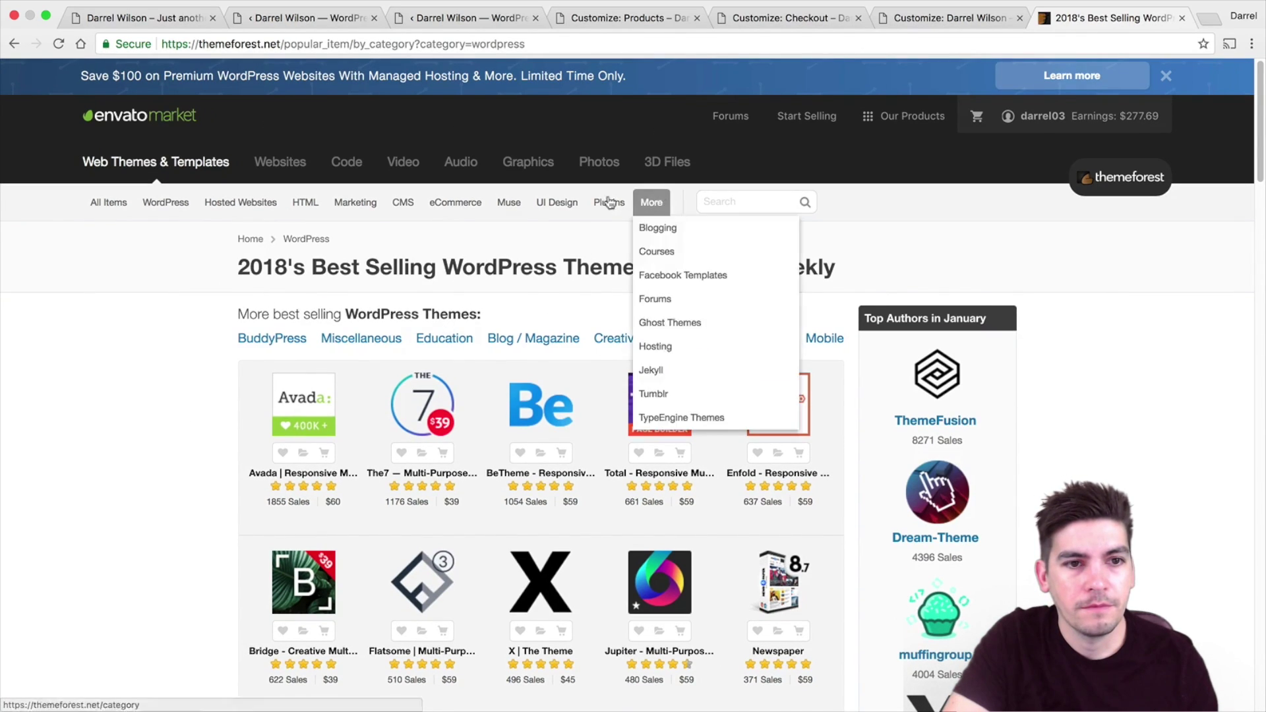
pyautogui.moveTo(165, 203)
pyautogui.click(165, 370)
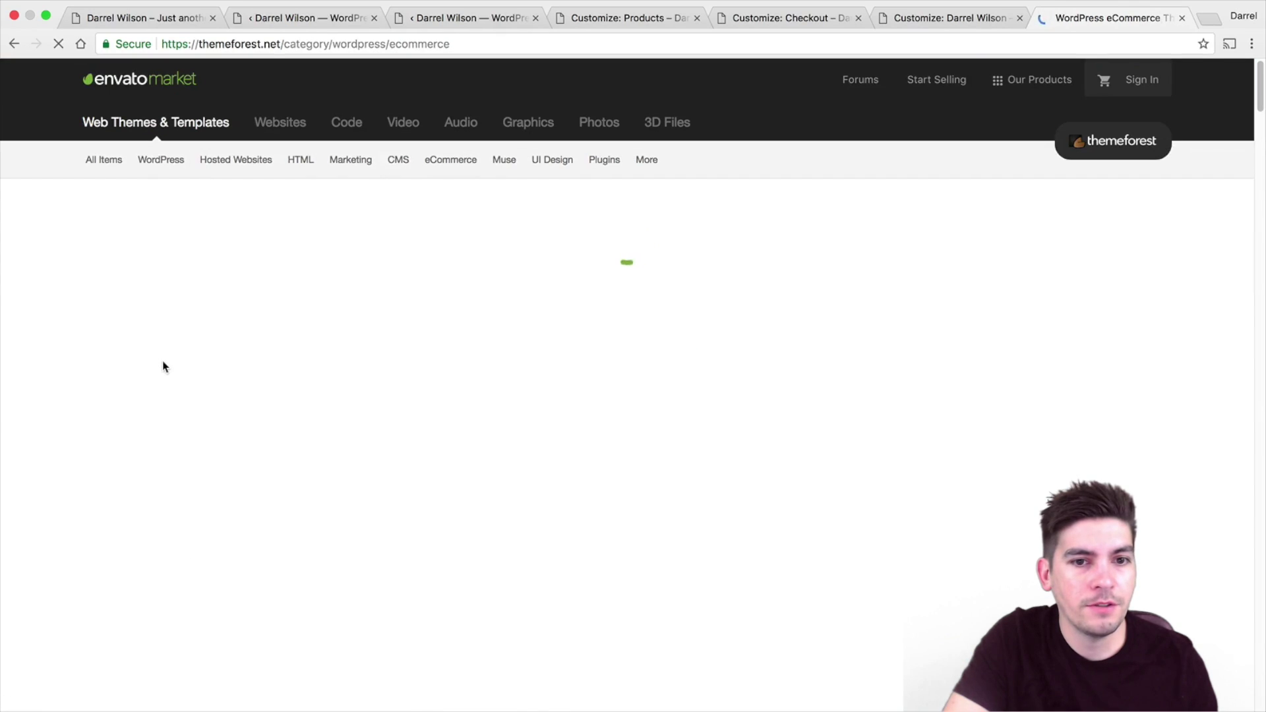
pyautogui.scroll(-1, 637, 405)
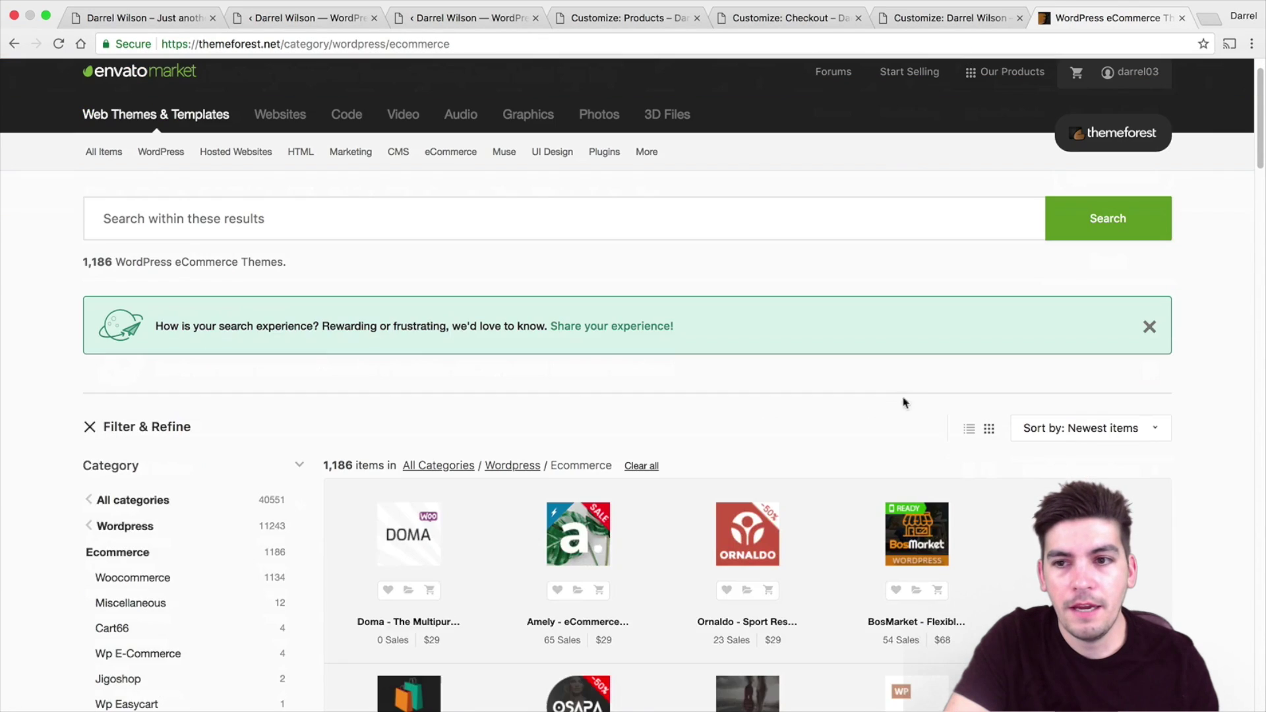
# Sort the eCommerce themes by Best sellers, dismiss the feedback banner, and browse the Flatsome-led results.
pyautogui.click(1103, 424)
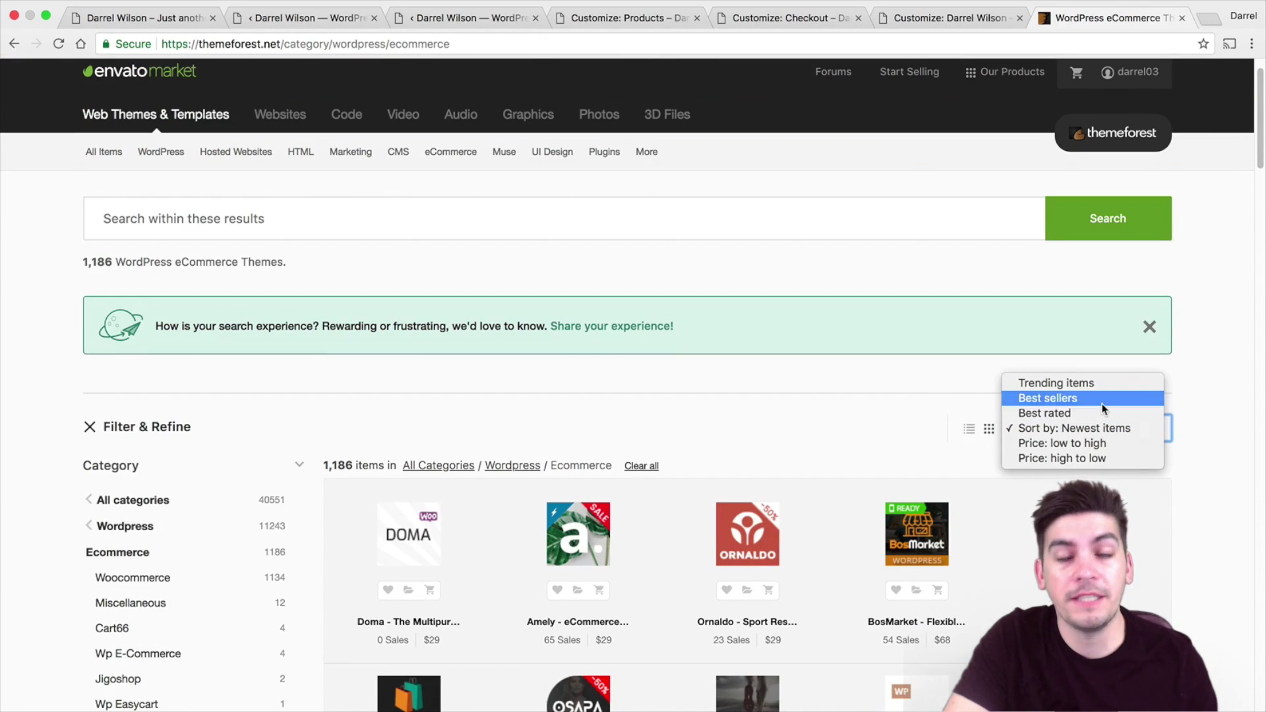
pyautogui.click(1102, 400)
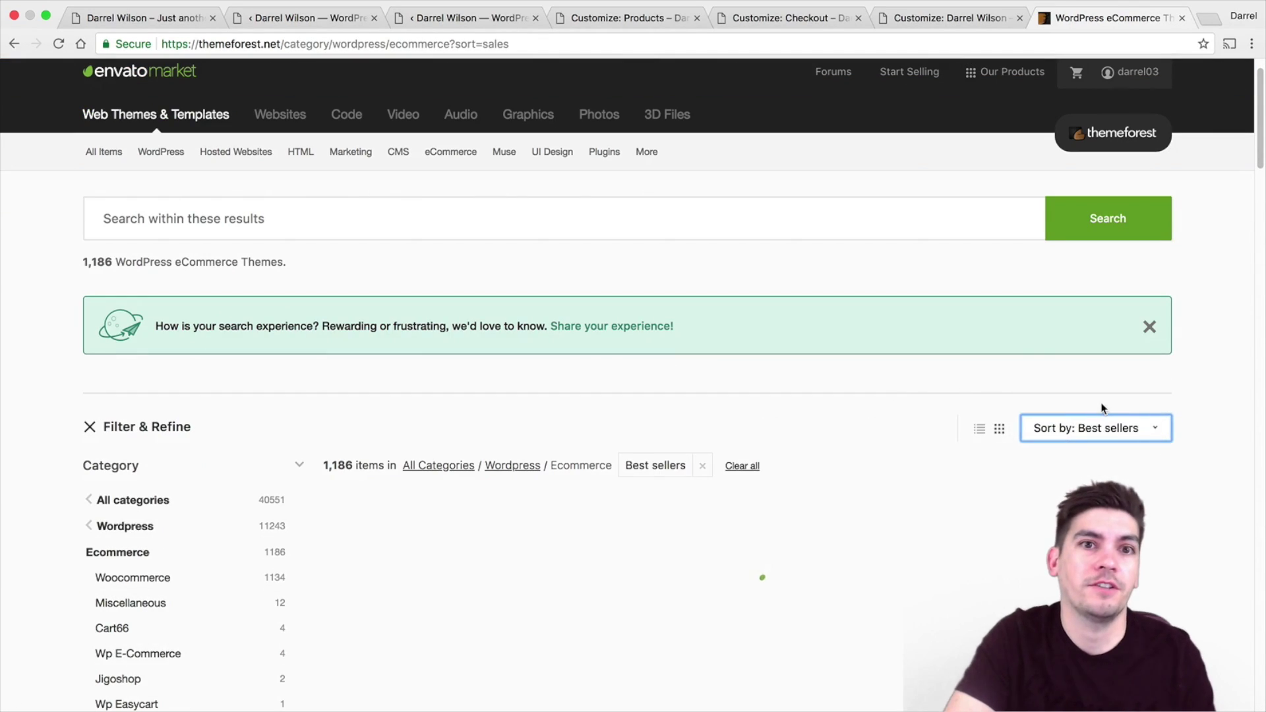
pyautogui.click(1149, 327)
pyautogui.scroll(-1, 989, 336)
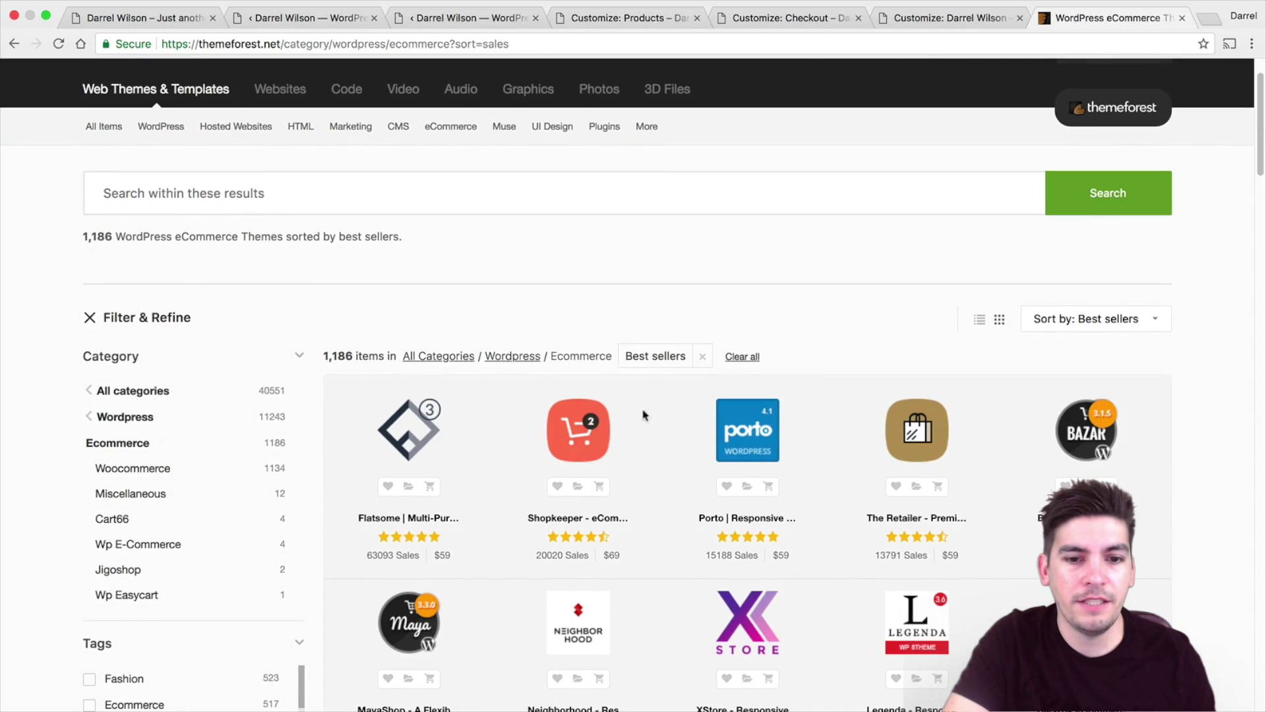
pyautogui.moveTo(426, 447)
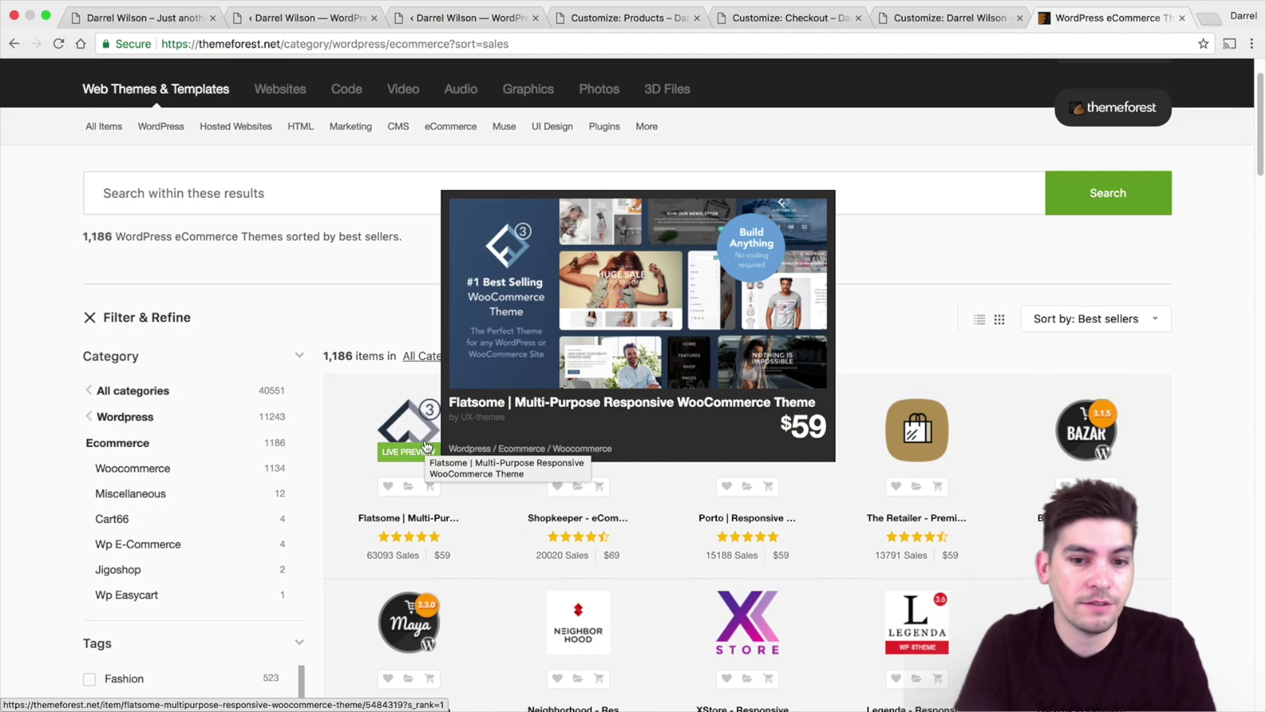
pyautogui.moveTo(590, 464)
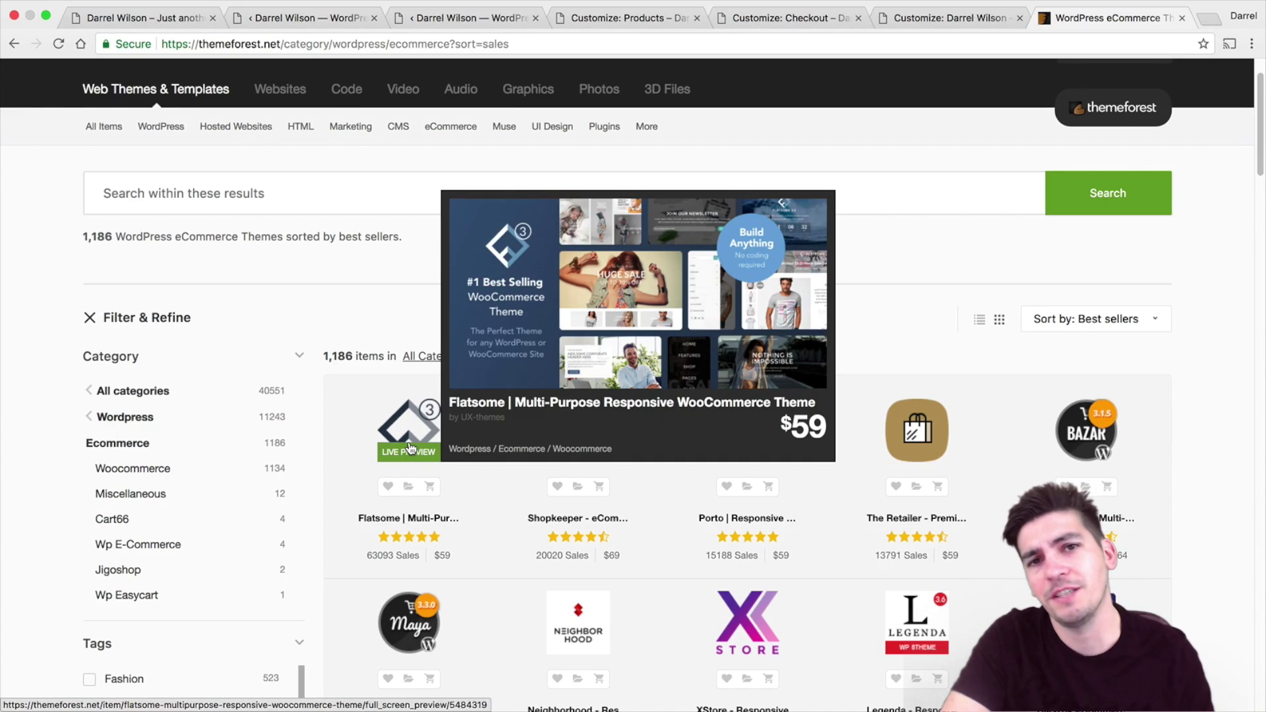
pyautogui.scroll(-1, 410, 448)
pyautogui.scroll(-5, 413, 431)
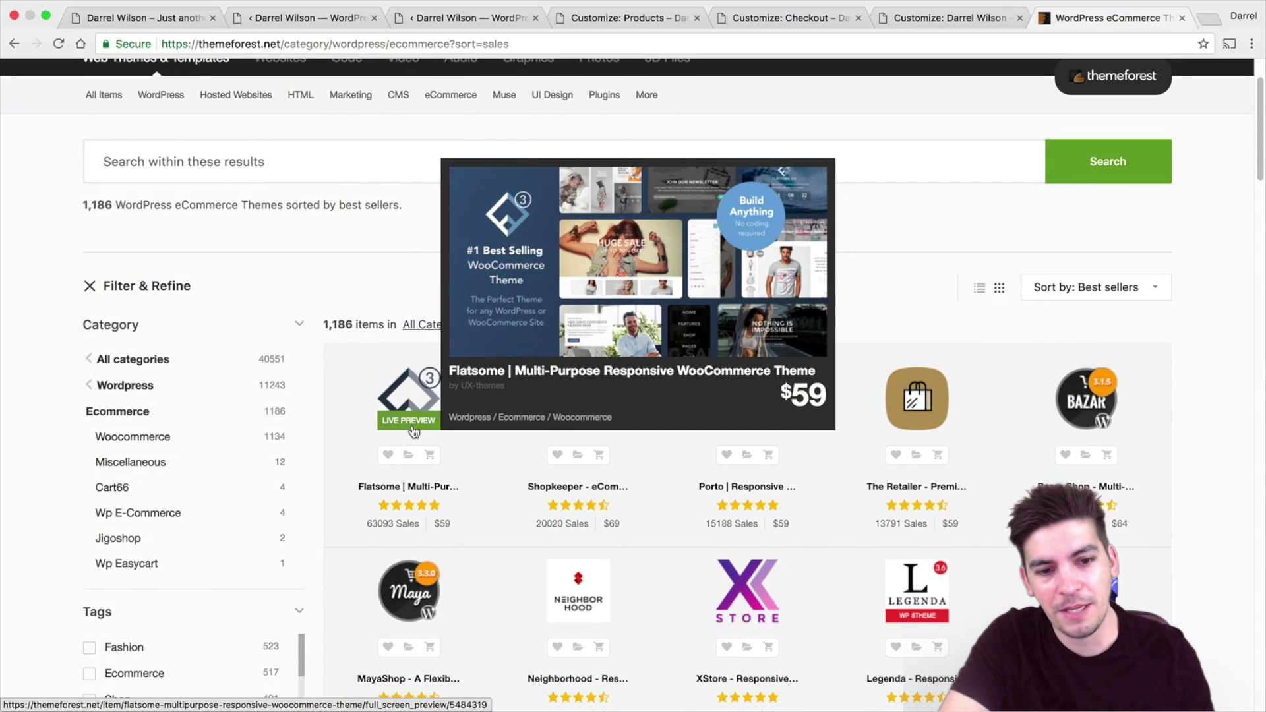
pyautogui.scroll(-3, 411, 422)
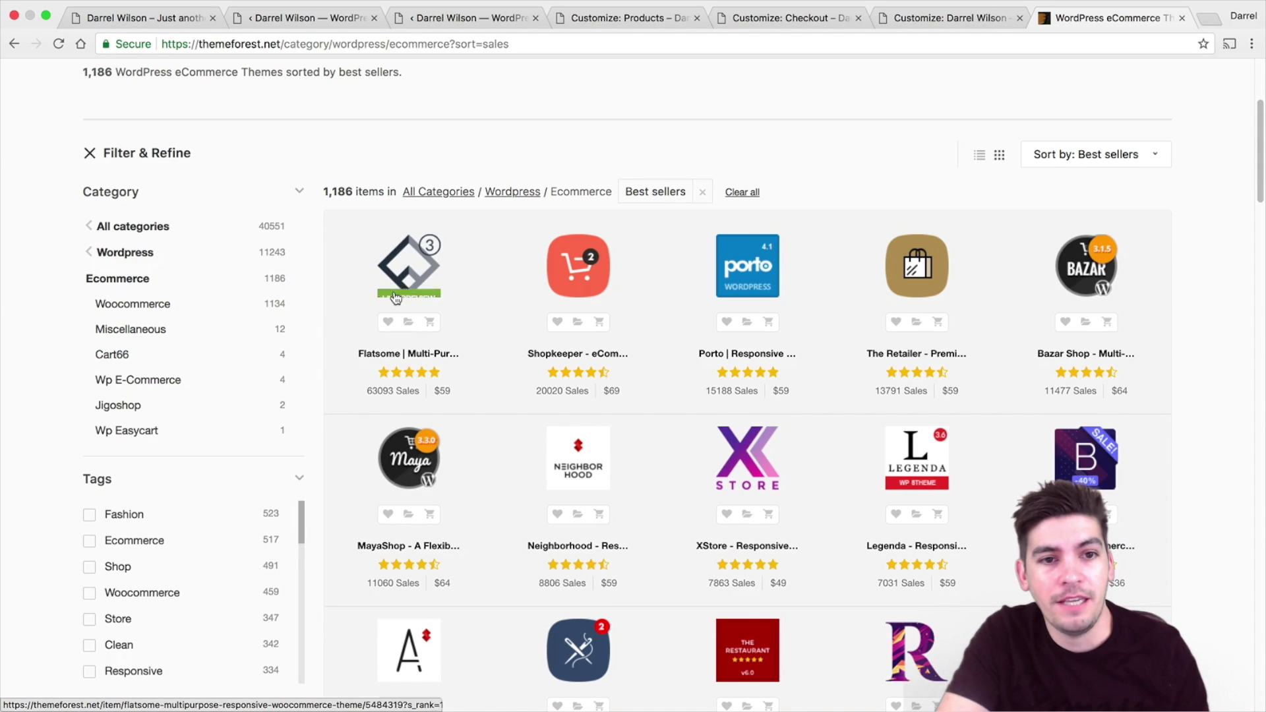
pyautogui.moveTo(395, 295)
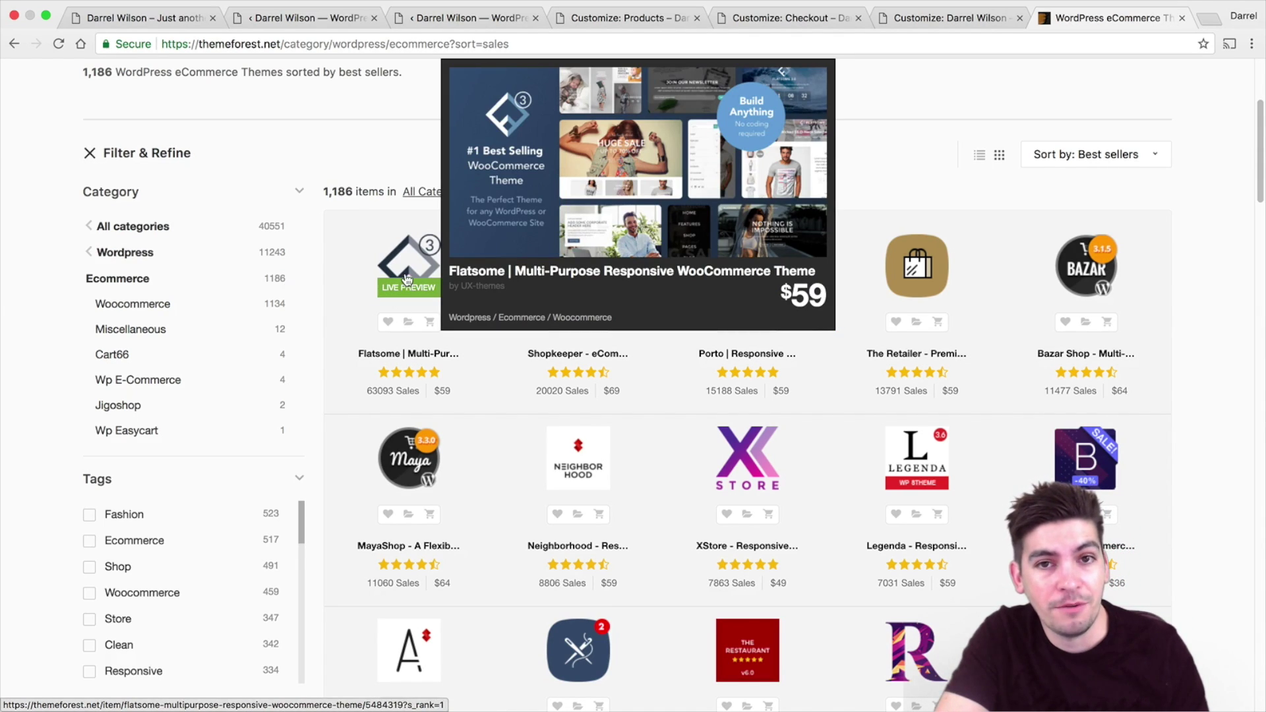
# Open the Flatsome item page and scroll from its licence box down to the author box and description.
pyautogui.click(420, 268)
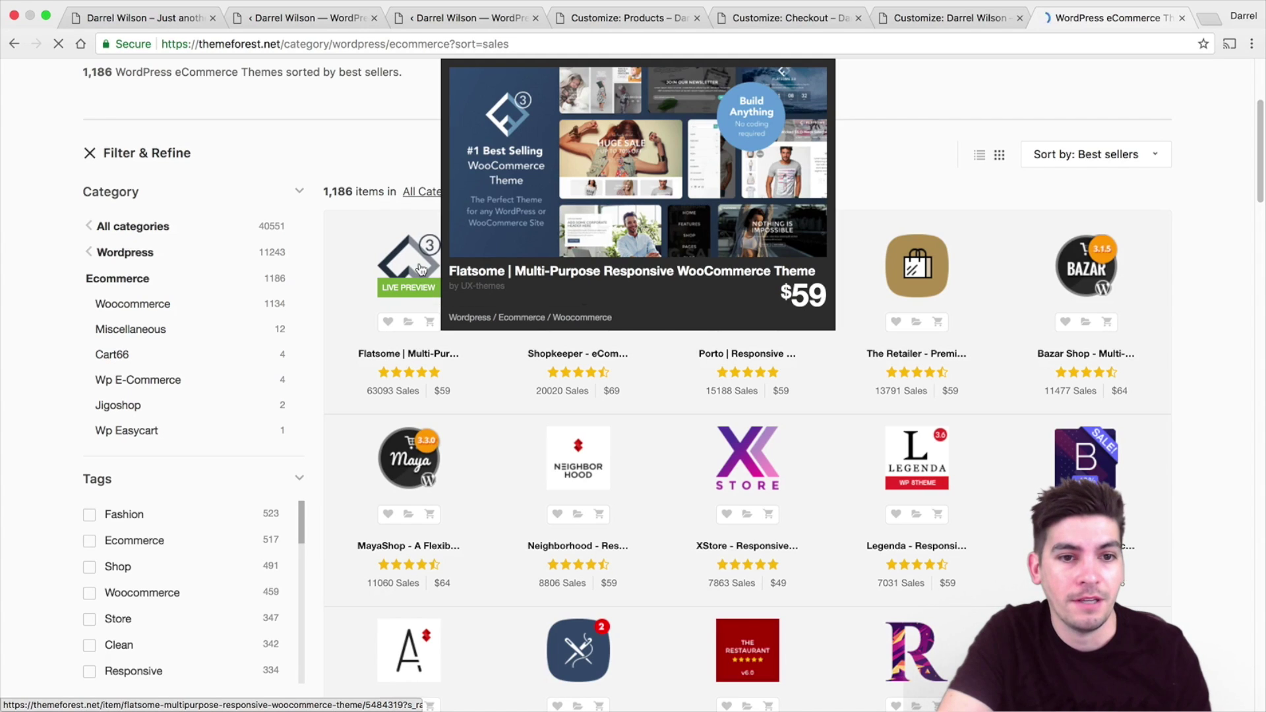
pyautogui.scroll(-1, 145, 360)
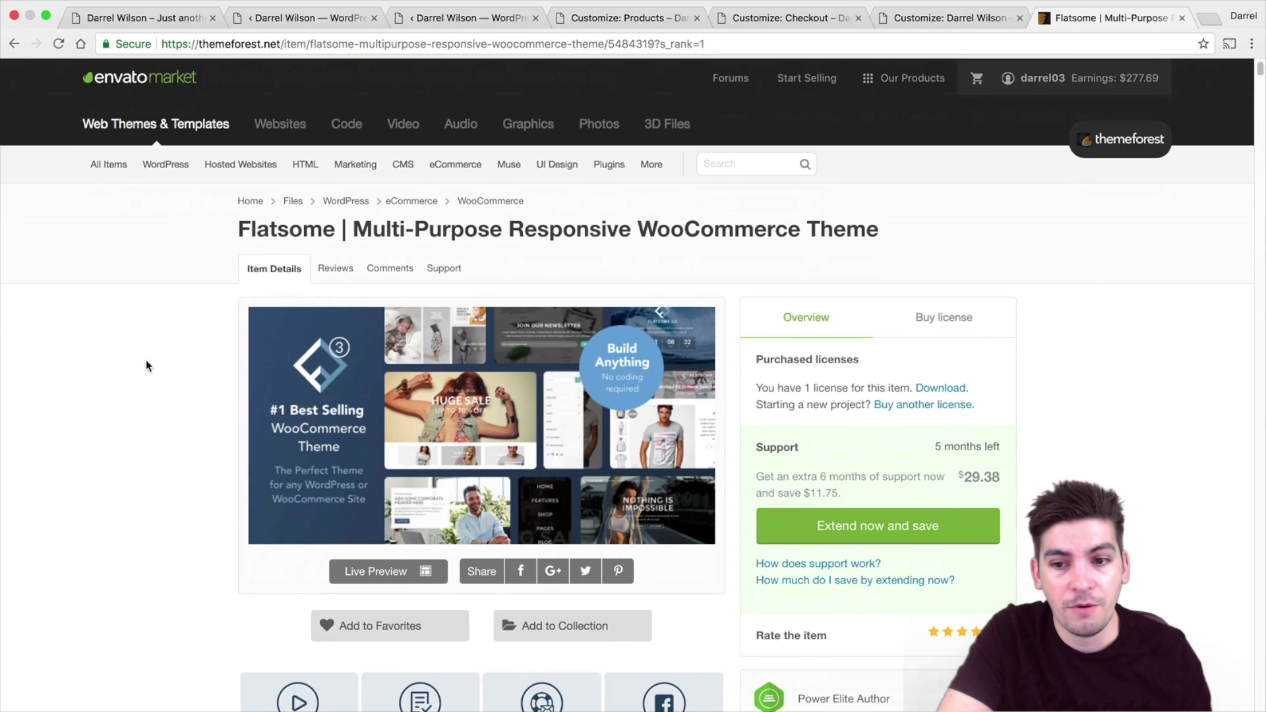
pyautogui.scroll(-5, 145, 355)
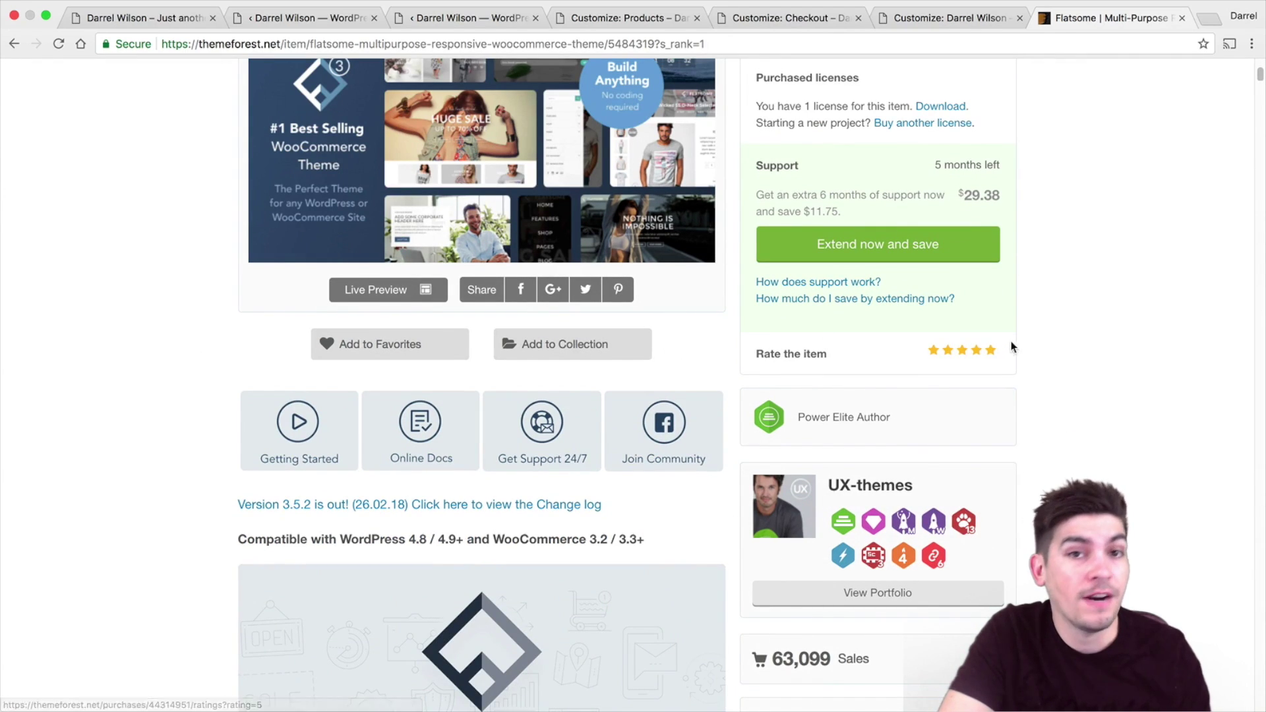
pyautogui.scroll(5, 1194, 241)
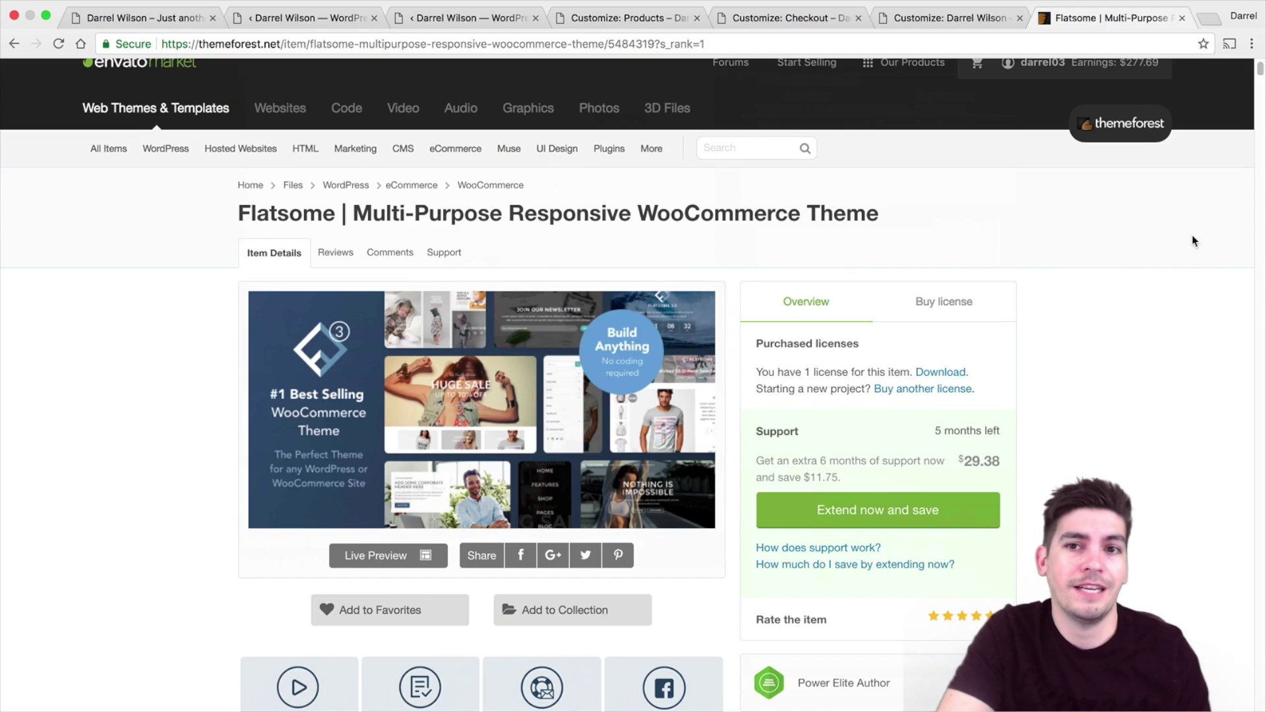
pyautogui.scroll(2, 1194, 349)
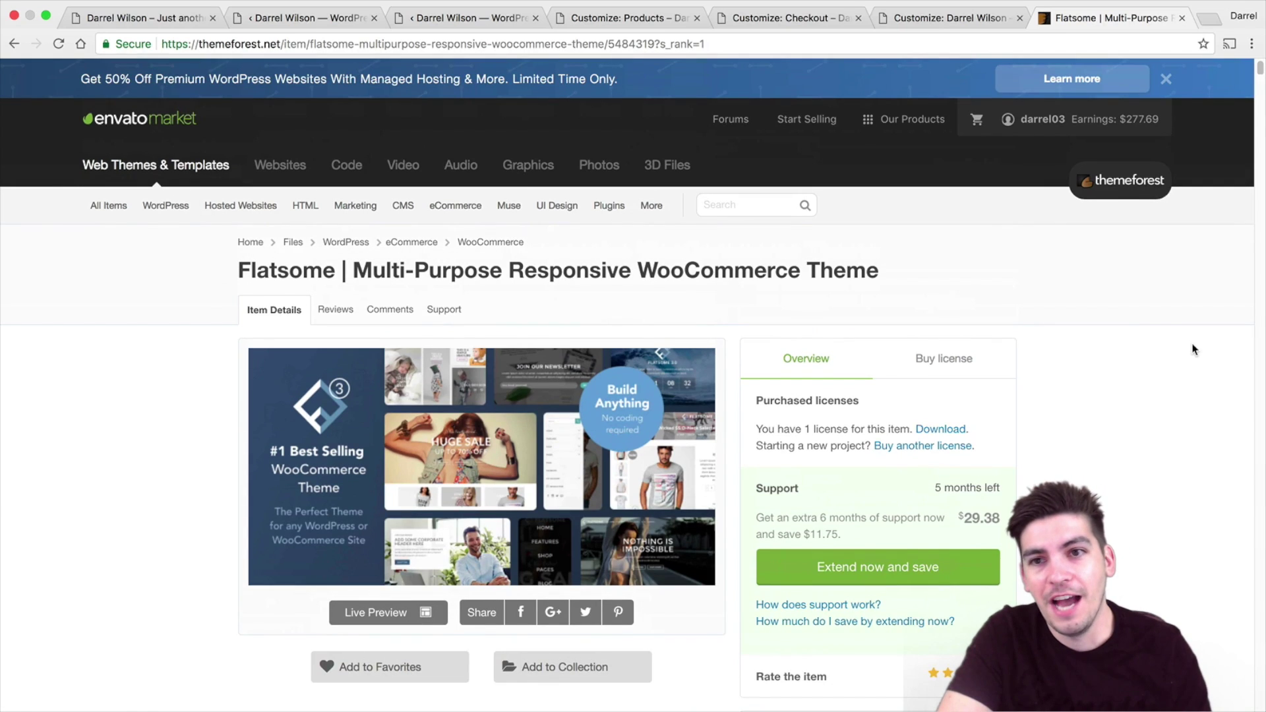
pyautogui.scroll(-10, 1194, 350)
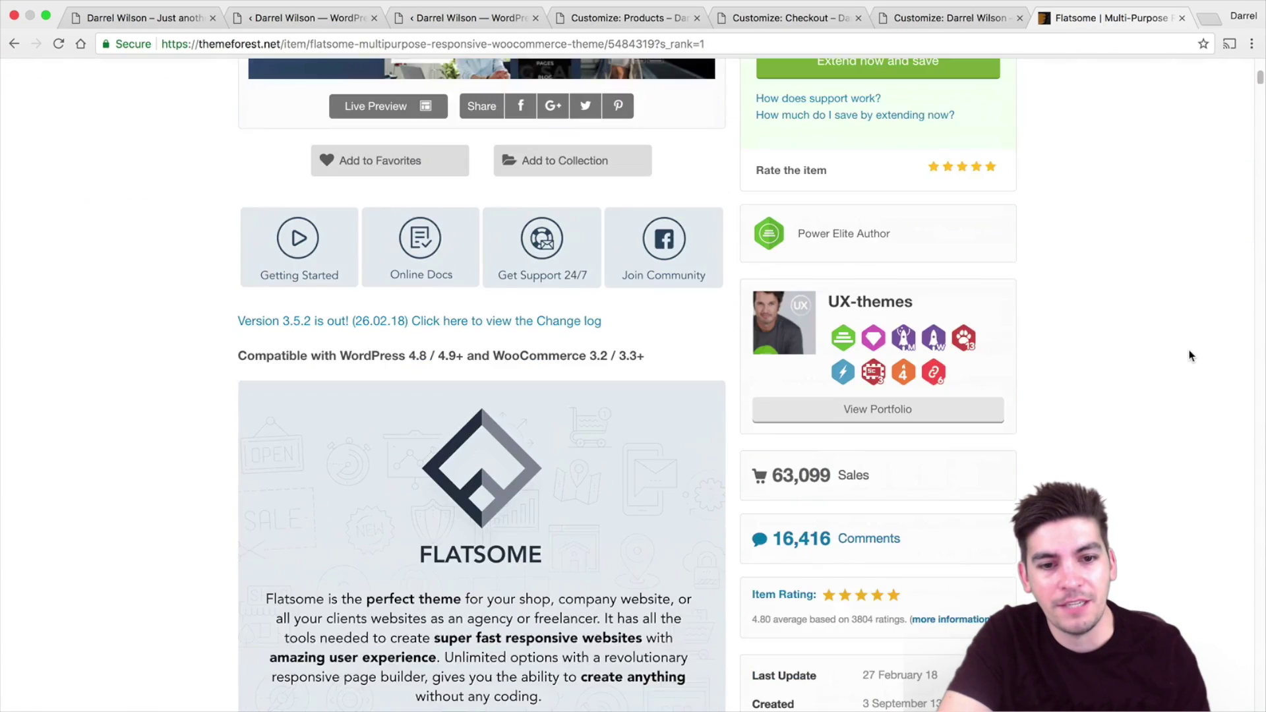
pyautogui.scroll(-10, 1189, 356)
pyautogui.scroll(20, 1189, 356)
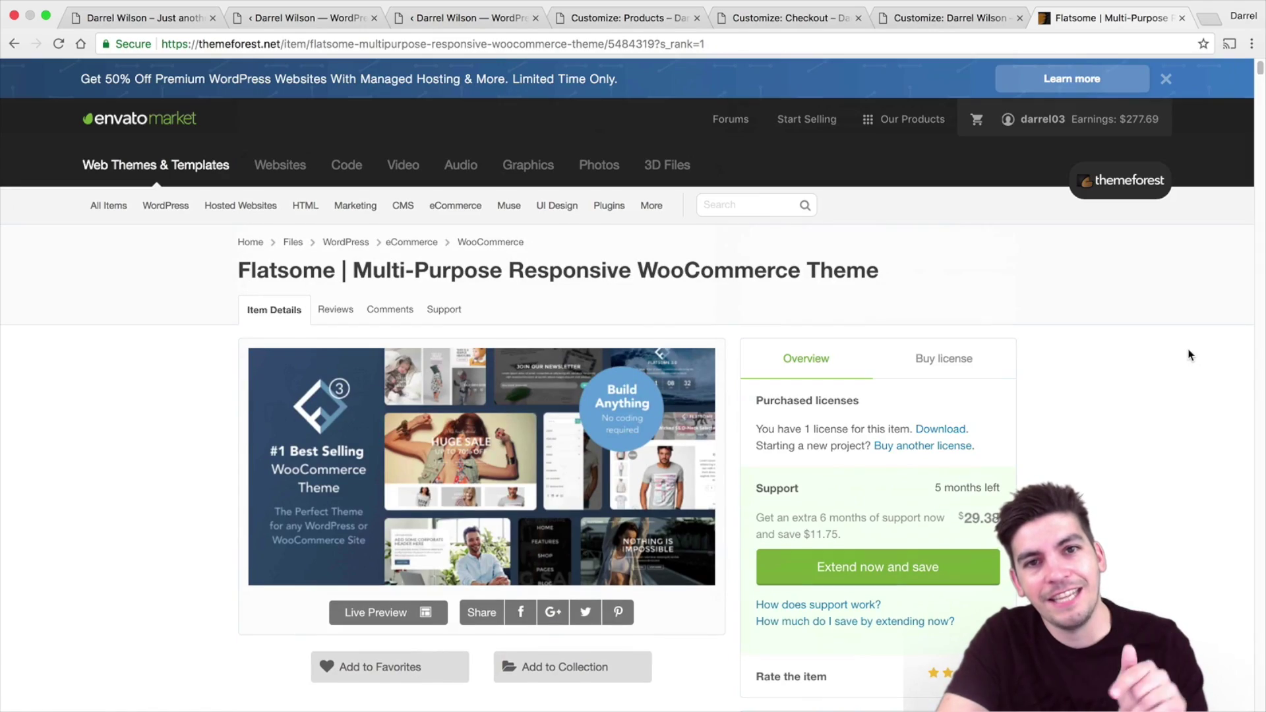